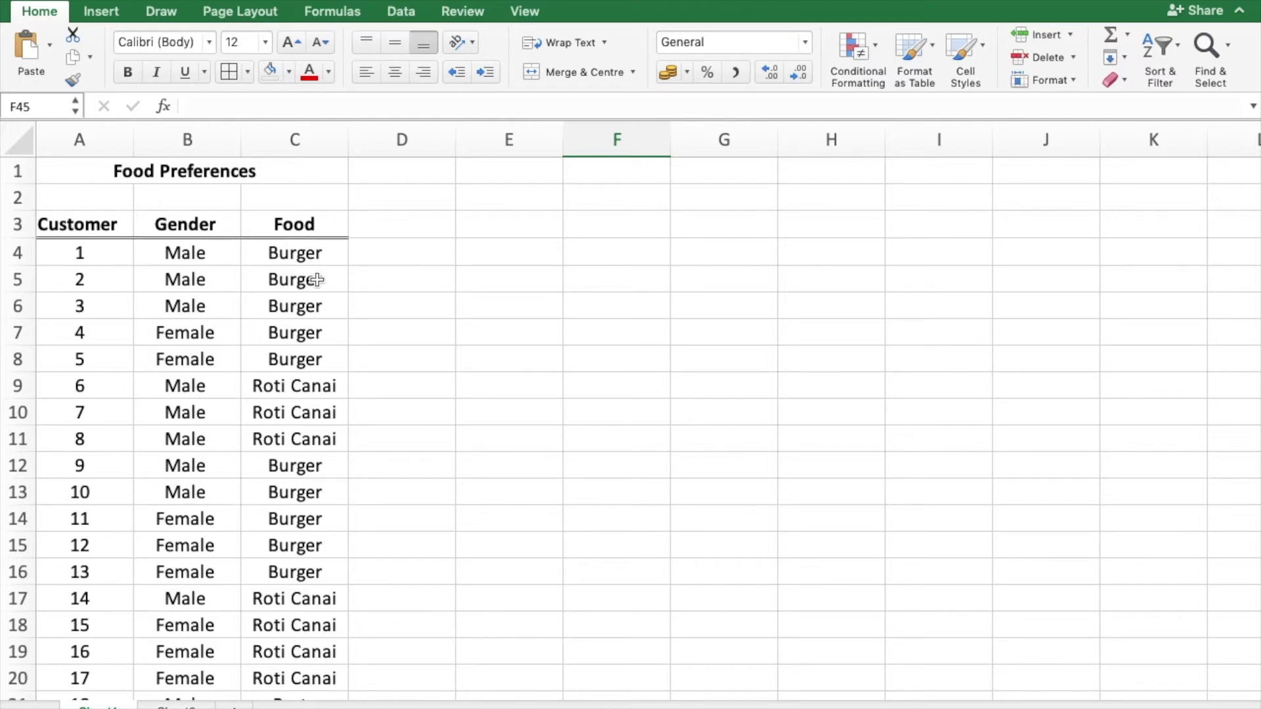
# Review the Food Preferences records from the first customer to the last
pyautogui.scroll(-4, 290, 398)
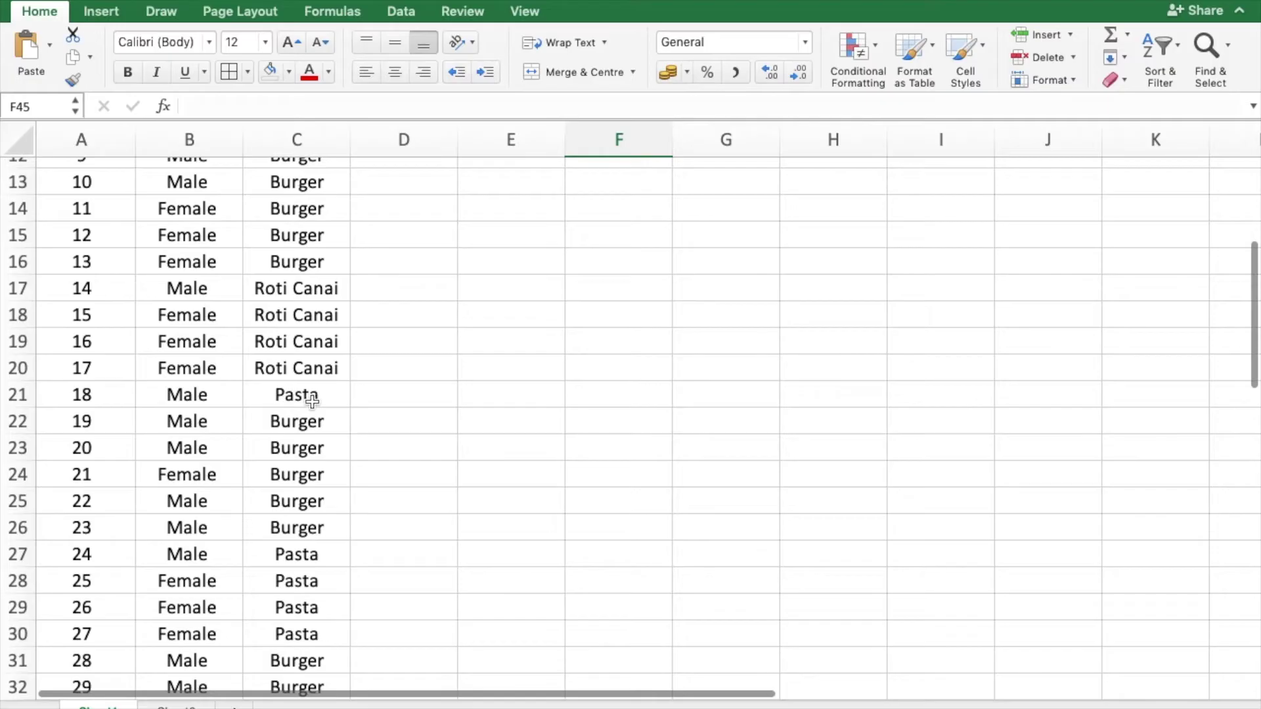
pyautogui.scroll(-6, 312, 401)
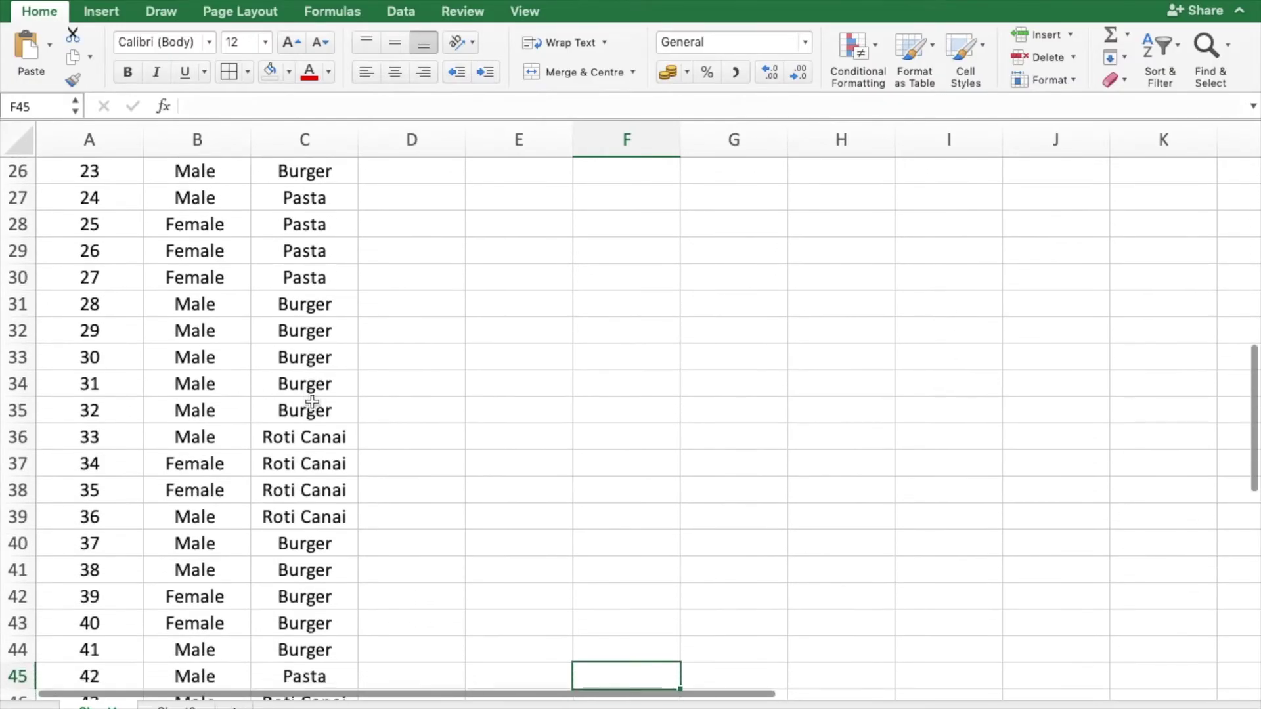
pyautogui.scroll(-3, 312, 402)
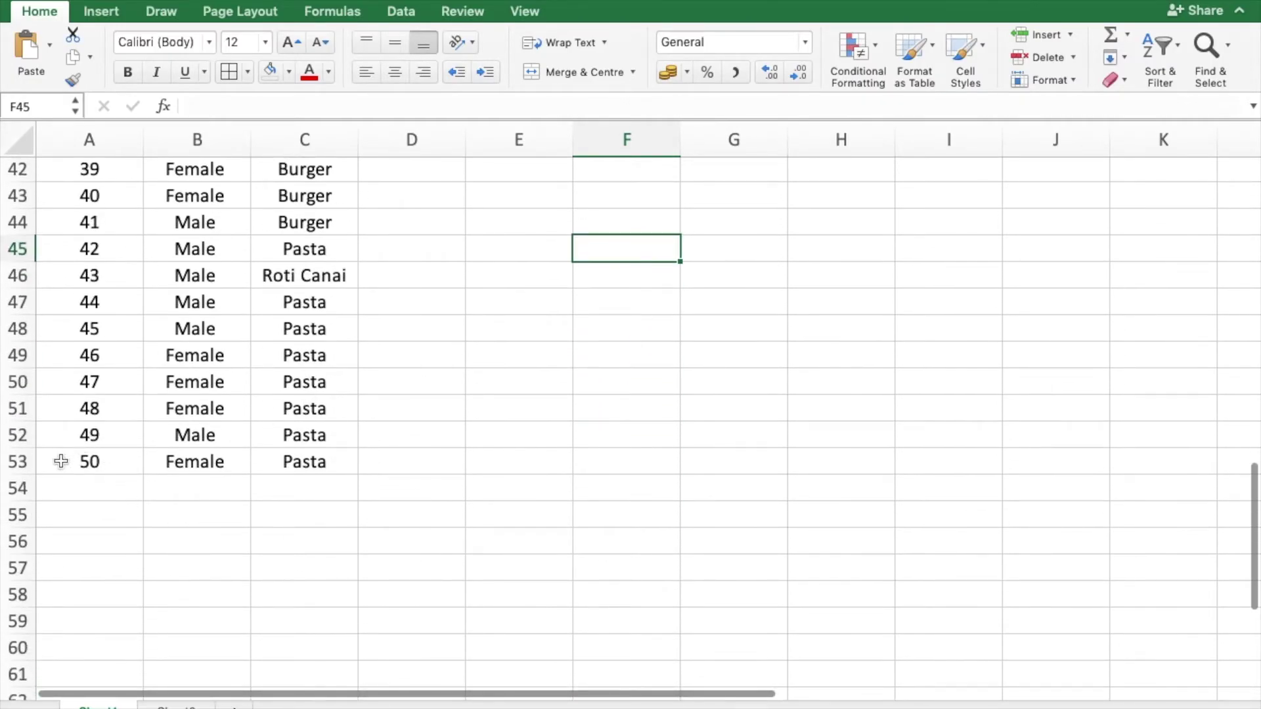
pyautogui.scroll(14, 199, 353)
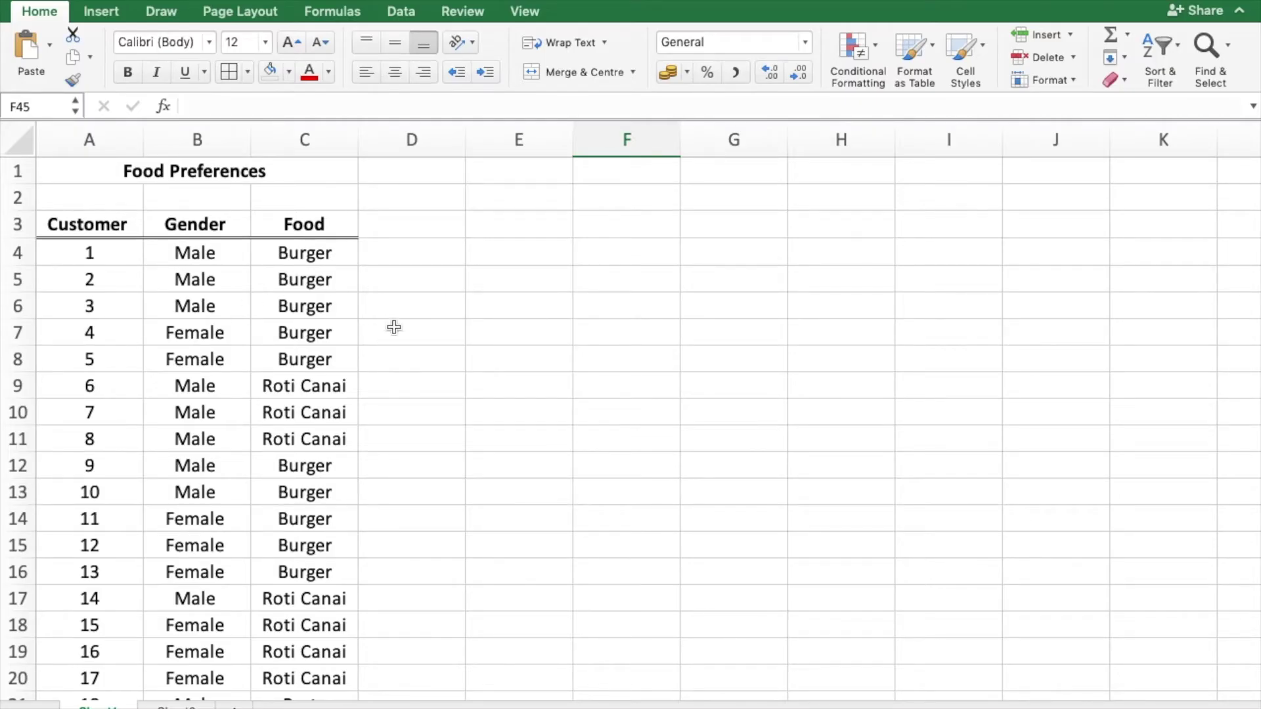
pyautogui.scroll(1, 282, 290)
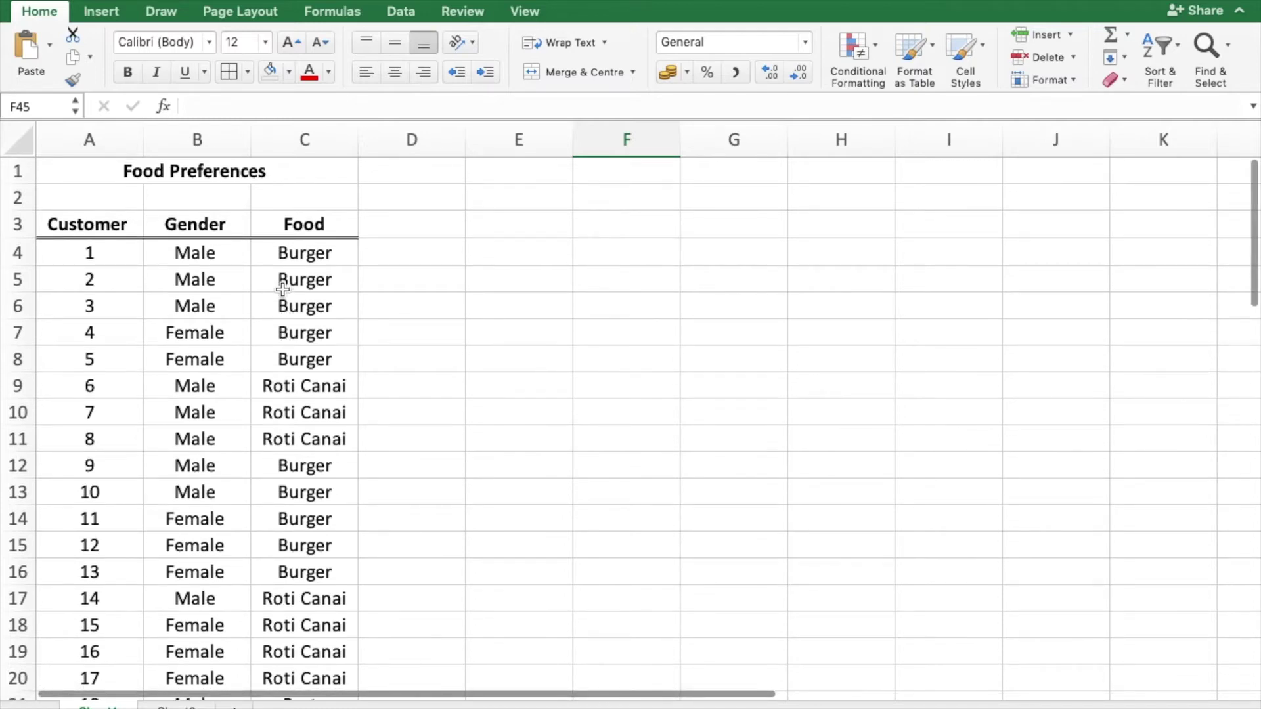
# Create a pivot table on a new worksheet from the Gender and Food data in Sheet1 range B3:C53
pyautogui.click(102, 12)
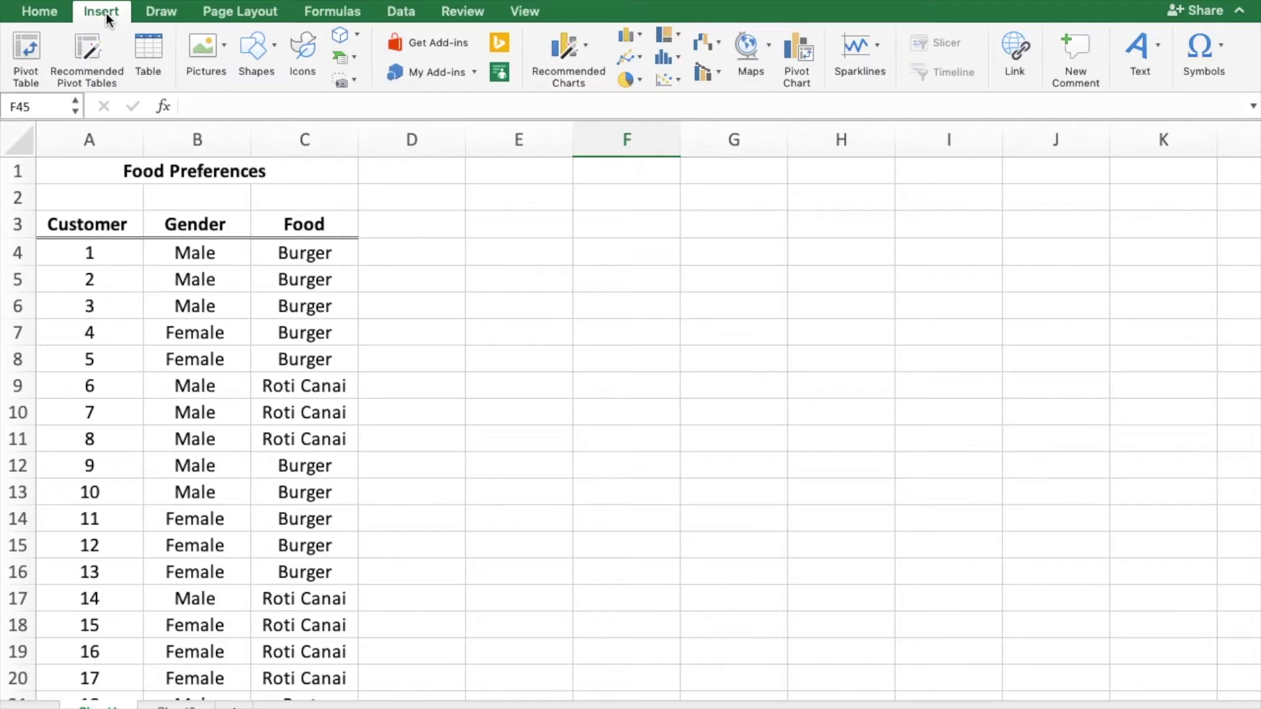
pyautogui.click(26, 51)
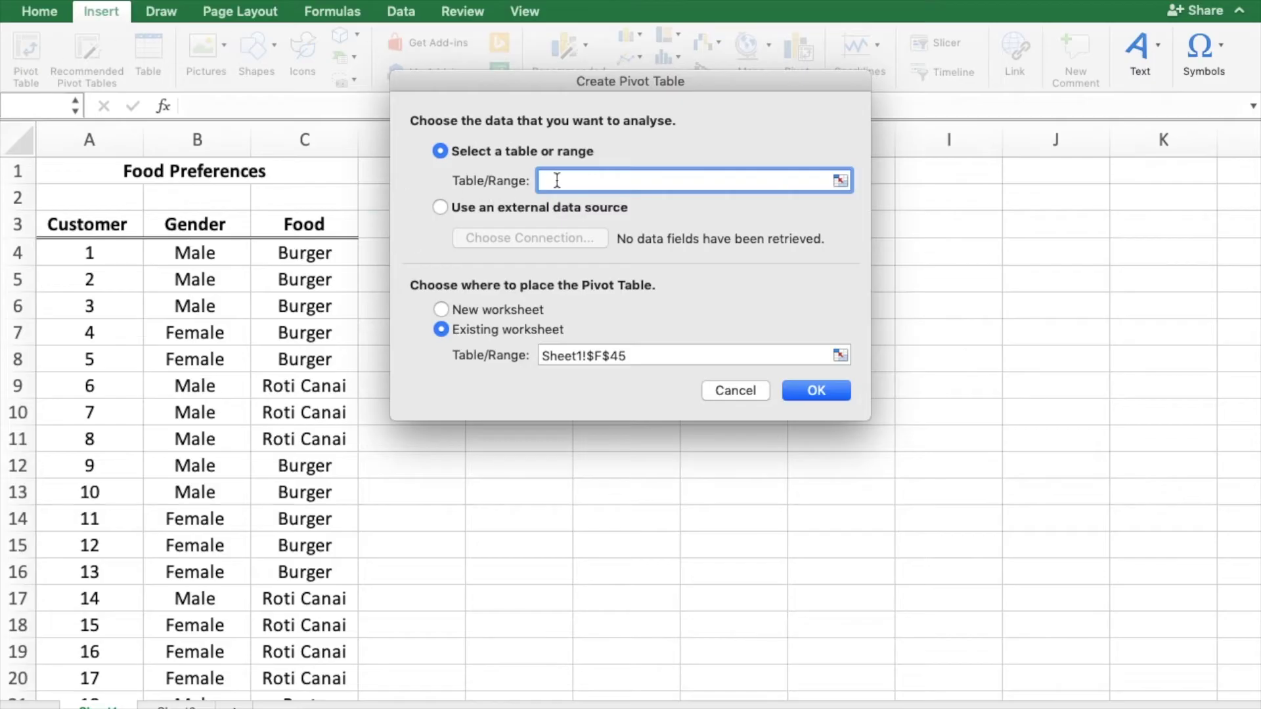
pyautogui.click(845, 179)
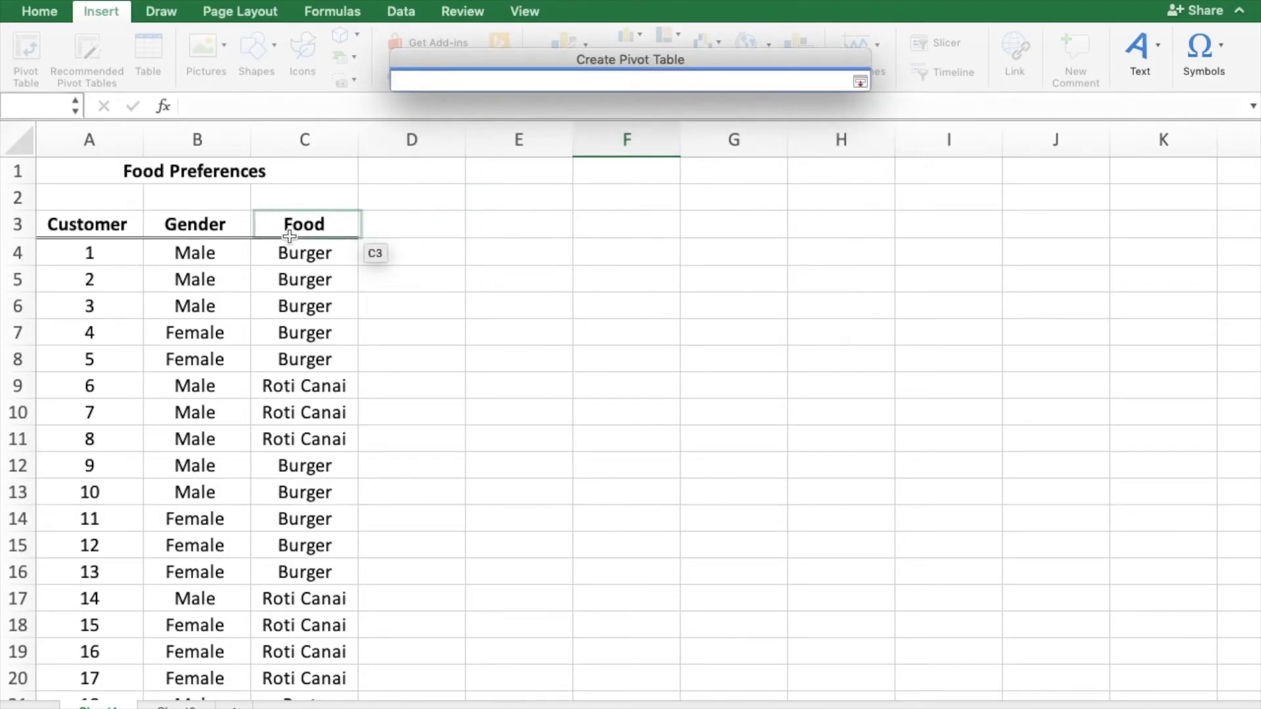
pyautogui.moveTo(194, 233); pyautogui.dragTo(306, 223)
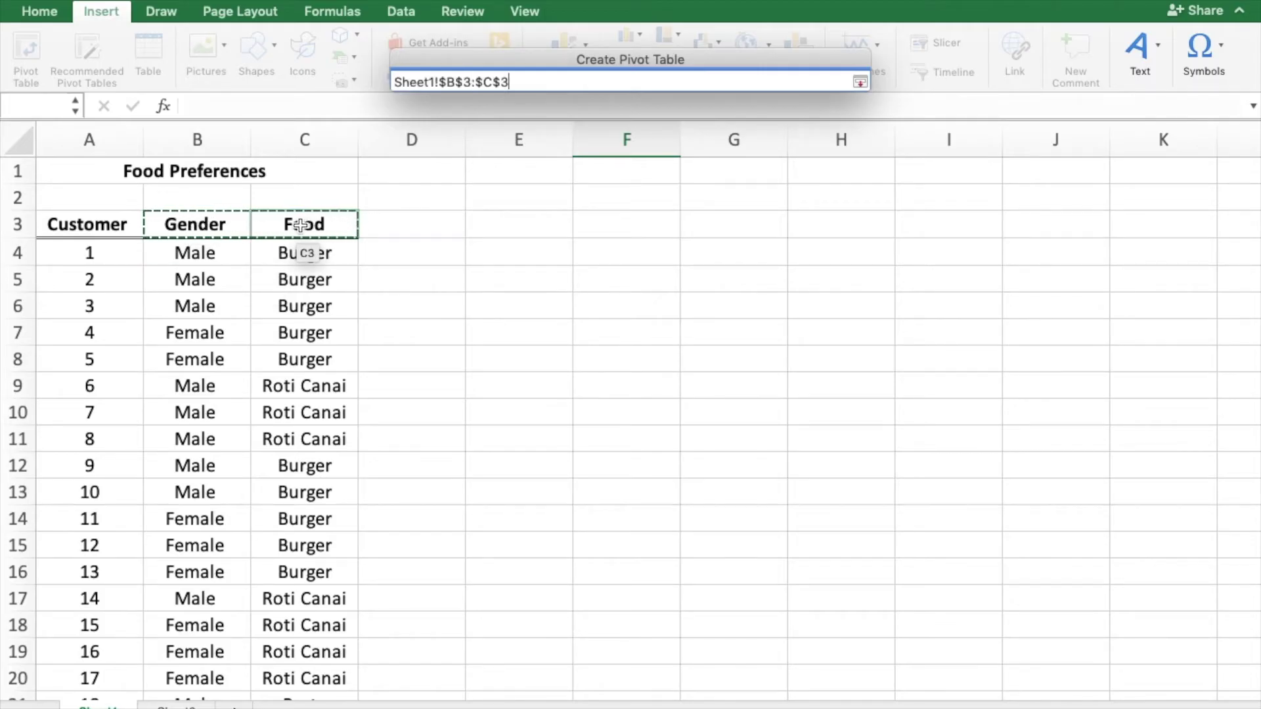
pyautogui.hotkey('ctrl', 'shift', 'Down')
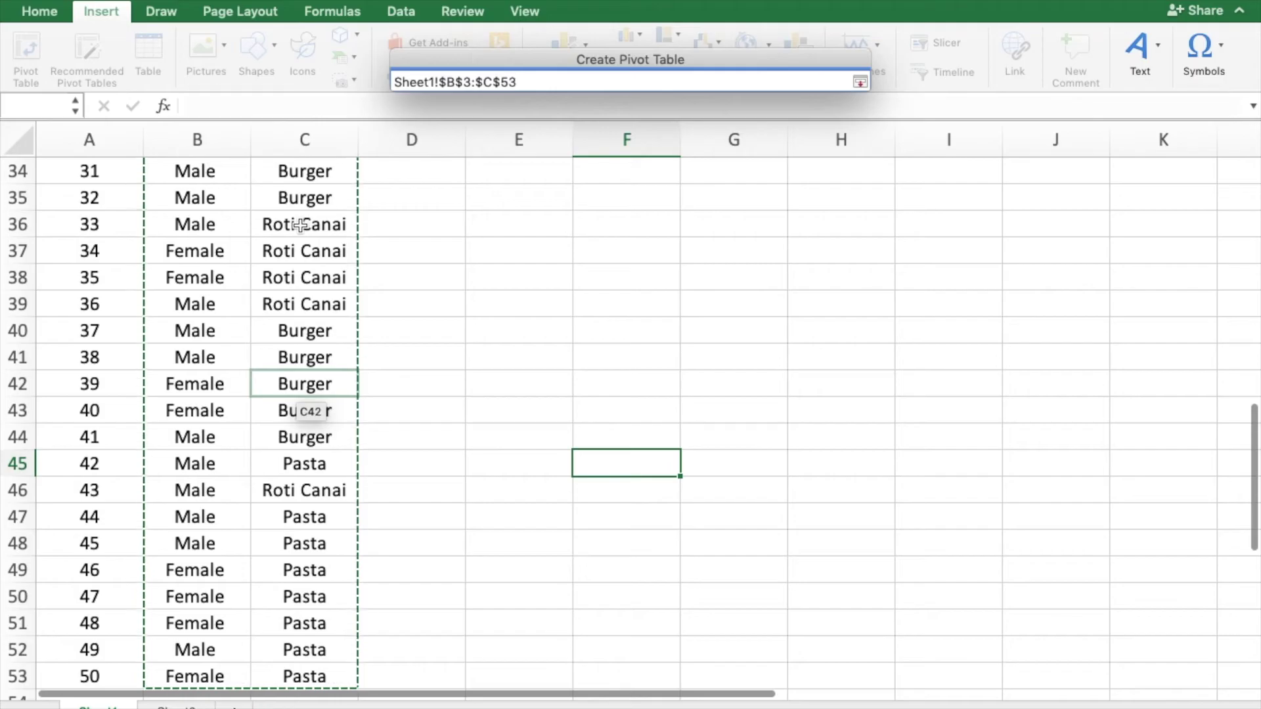
pyautogui.click(859, 82)
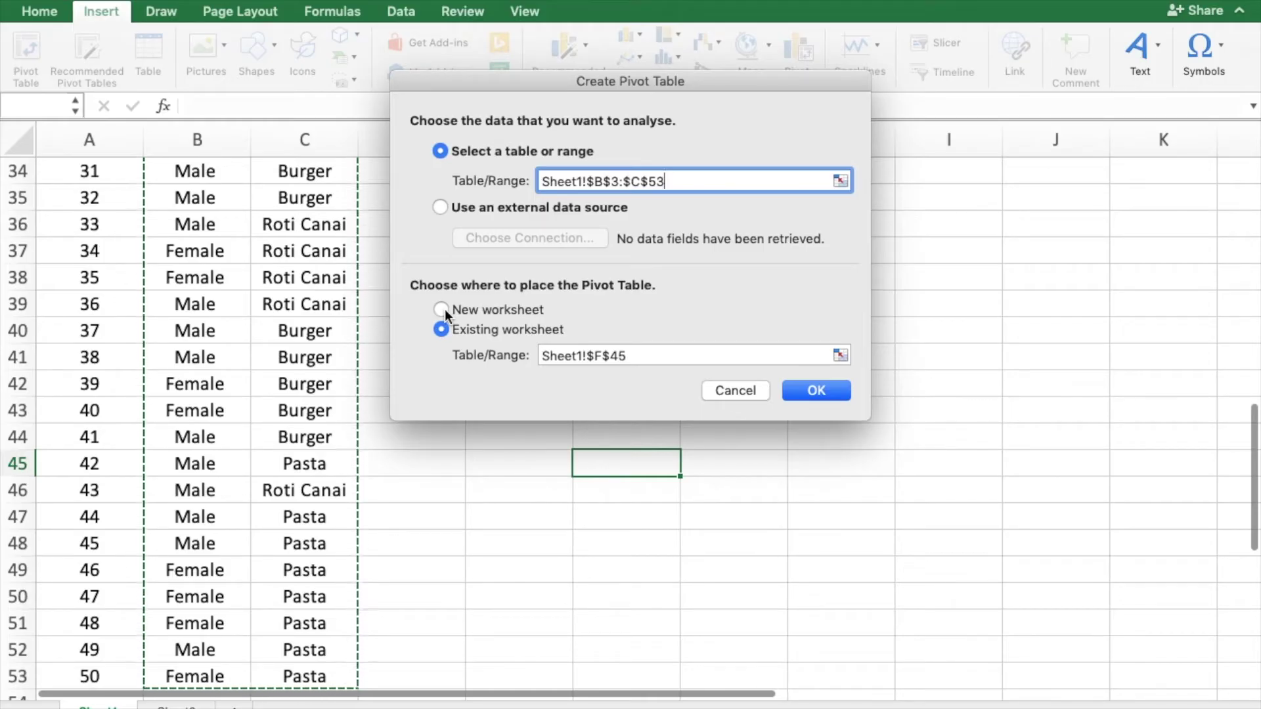
pyautogui.click(442, 309)
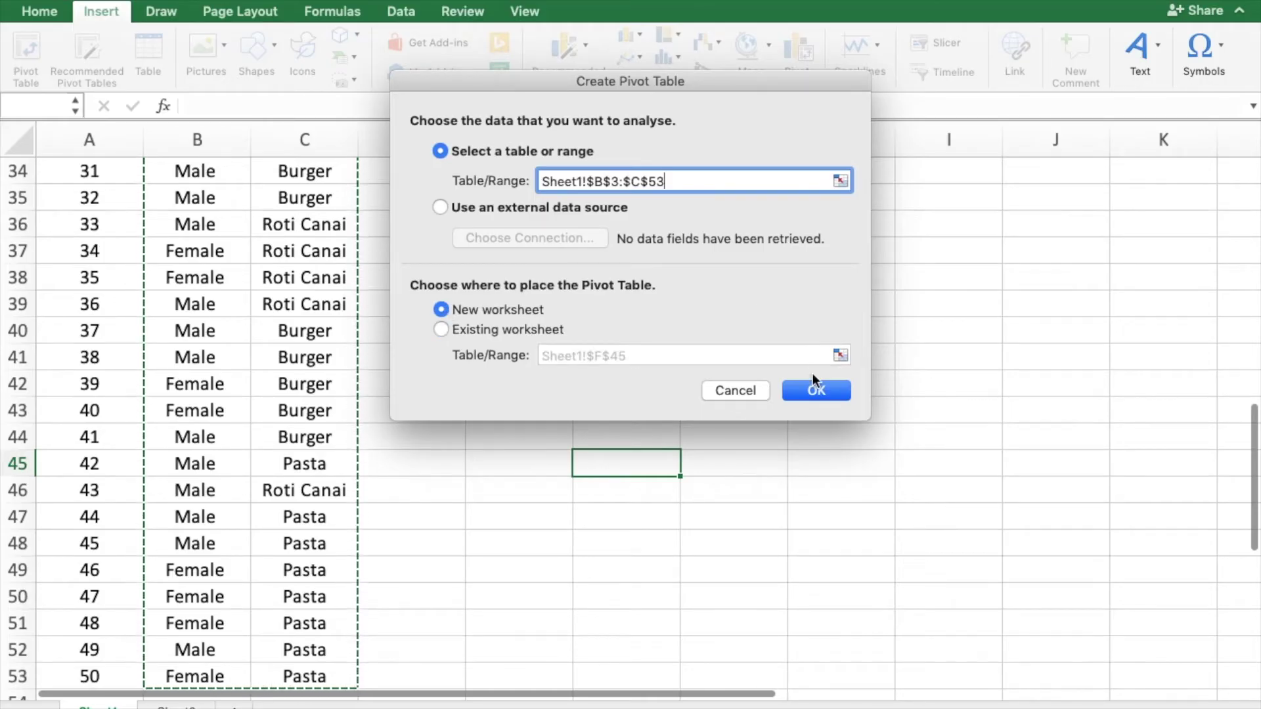
pyautogui.click(809, 390)
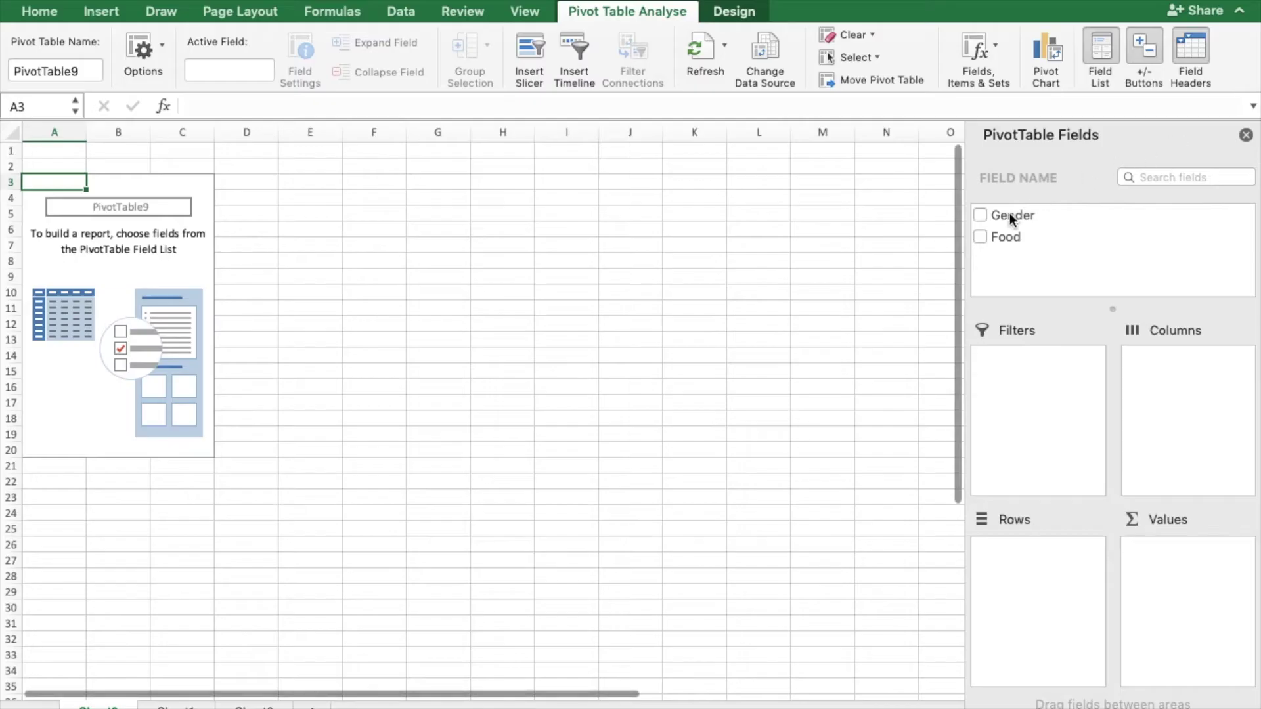
# Lay out the pivot table with Gender as rows, Food as columns and Food summarised by Count as values
pyautogui.moveTo(1010, 214); pyautogui.dragTo(1042, 591)
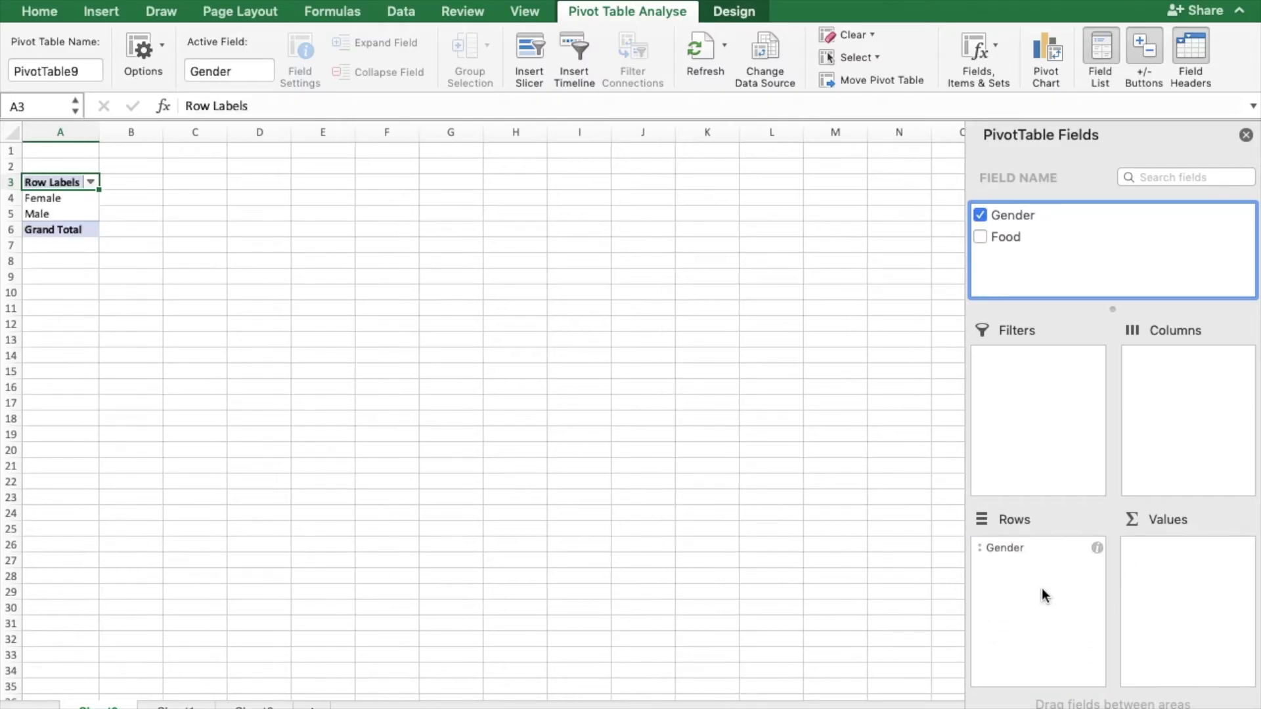
pyautogui.moveTo(1002, 239); pyautogui.dragTo(1206, 410)
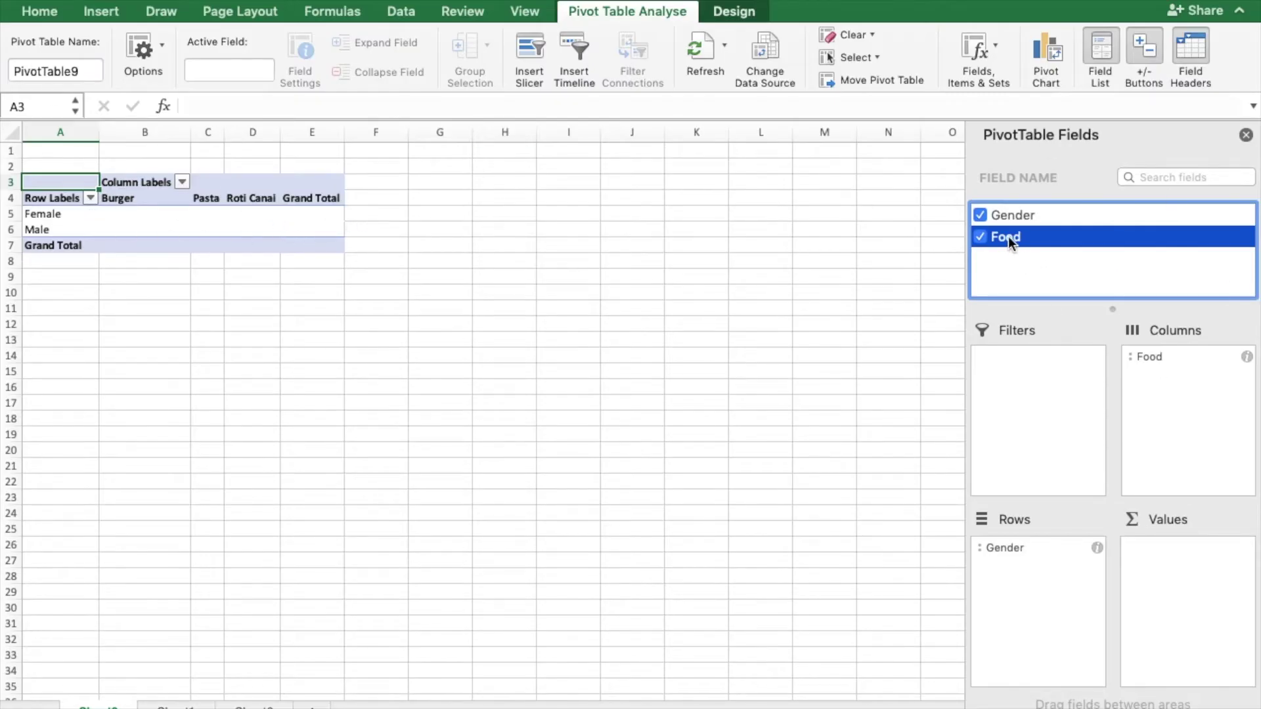
pyautogui.moveTo(1002, 236); pyautogui.dragTo(1197, 588)
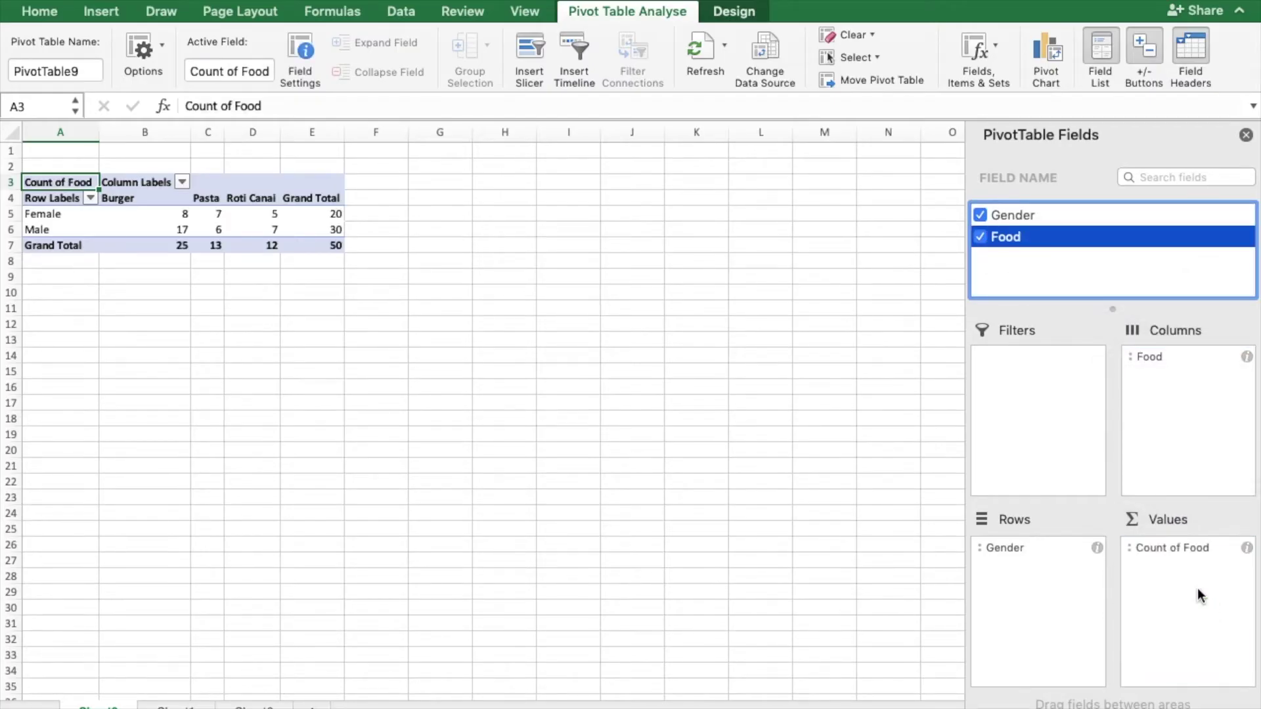
pyautogui.click(1247, 549)
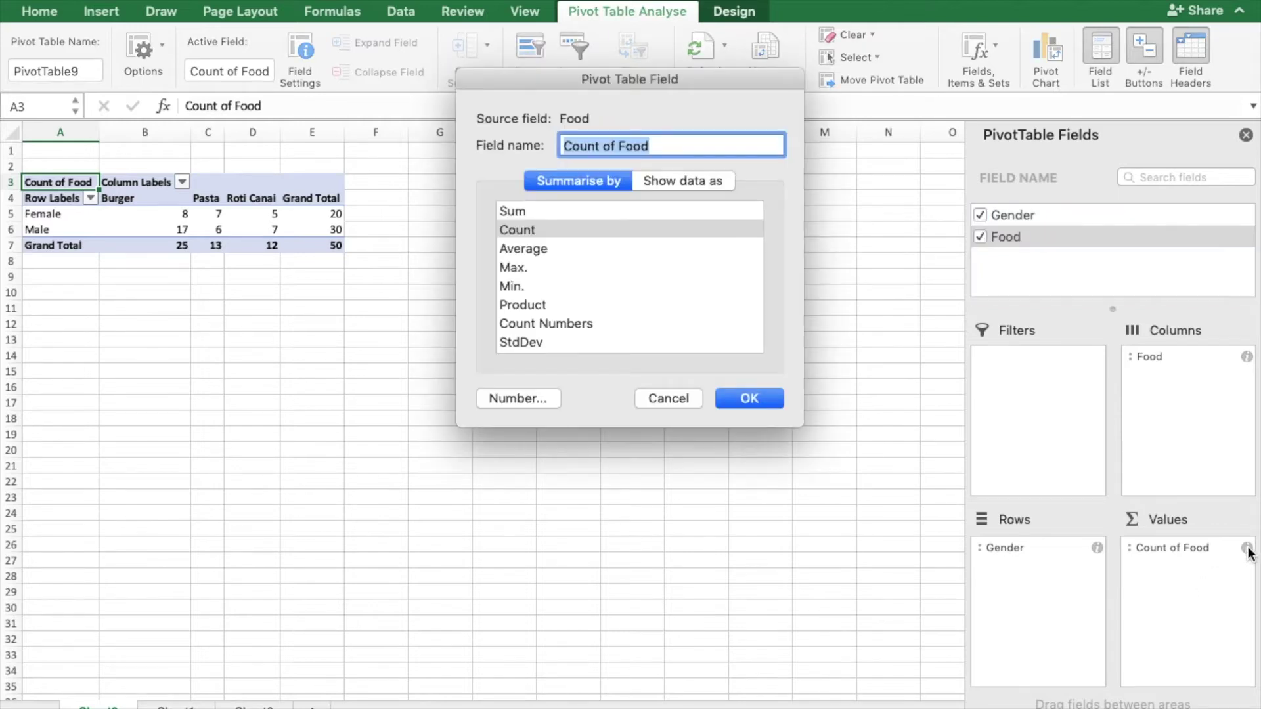
pyautogui.click(515, 230)
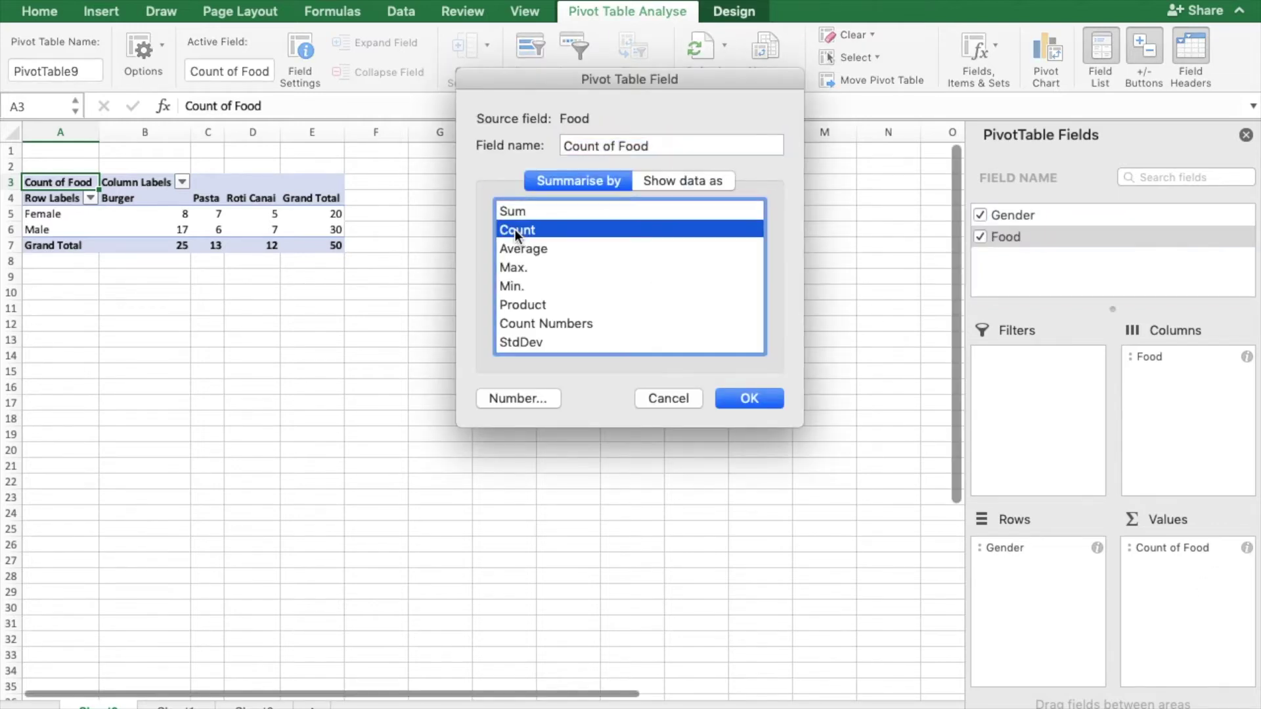
pyautogui.click(733, 400)
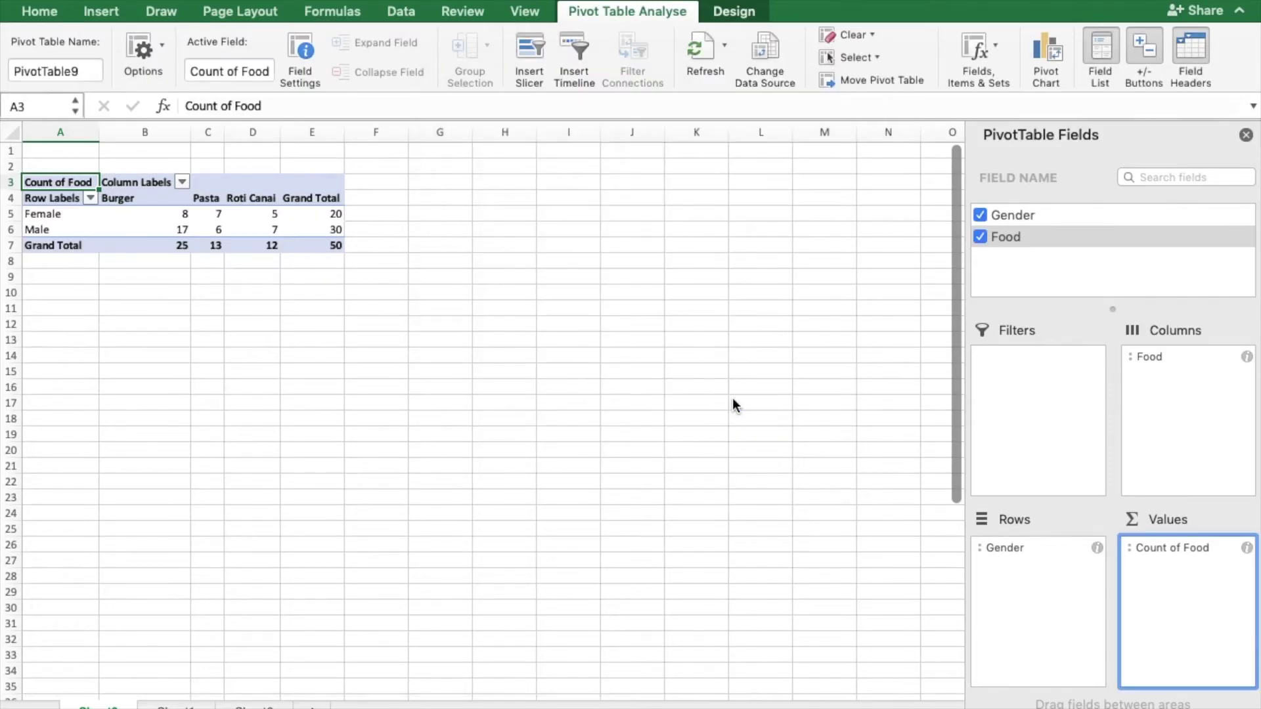
# Examine the pivot table's counts and the Observed, Expected and Chi-square table layouts on the Chi-Square test sheet
pyautogui.scroll(5, 218, 229)
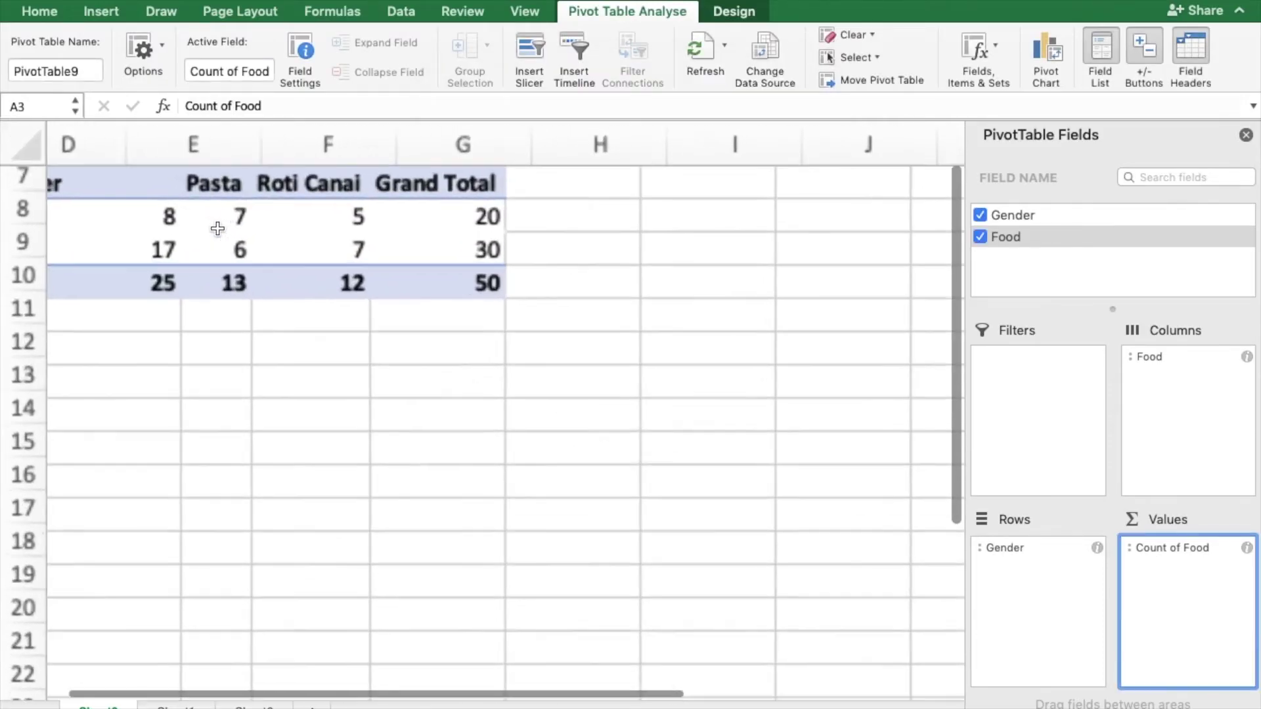
pyautogui.scroll(3, 217, 229)
pyautogui.hscroll(-5, 218, 229)
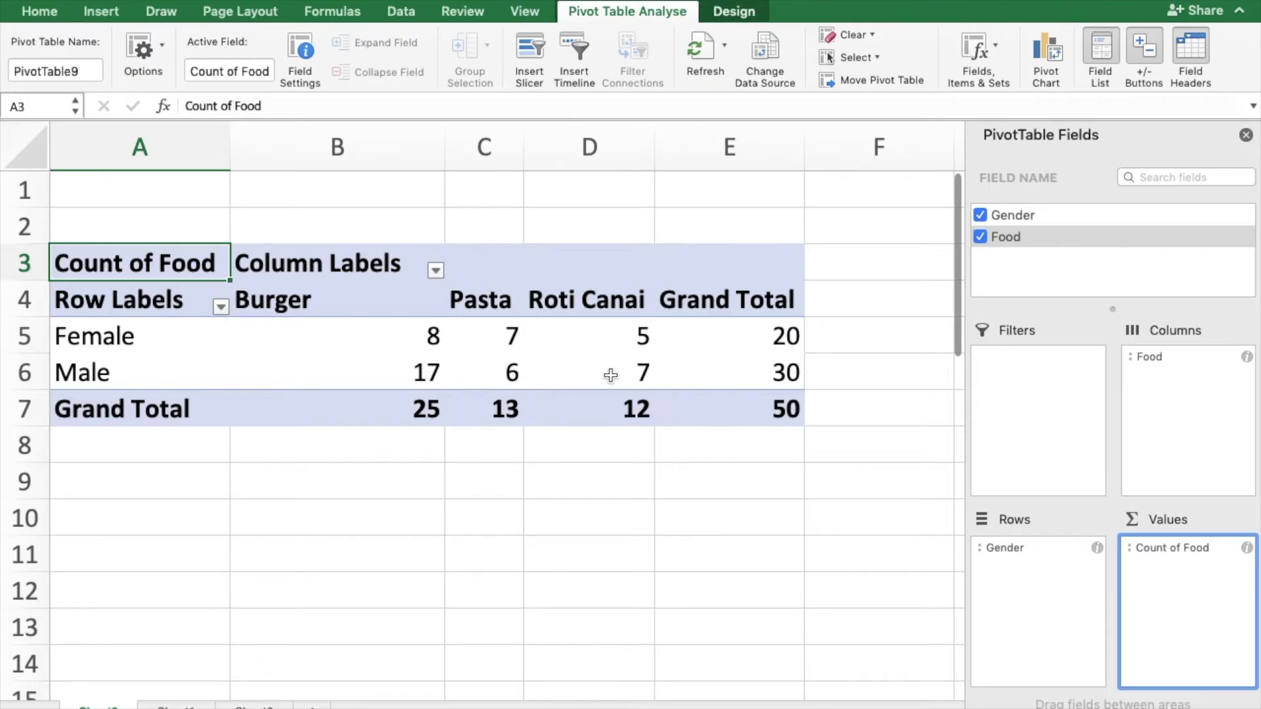
pyautogui.click(644, 468)
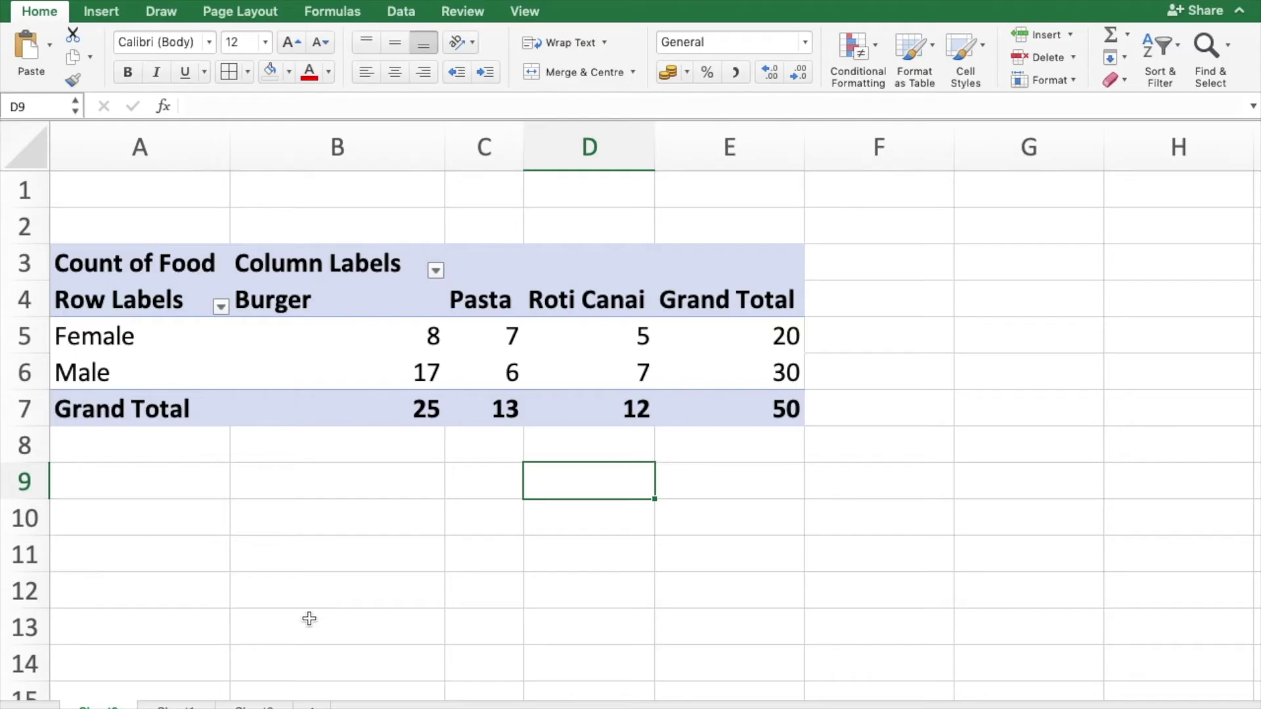
pyautogui.click(254, 706)
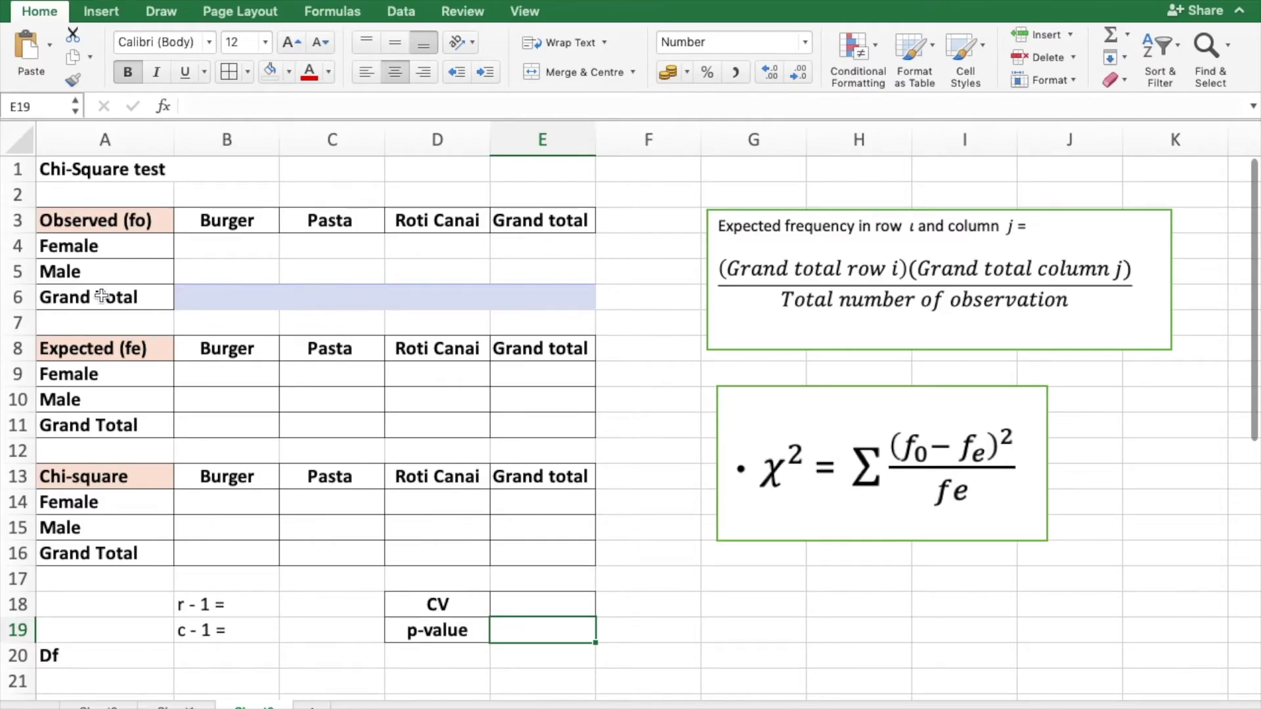
pyautogui.click(98, 220)
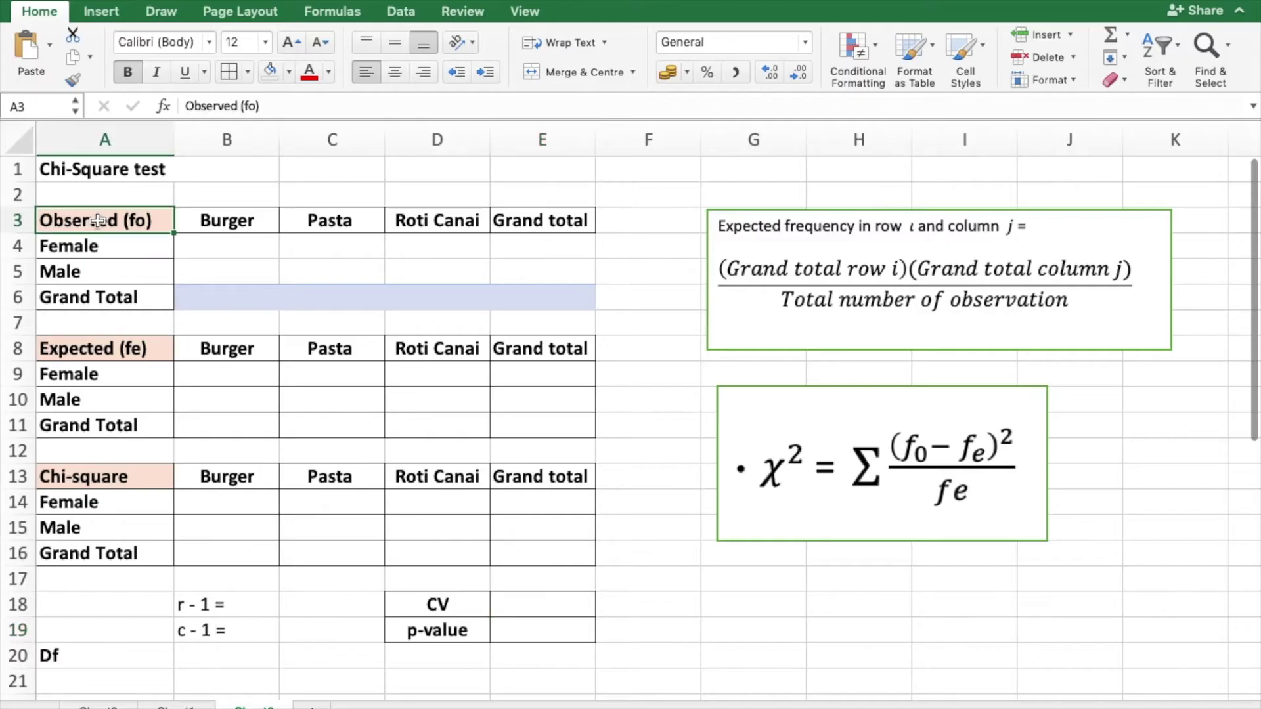
pyautogui.click(105, 349)
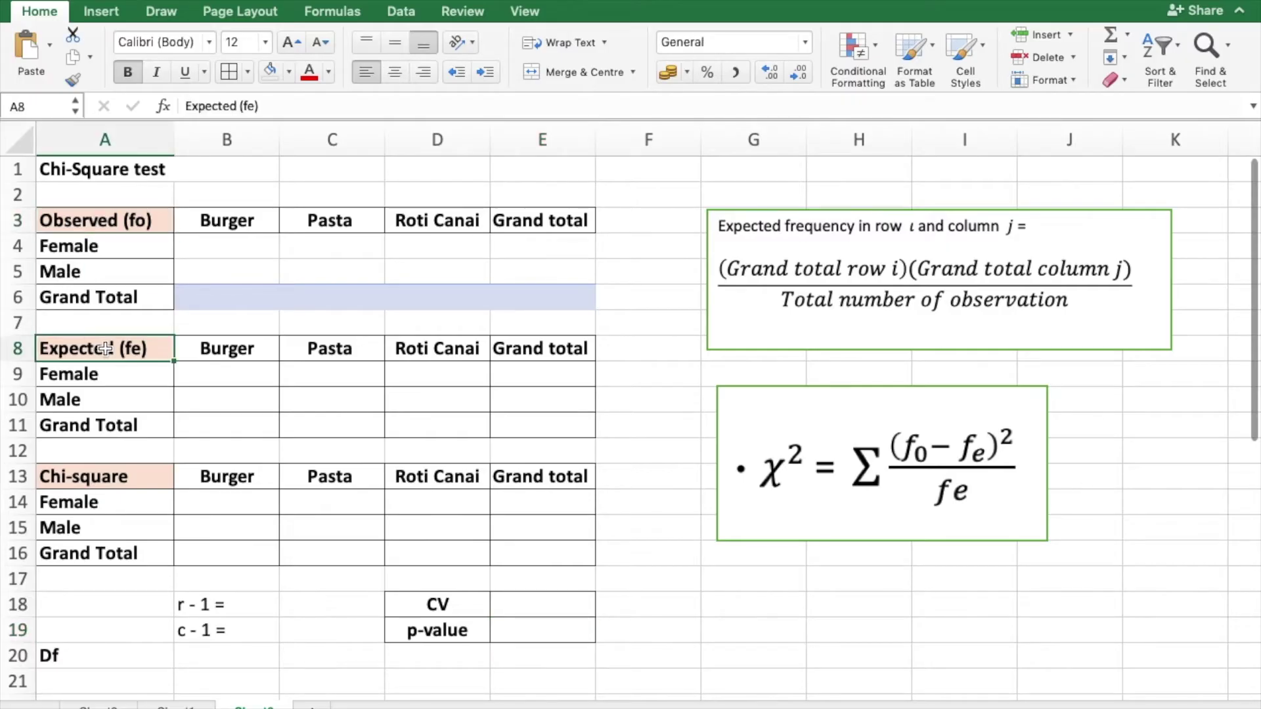
pyautogui.click(131, 482)
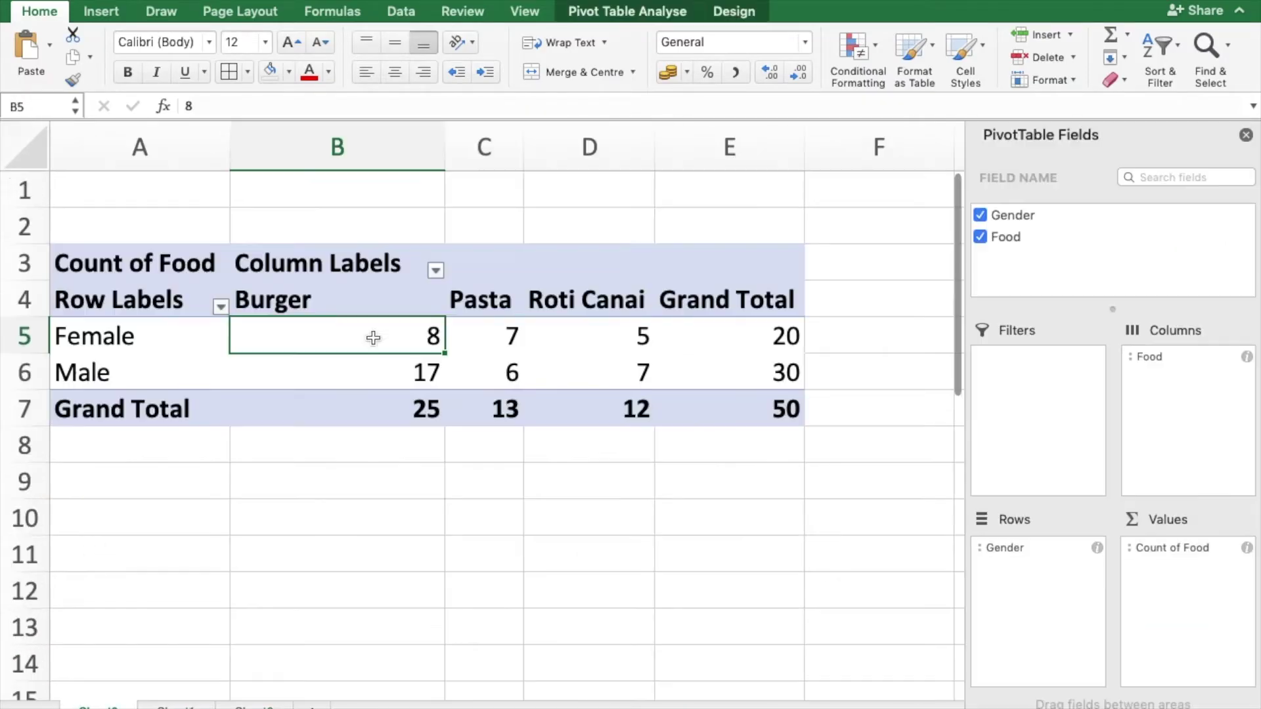
# Copy the pivot table's counts with grand totals (B5:E7) into B4:E6 of the Observed (fo) table on the Chi-Square test sheet
pyautogui.moveTo(332, 329); pyautogui.dragTo(726, 407)
pyautogui.rightClick(560, 352)
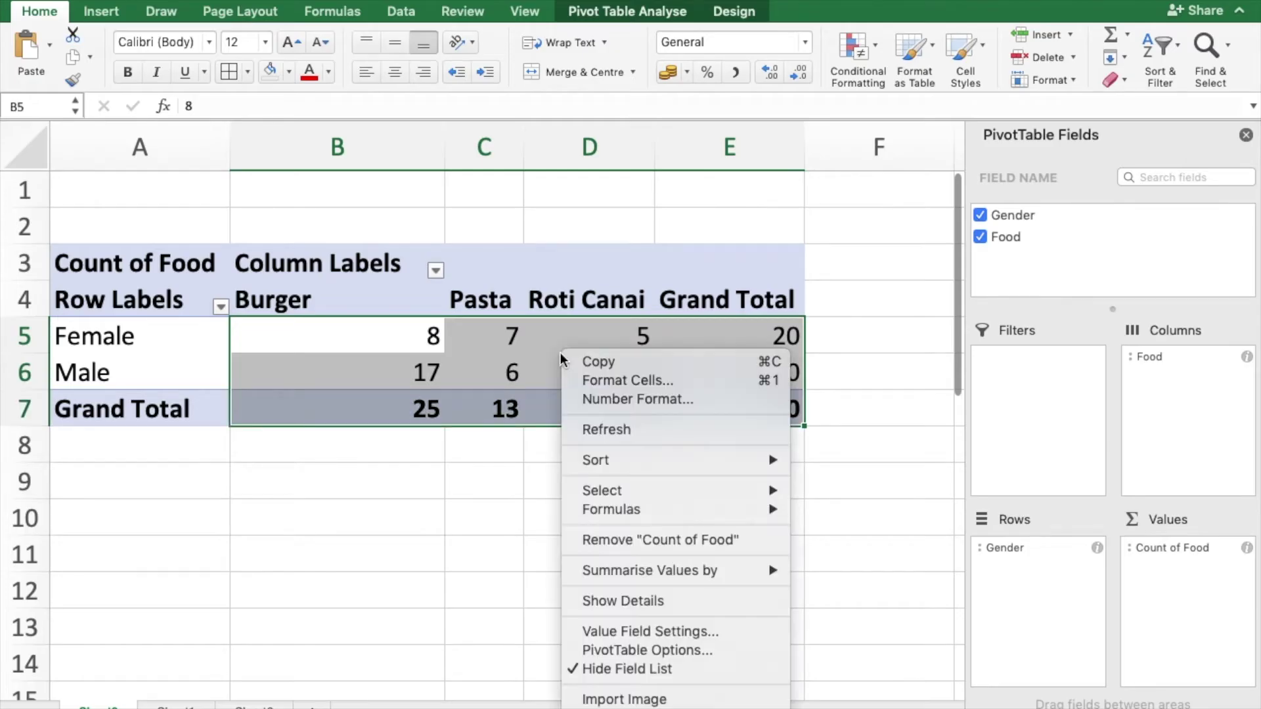
pyautogui.click(586, 361)
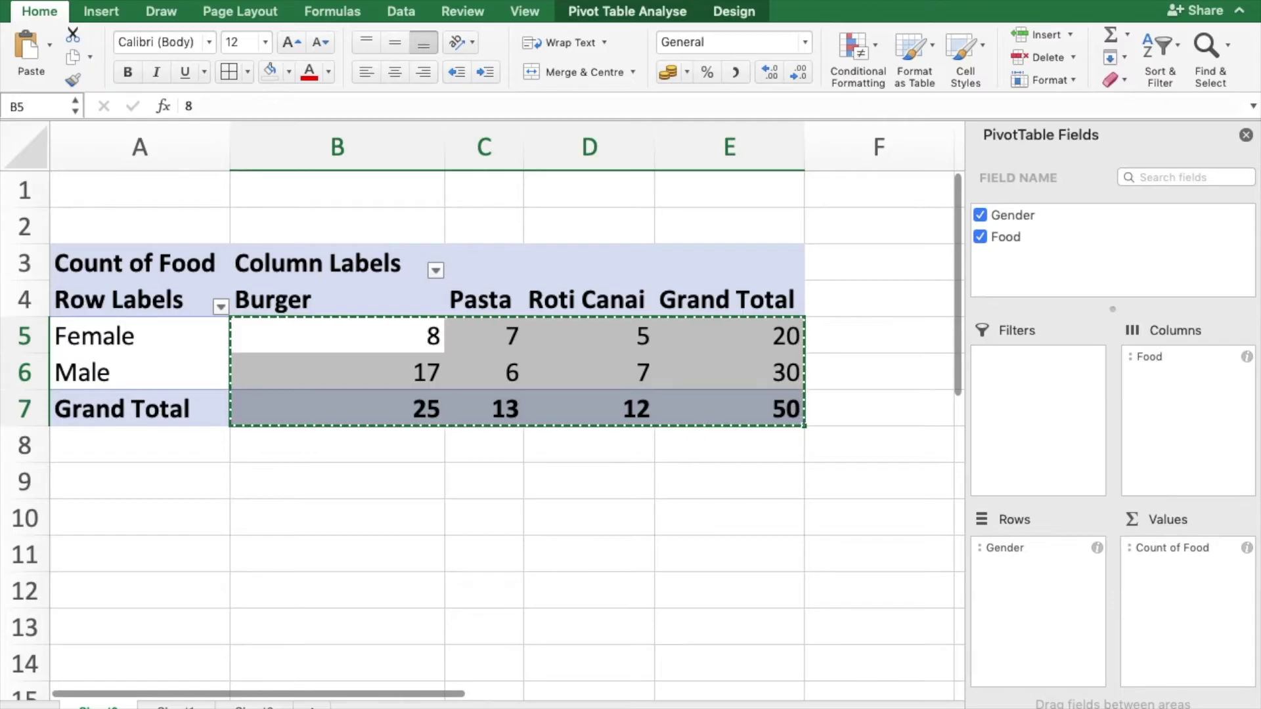
pyautogui.click(266, 704)
pyautogui.moveTo(203, 248); pyautogui.dragTo(560, 292)
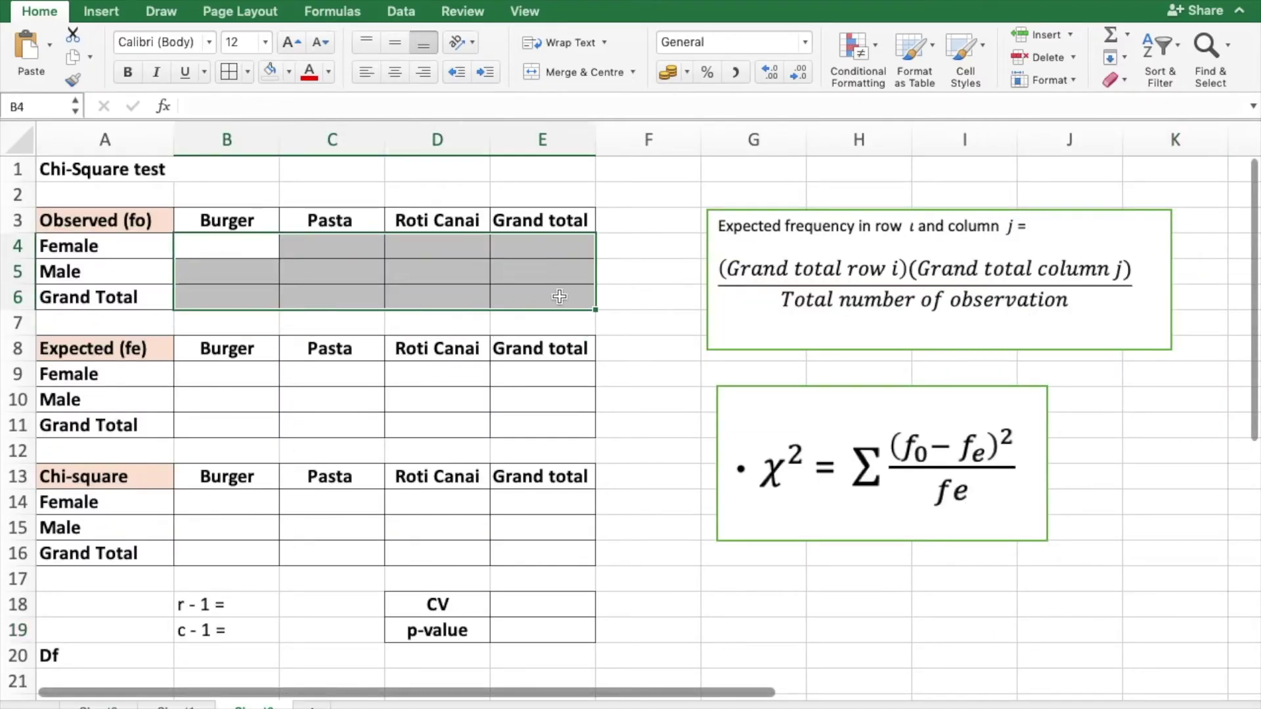
pyautogui.rightClick(336, 271)
pyautogui.click(392, 315)
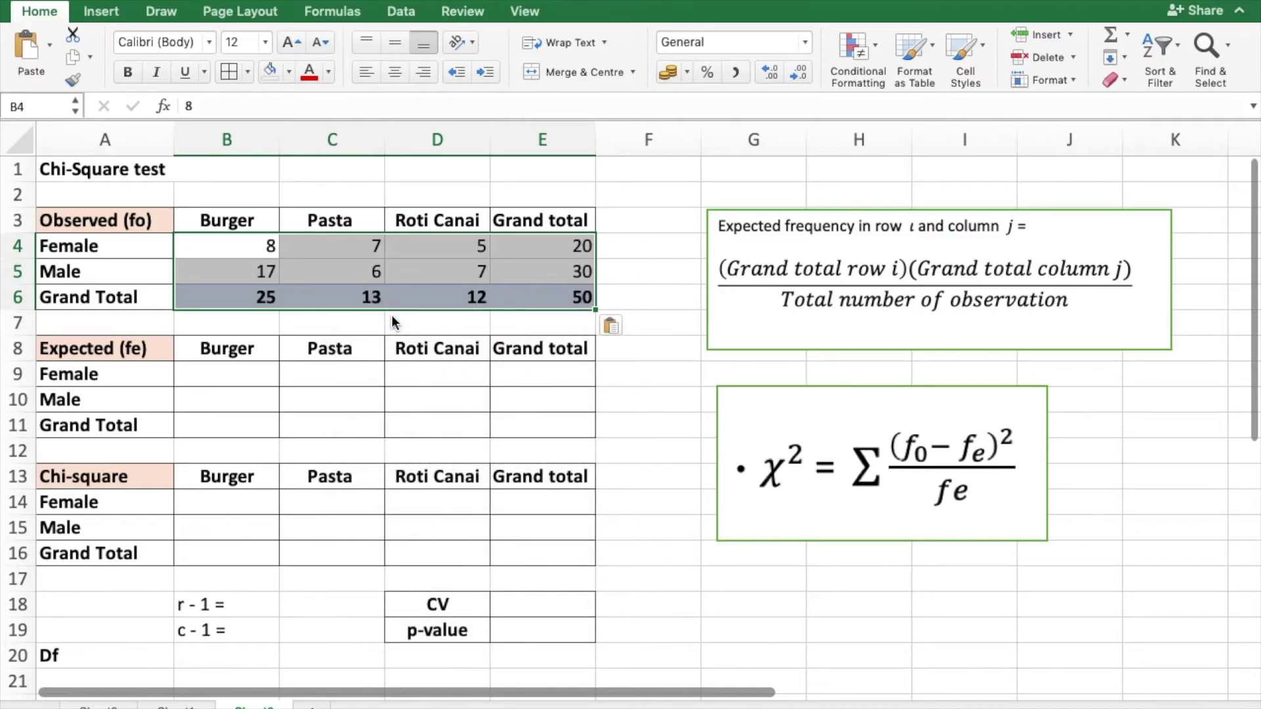
pyautogui.click(650, 190)
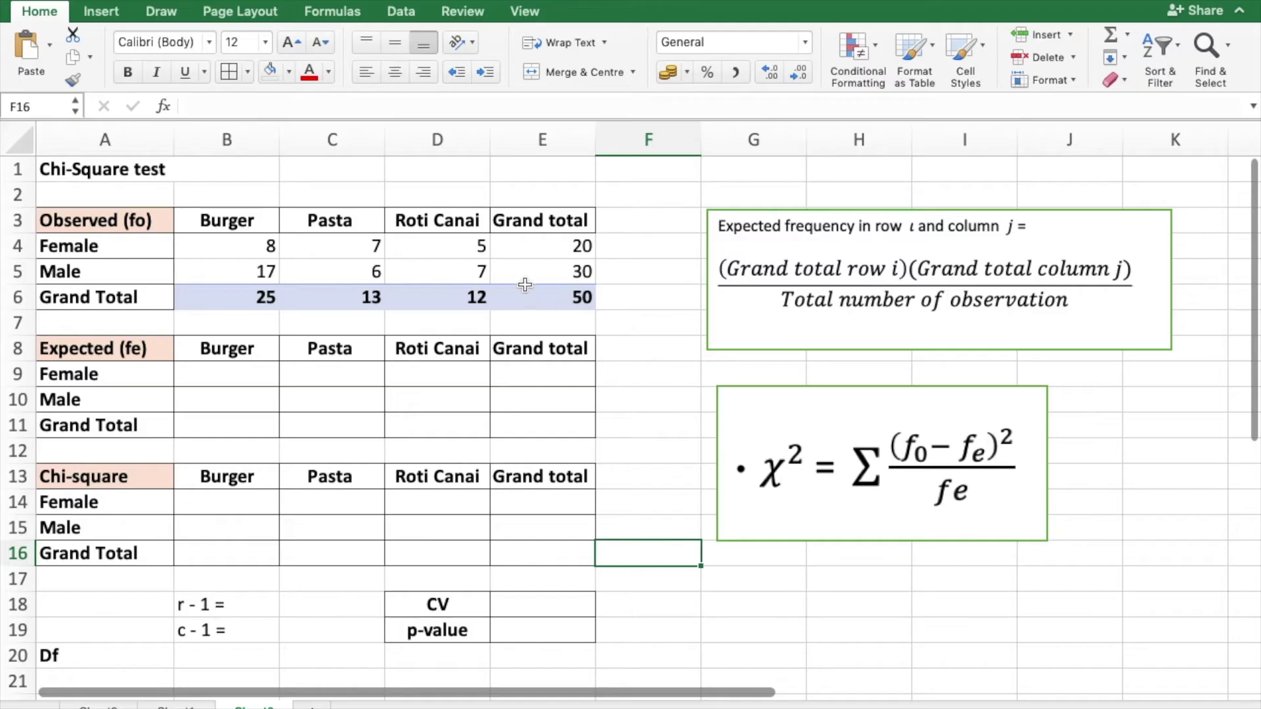
# Fill the Observed table's Grand total column (E4:E6) and Grand Total row (B6:E6) with gold
pyautogui.click(565, 247)
pyautogui.moveTo(566, 247); pyautogui.dragTo(564, 299)
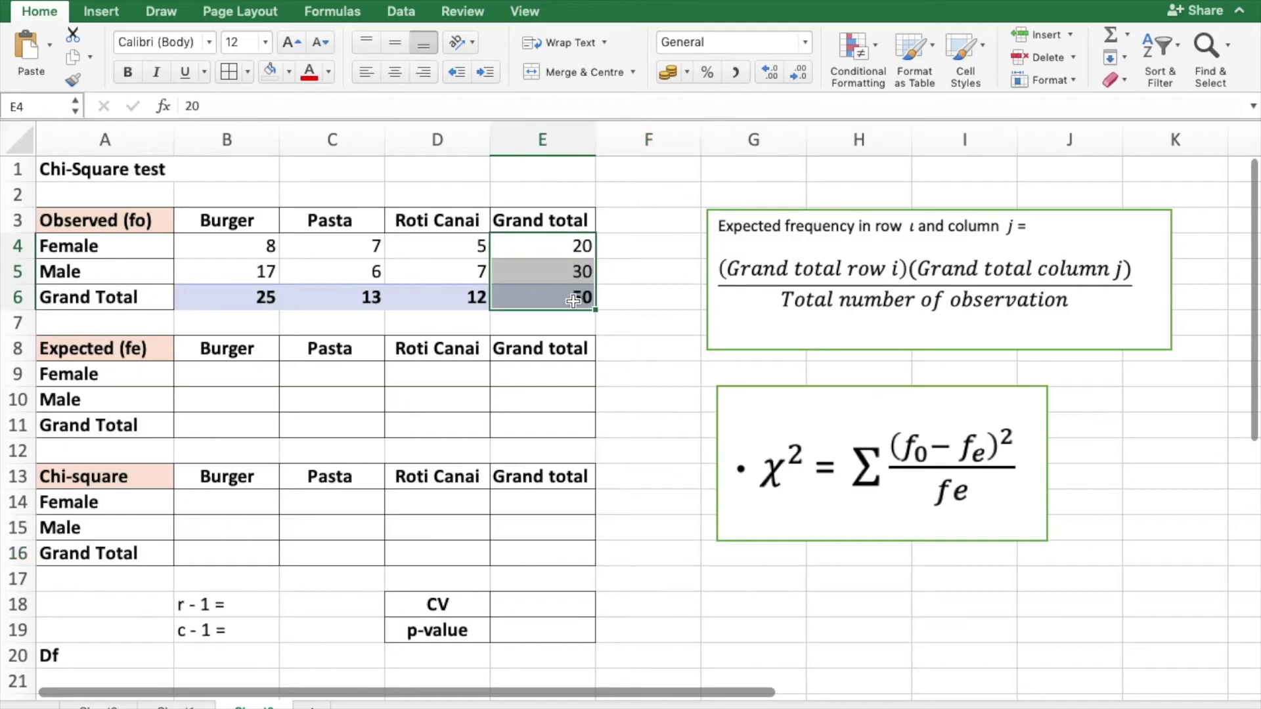
pyautogui.click(288, 72)
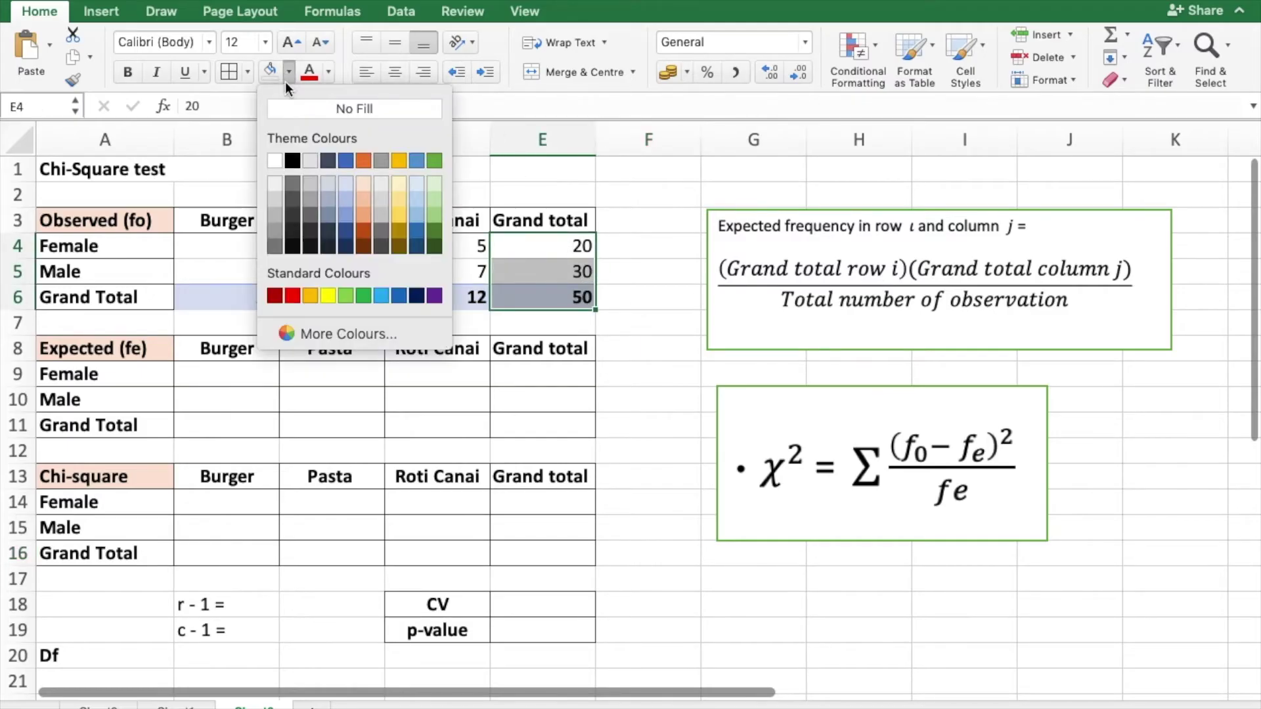
pyautogui.click(399, 162)
pyautogui.moveTo(197, 297); pyautogui.dragTo(511, 299)
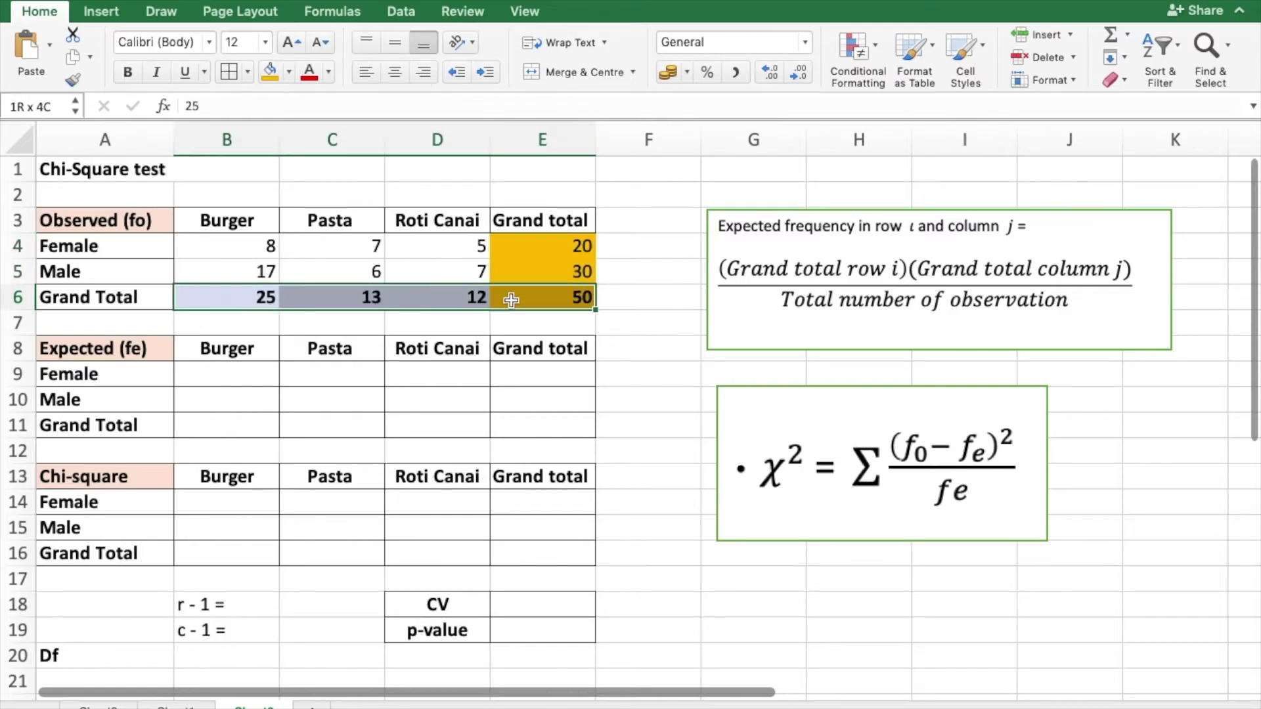
pyautogui.click(267, 71)
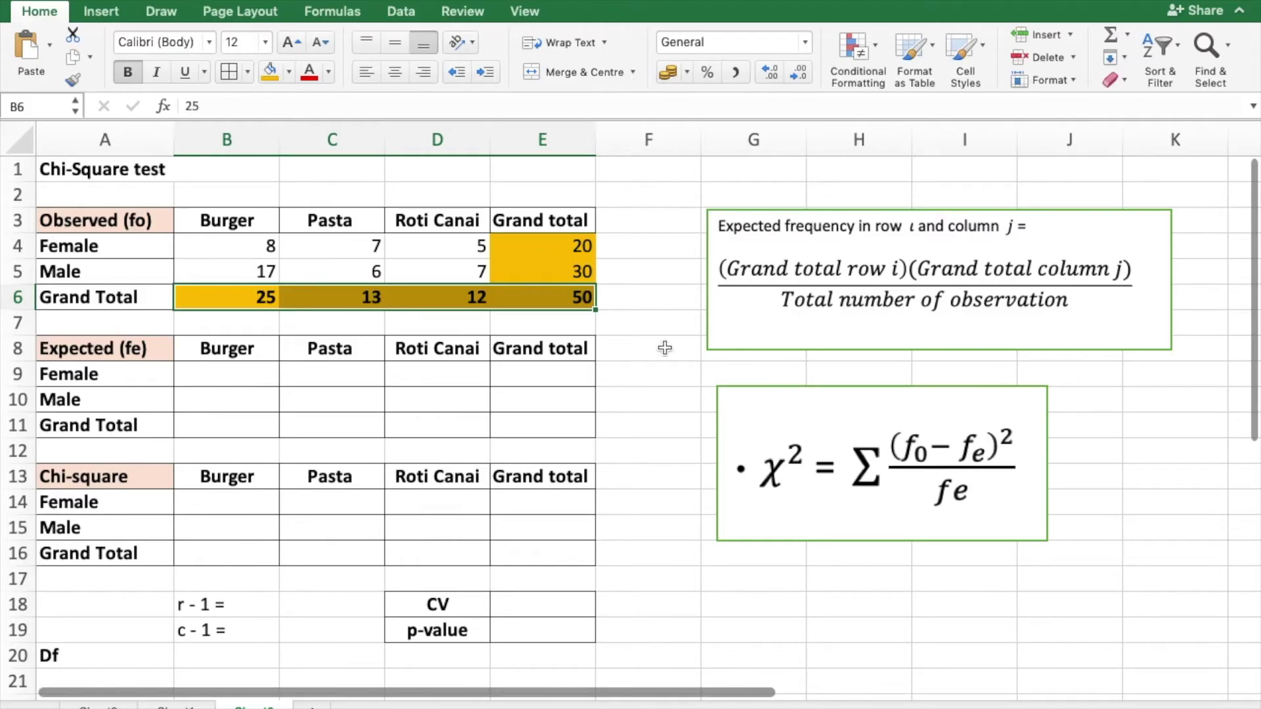
# Calculate the expected Female/Burger frequency in B9 with the formula =E4*B6/E6
pyautogui.doubleClick(226, 374)
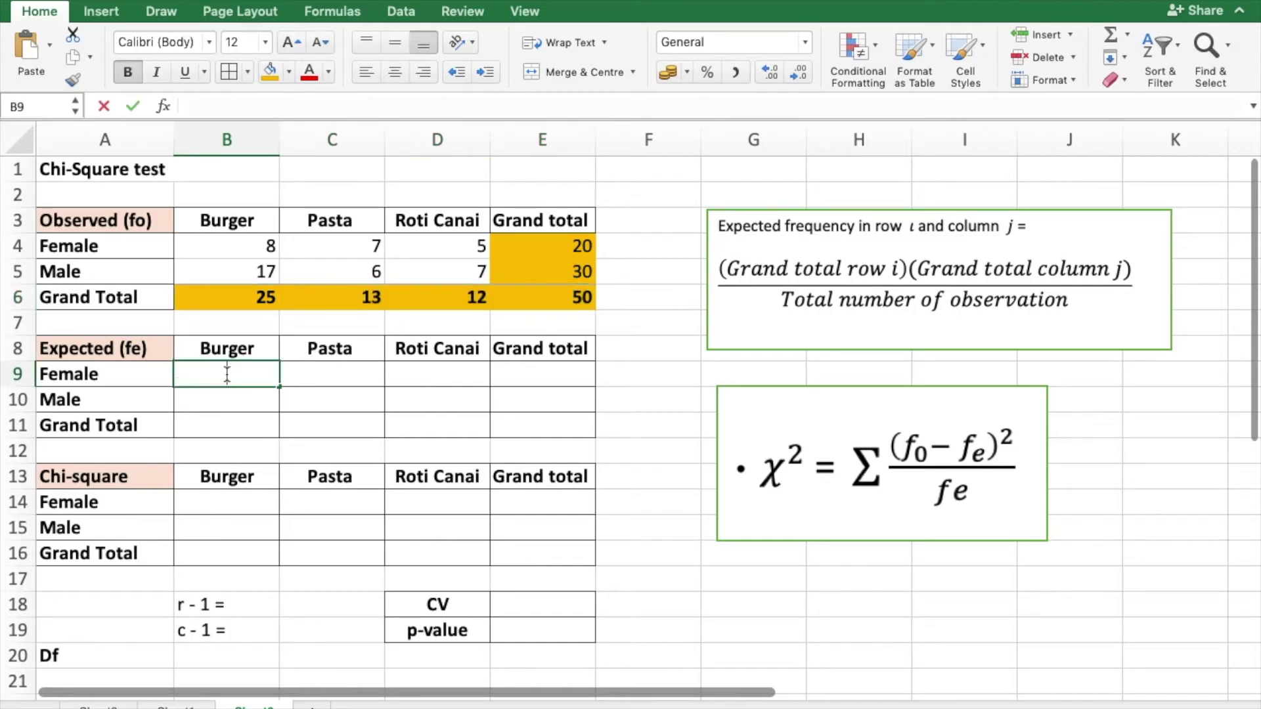
pyautogui.write('=')
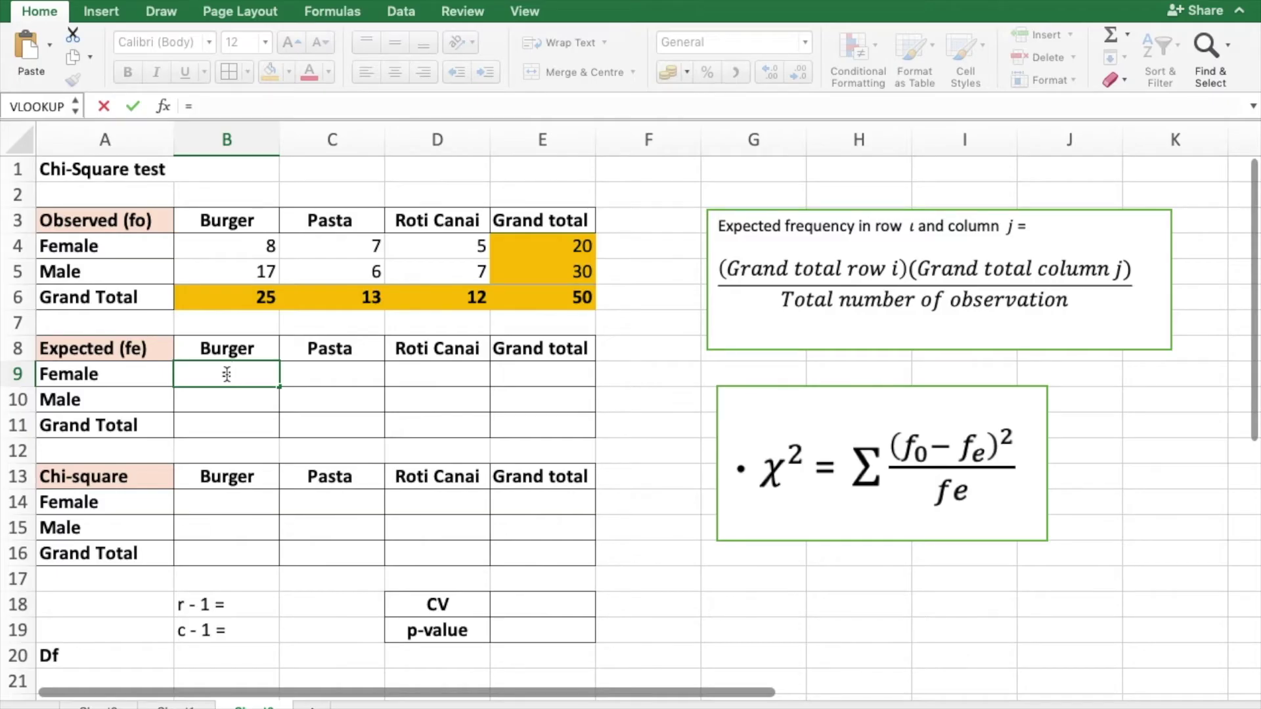
pyautogui.click(564, 246)
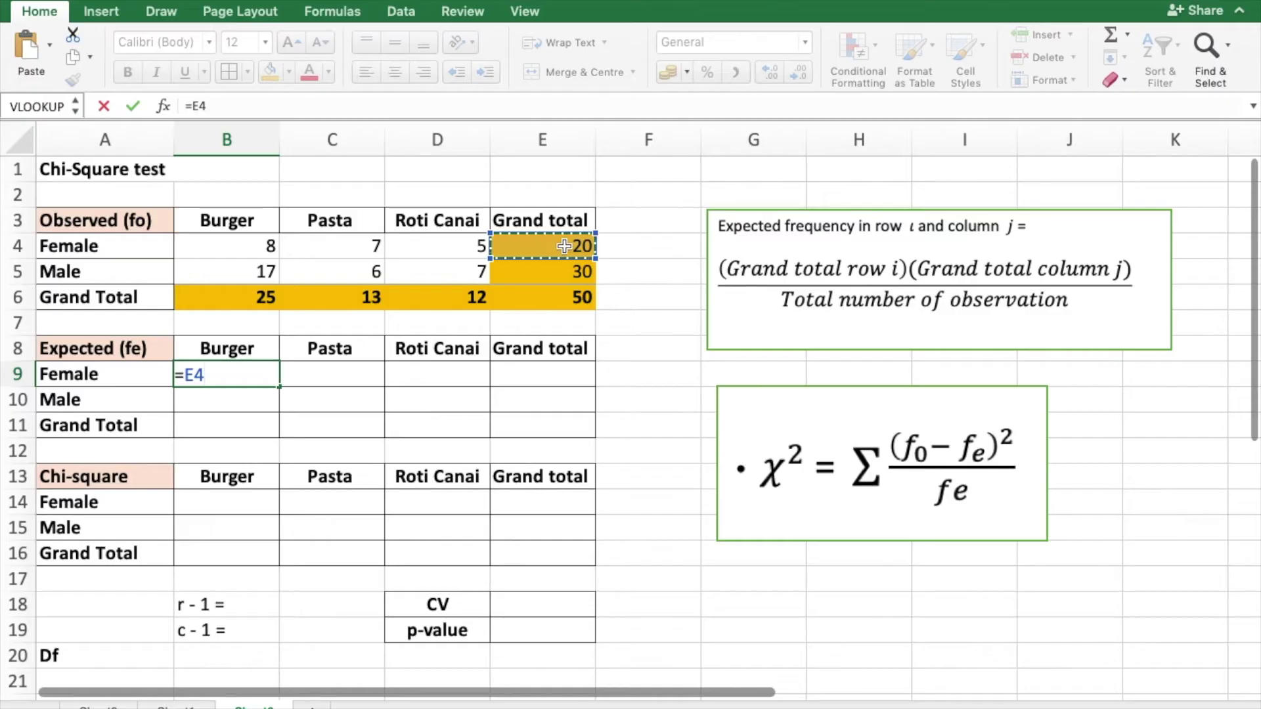
pyautogui.write('*')
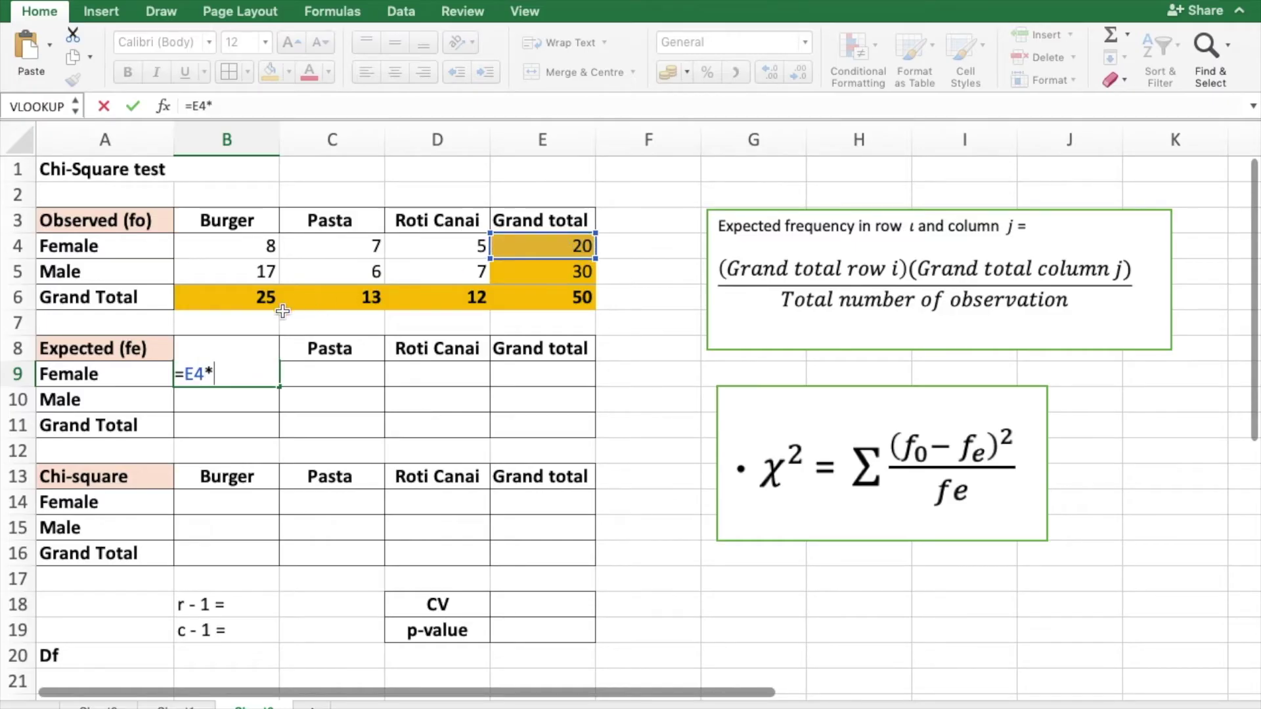
pyautogui.click(226, 298)
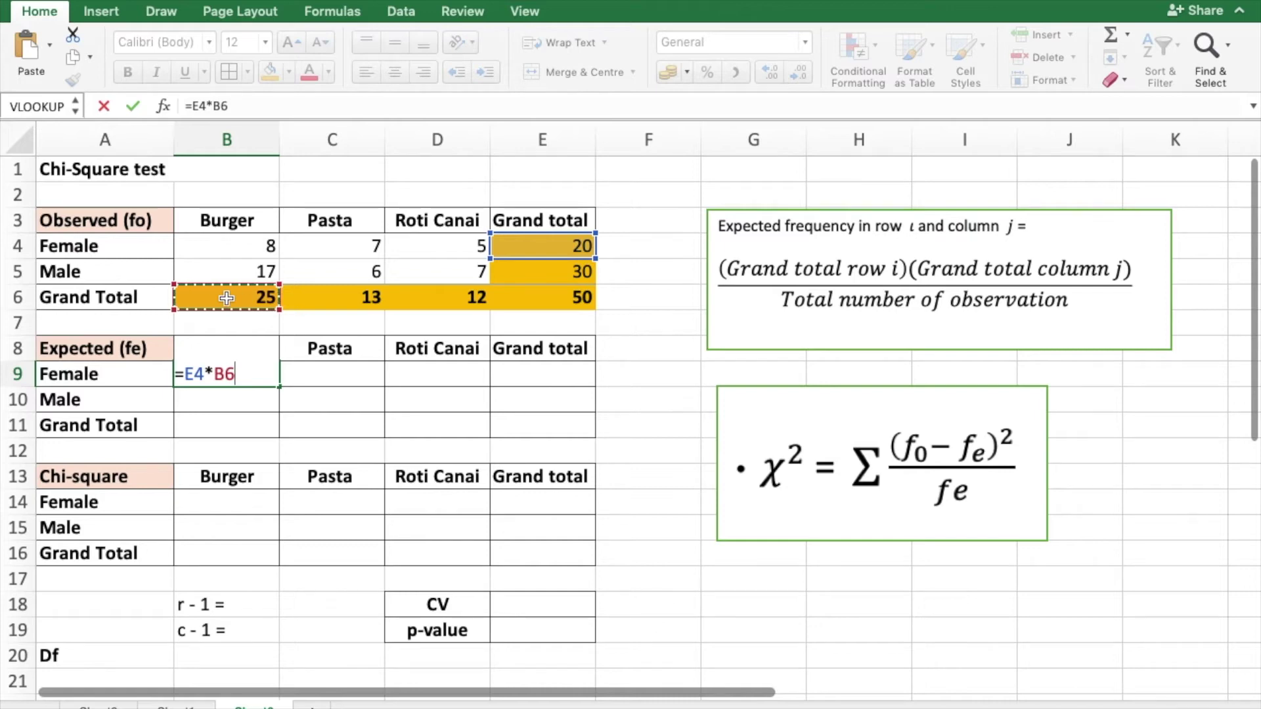
pyautogui.write('/')
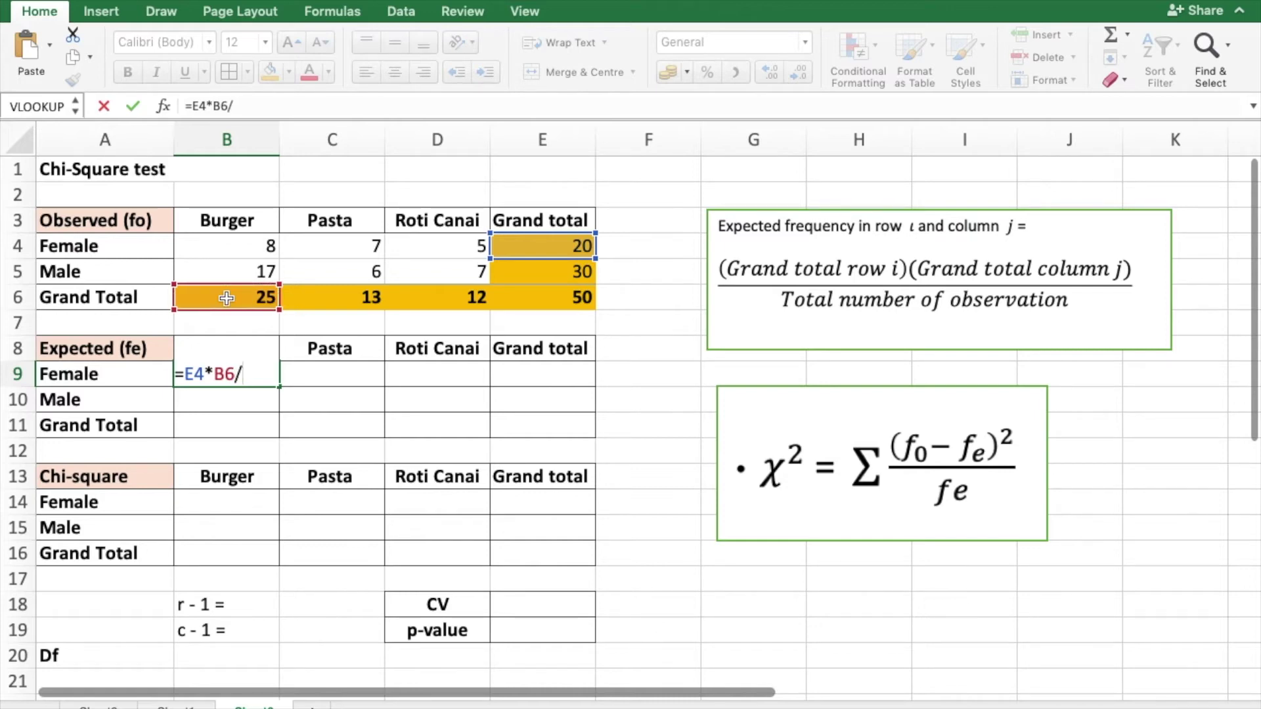
pyautogui.click(571, 297)
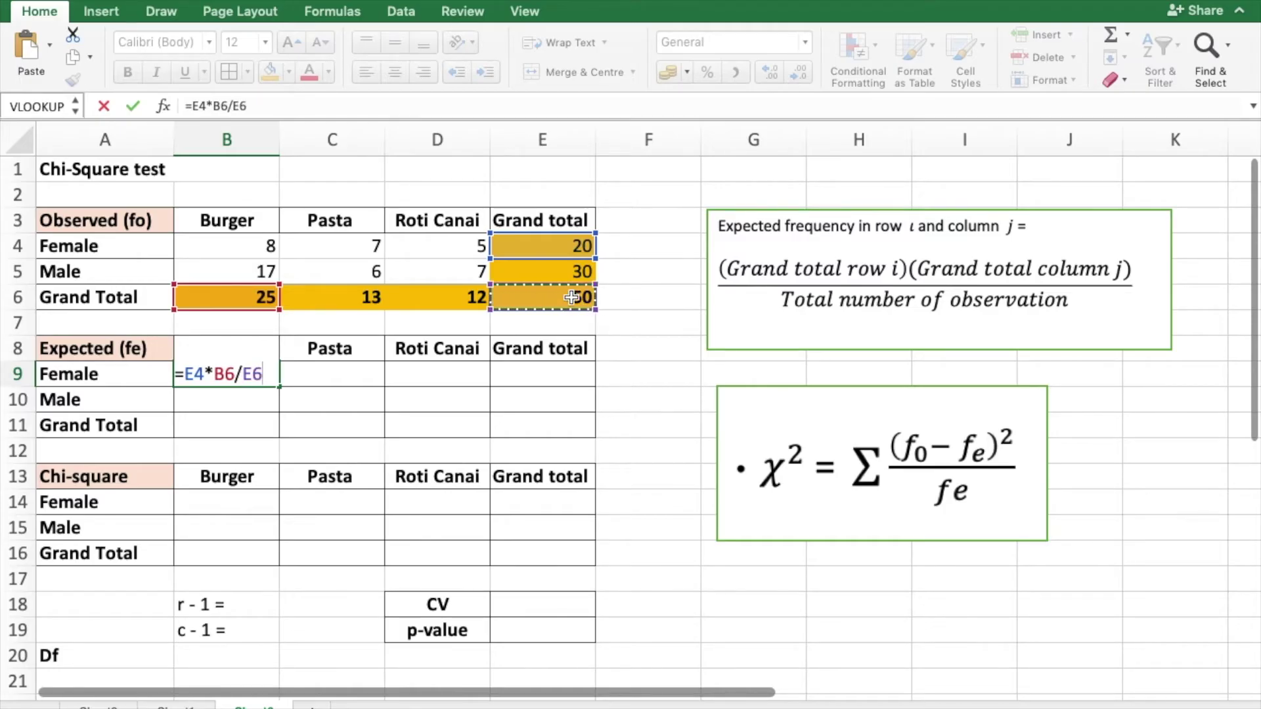
pyautogui.press('Return')
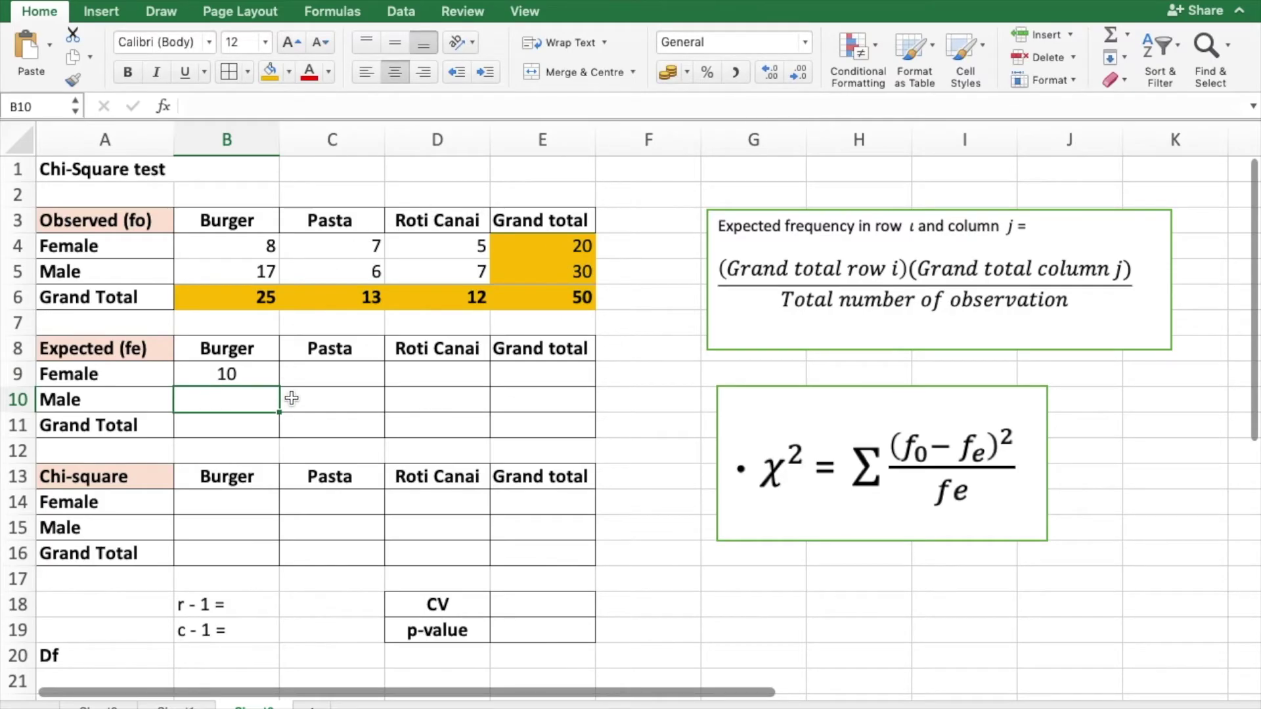
# Calculate the expected Female/Pasta frequency in C9 with the formula =E4*C6/E6
pyautogui.click(334, 375)
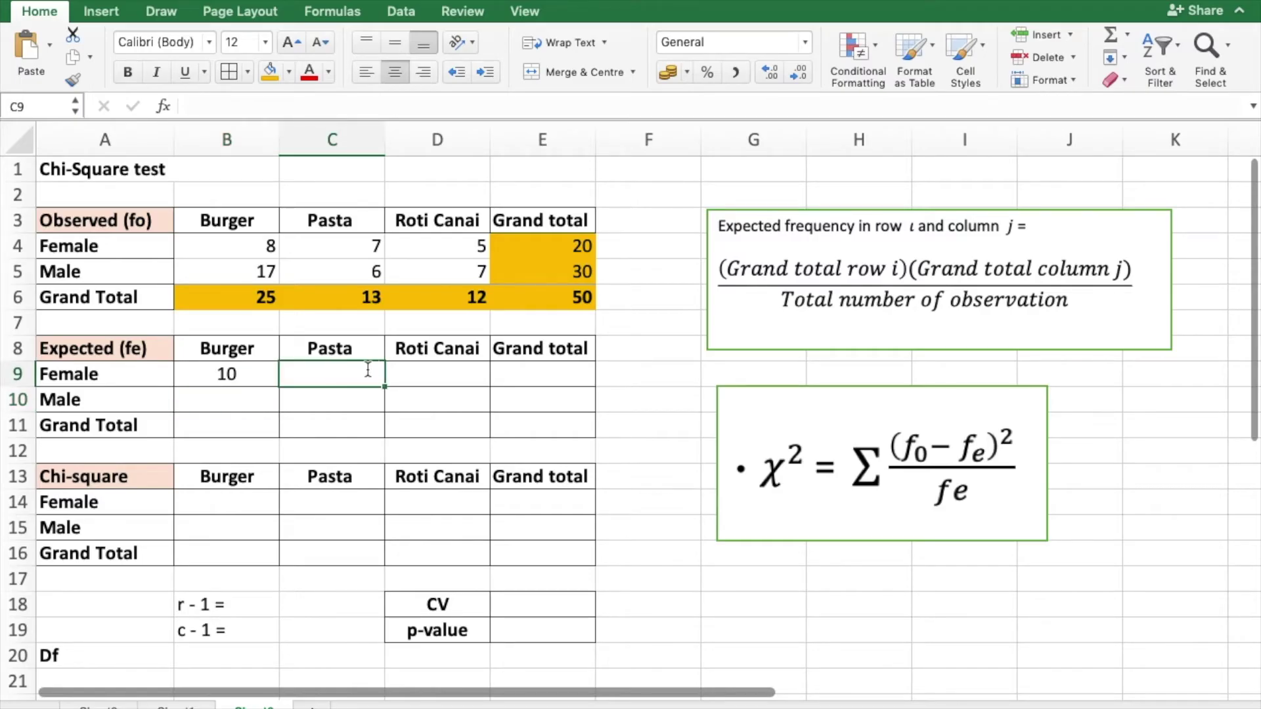
pyautogui.click(579, 246)
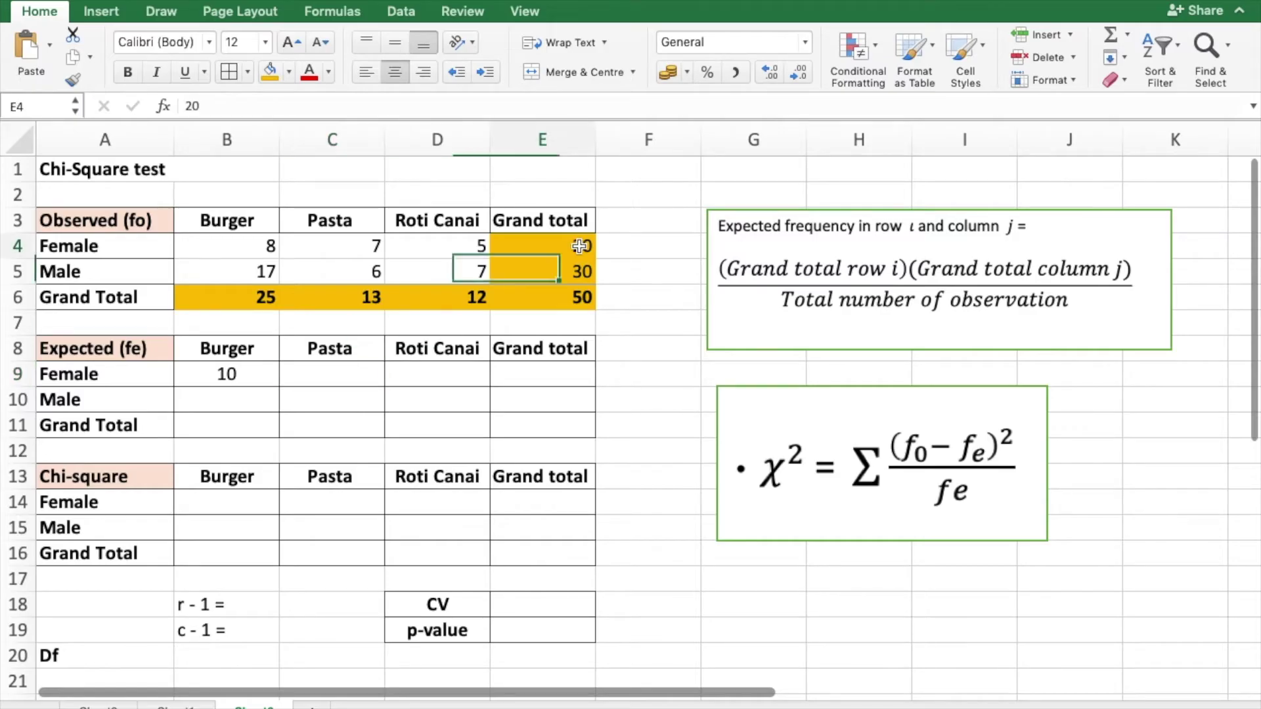
pyautogui.doubleClick(348, 382)
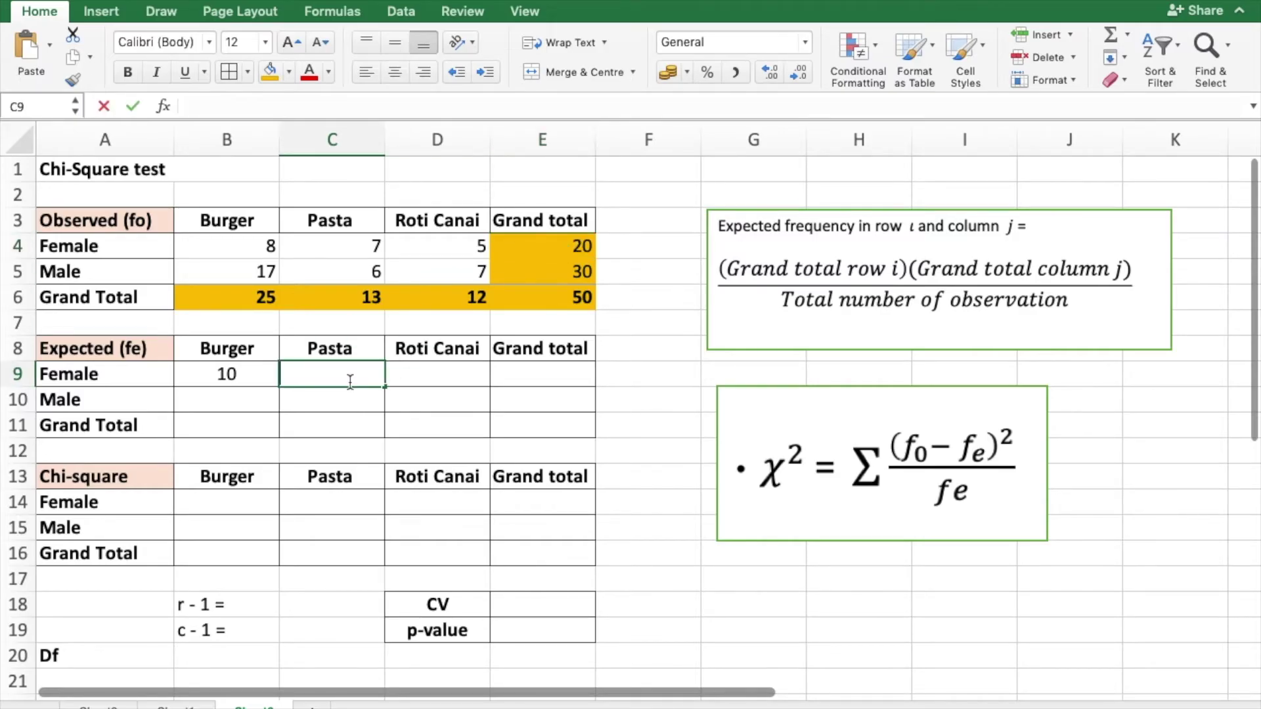
pyautogui.write('=')
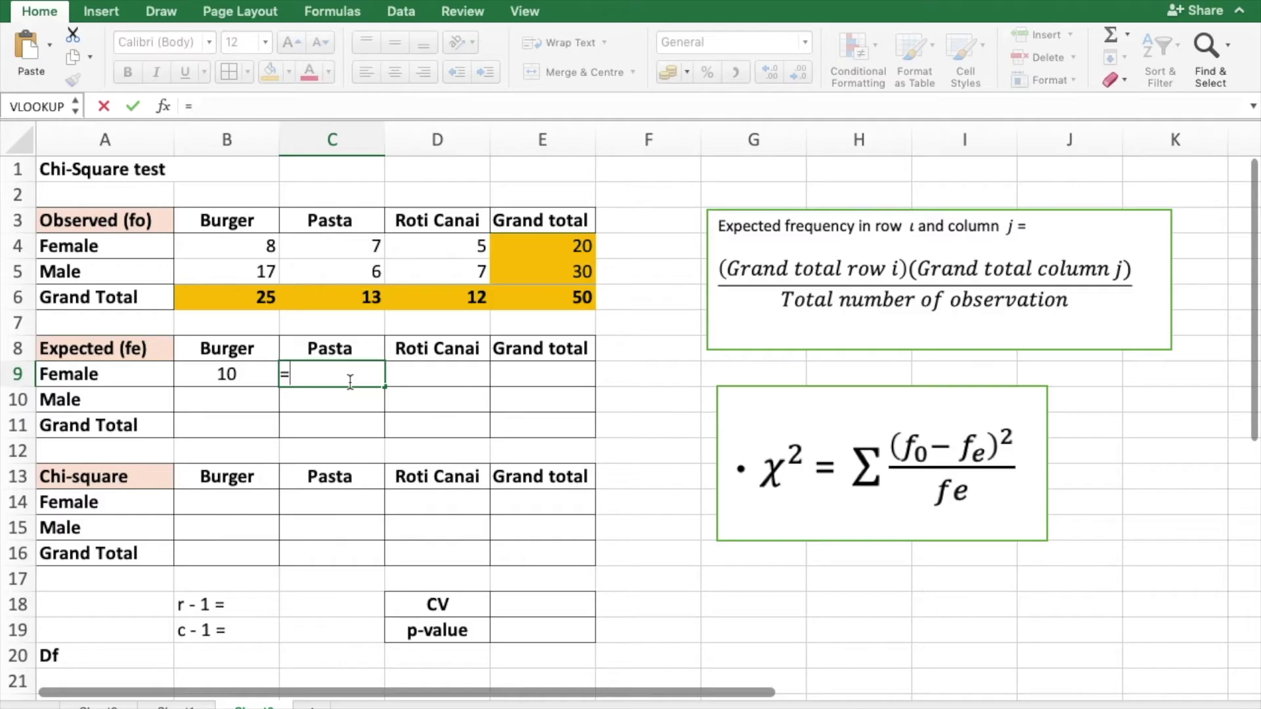
pyautogui.click(556, 241)
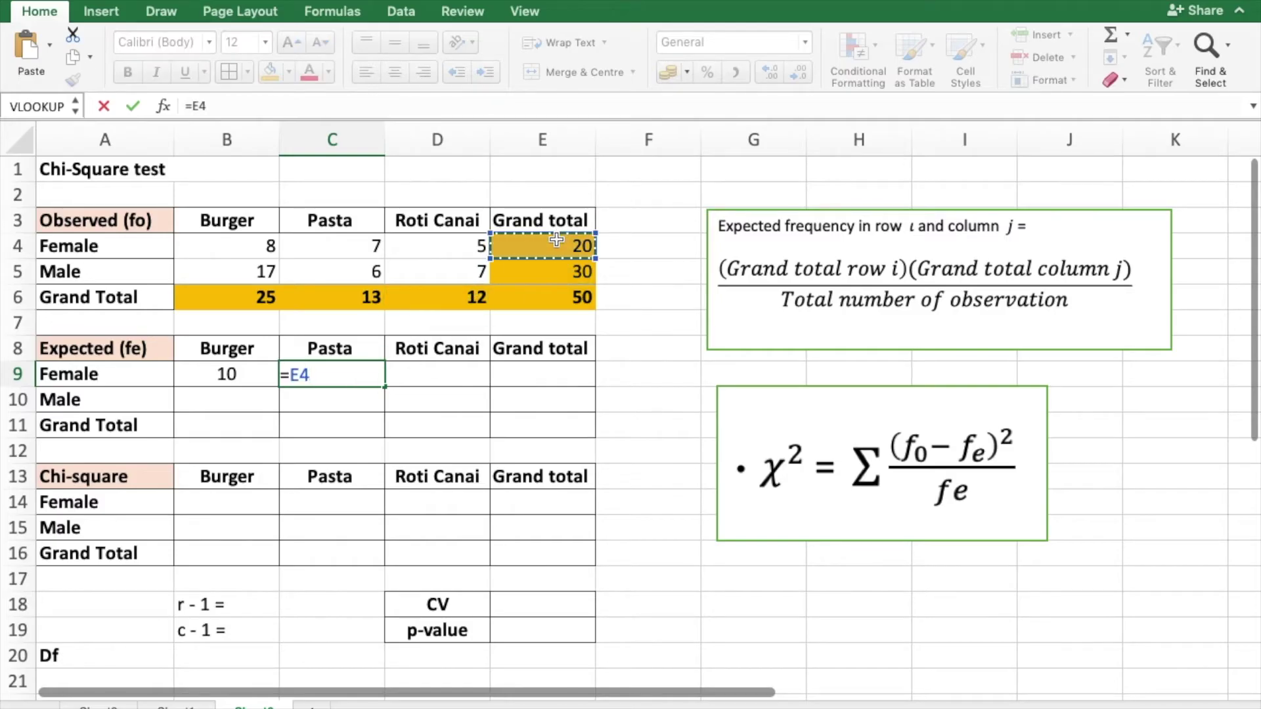
pyautogui.write('*')
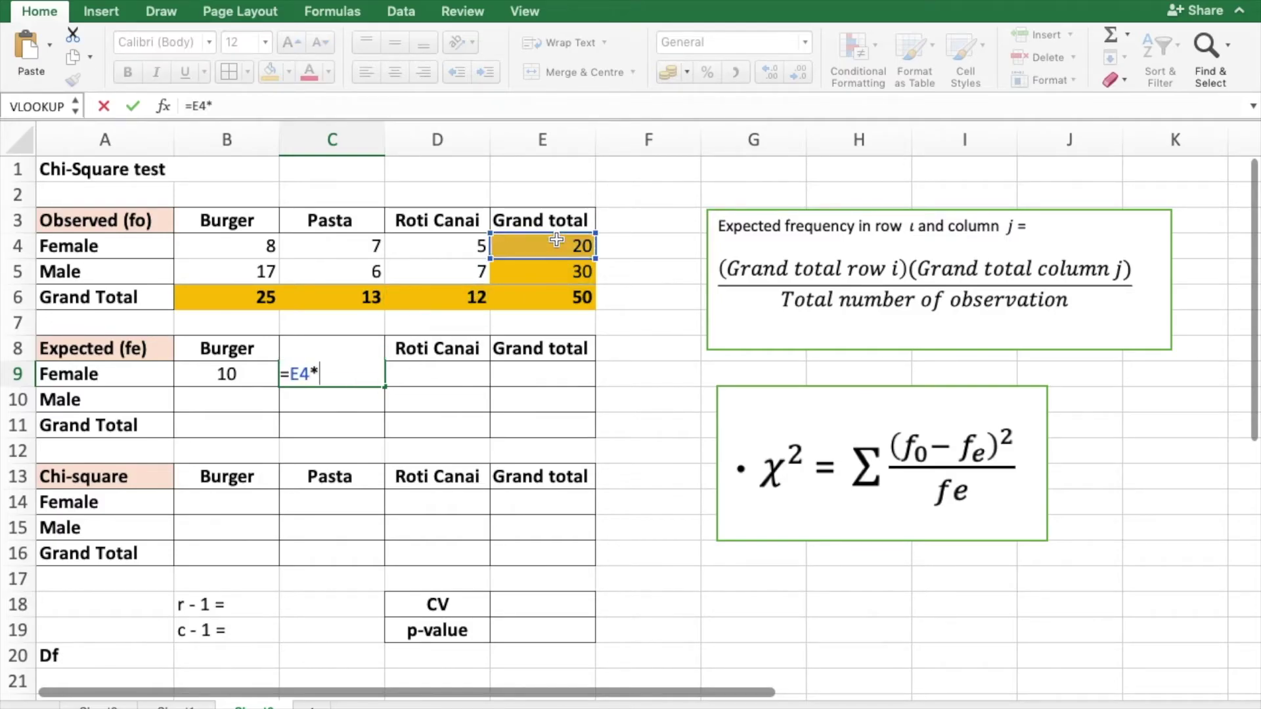
pyautogui.click(360, 298)
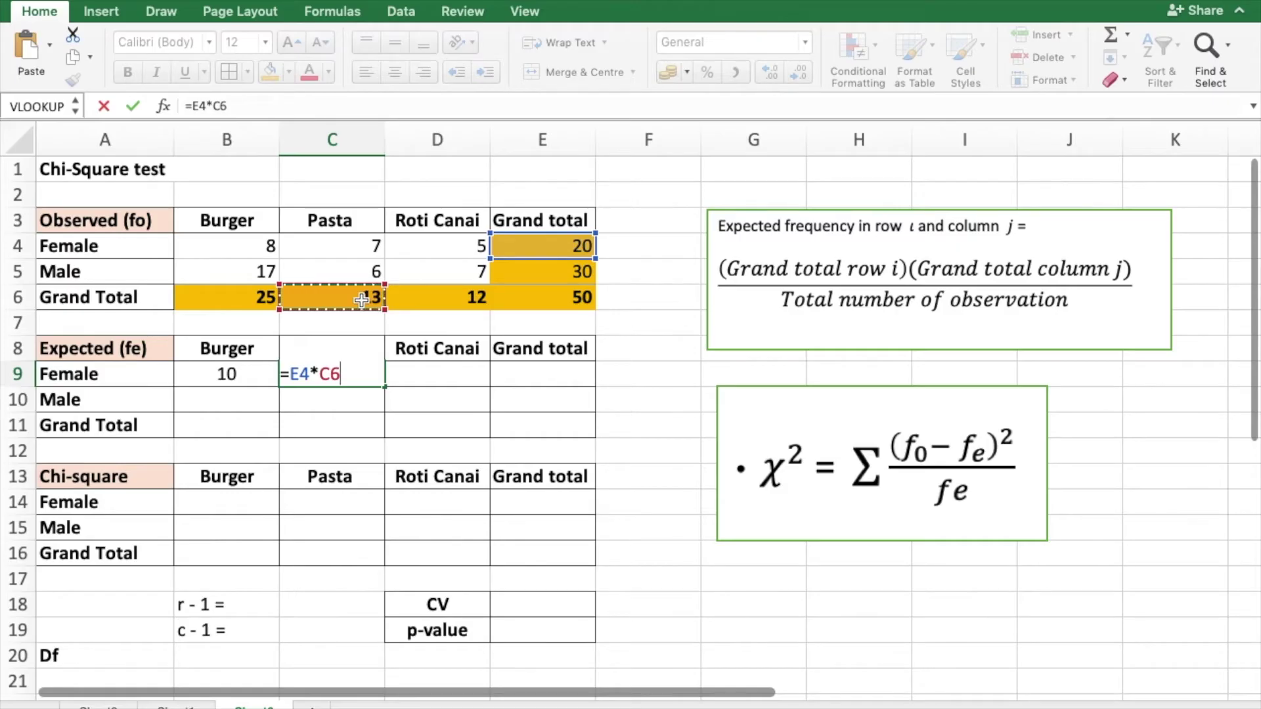
pyautogui.write('/')
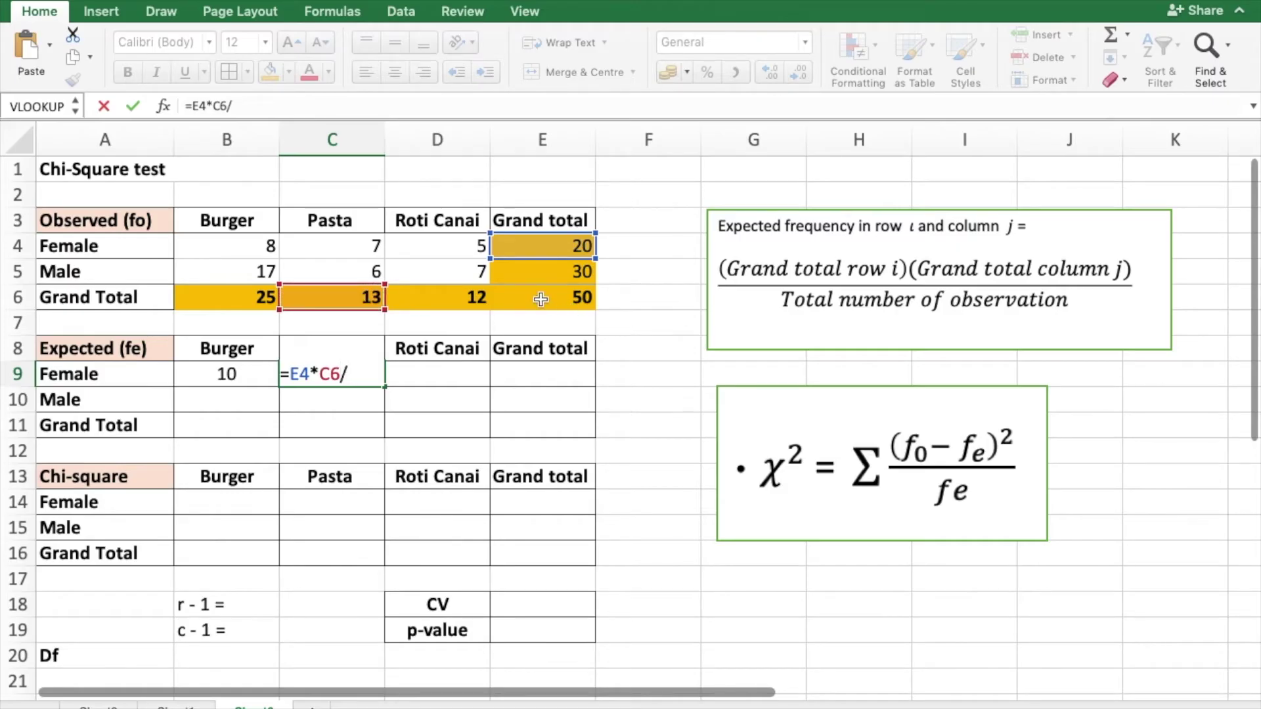
pyautogui.click(575, 298)
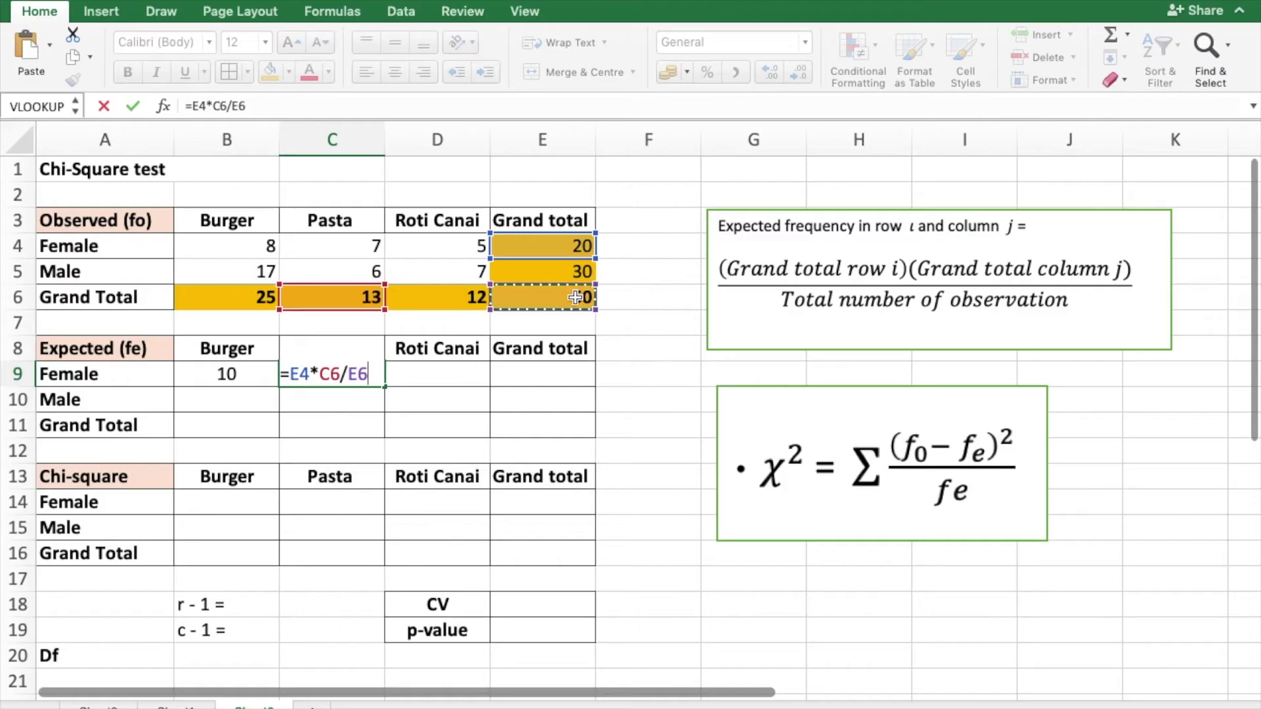
pyautogui.press('Return')
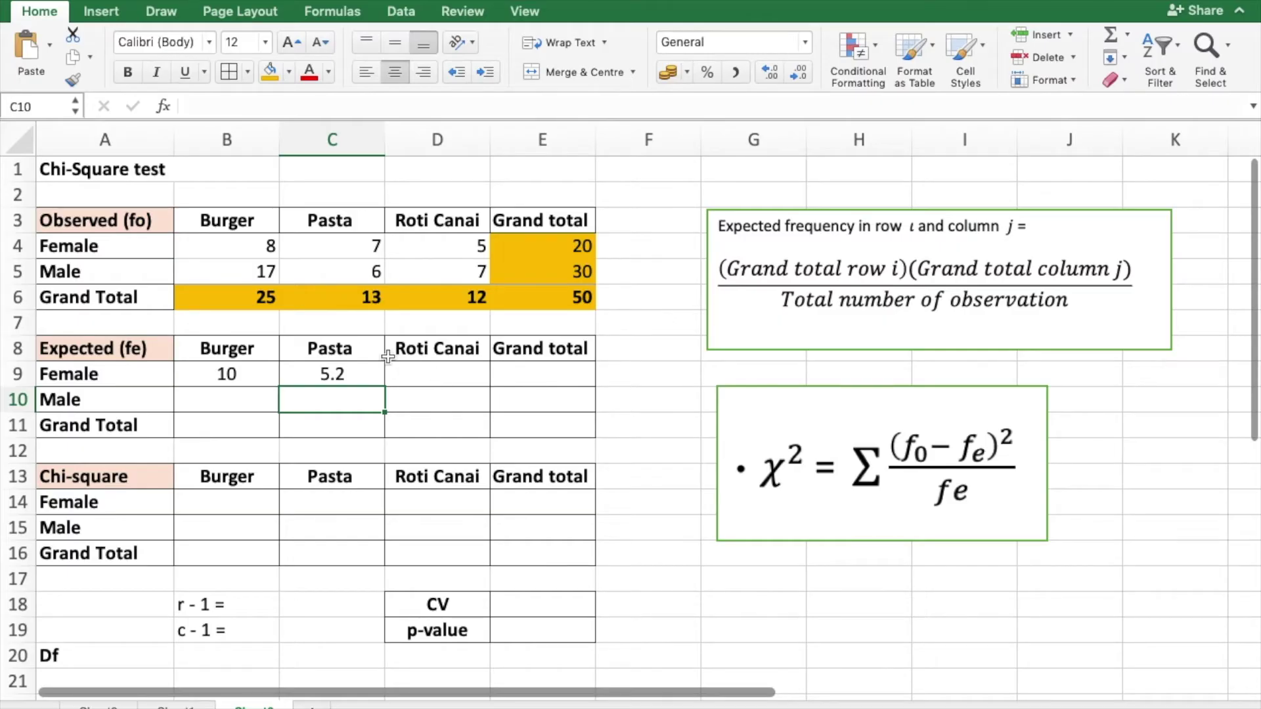
# Calculate the expected Male/Burger frequency in B10 from the totals in E5, B6 and E6 with =E5*B6/E6
pyautogui.doubleClick(229, 399)
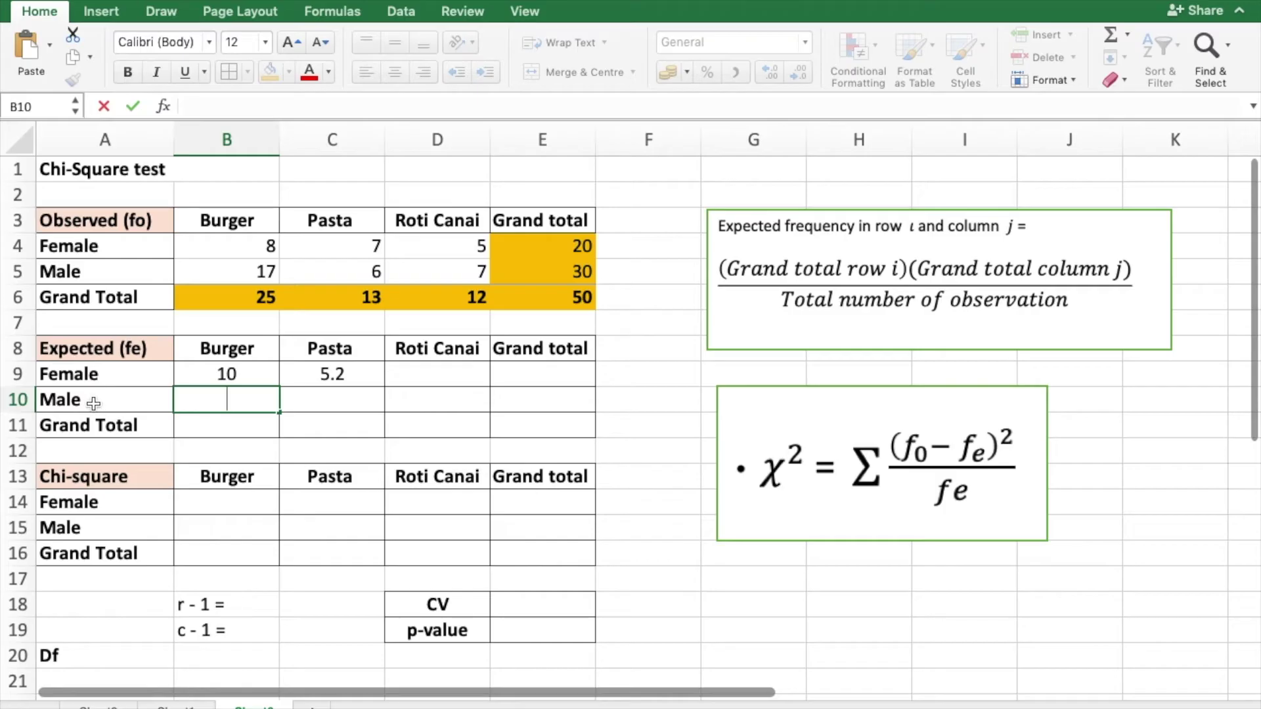
pyautogui.click(568, 267)
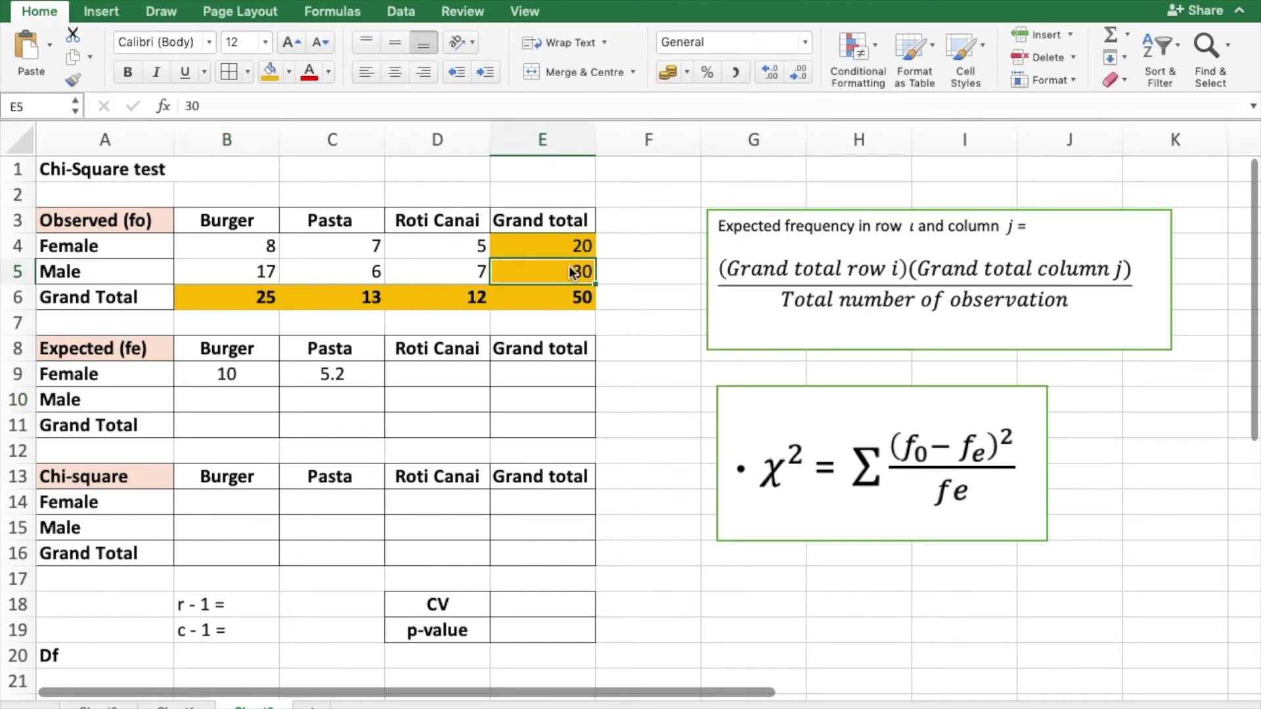
pyautogui.doubleClick(234, 400)
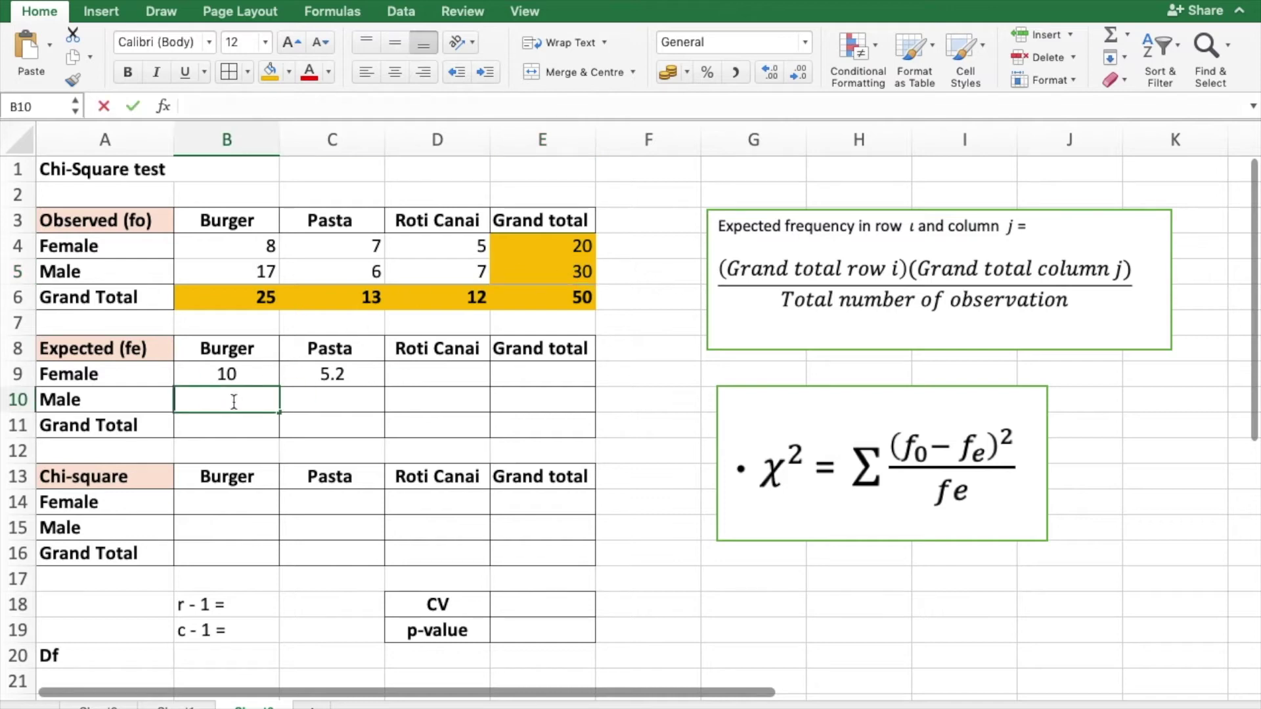
pyautogui.write('=')
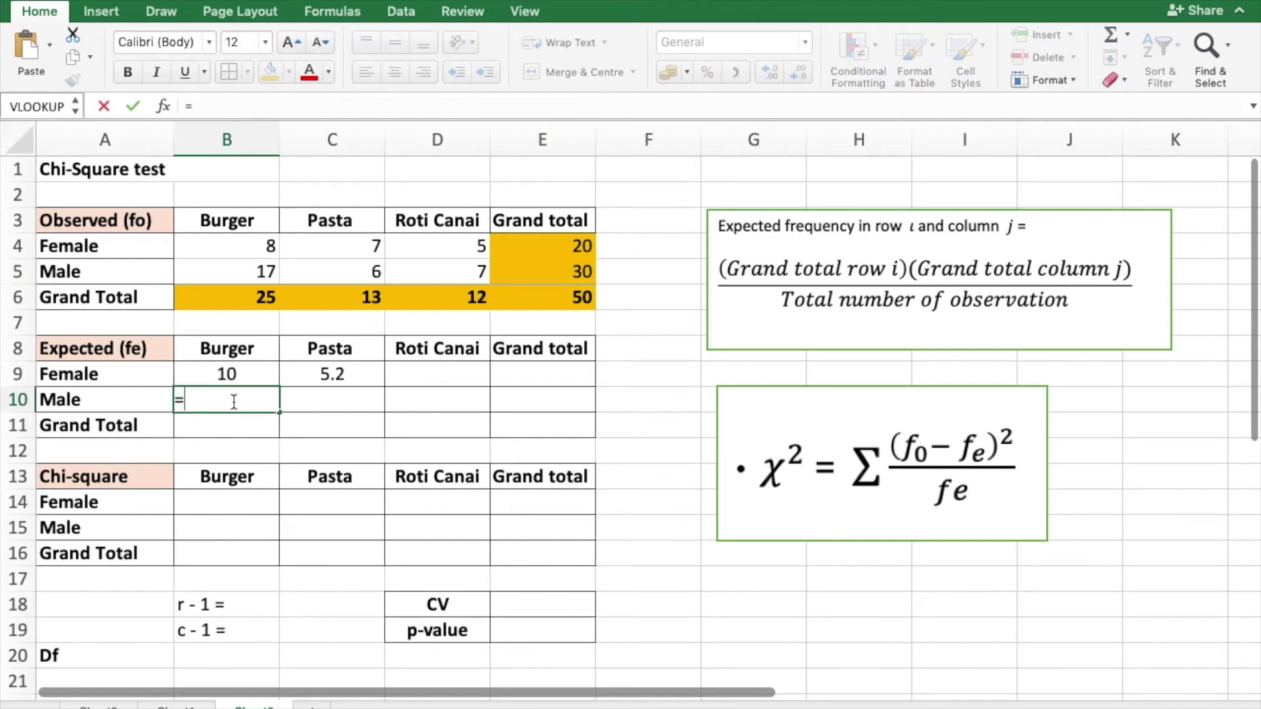
pyautogui.click(569, 270)
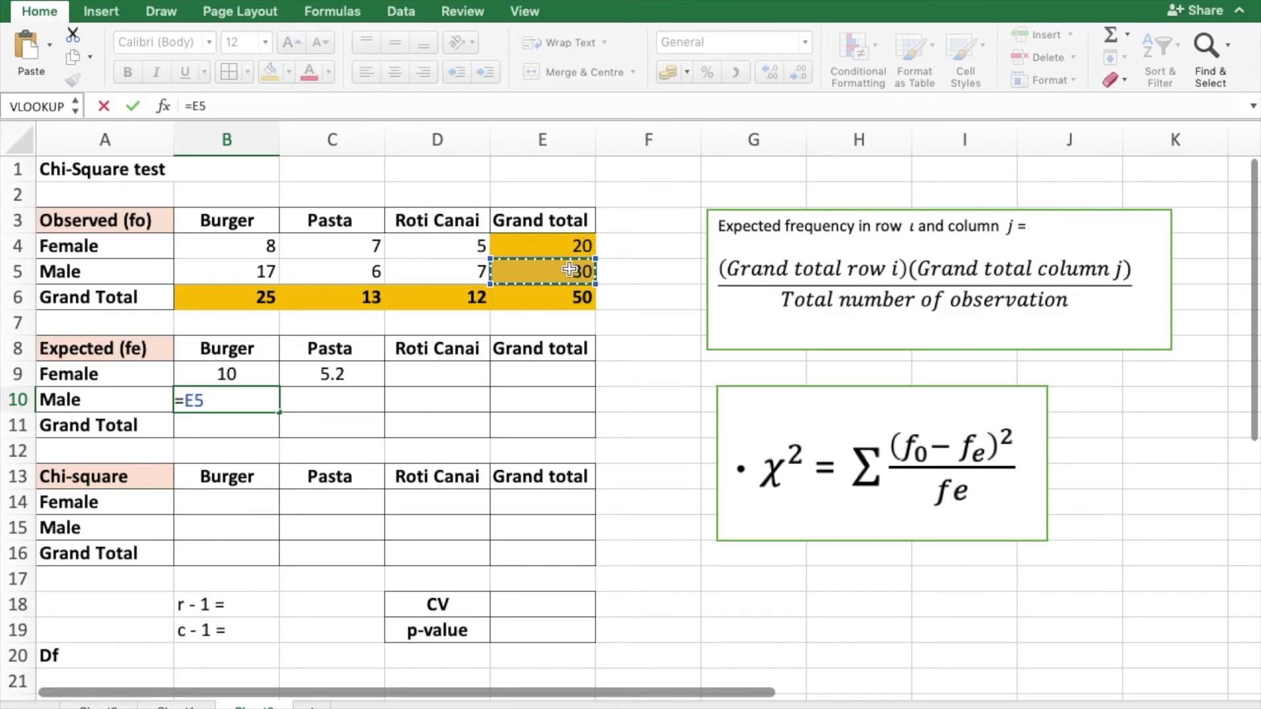
pyautogui.write('*')
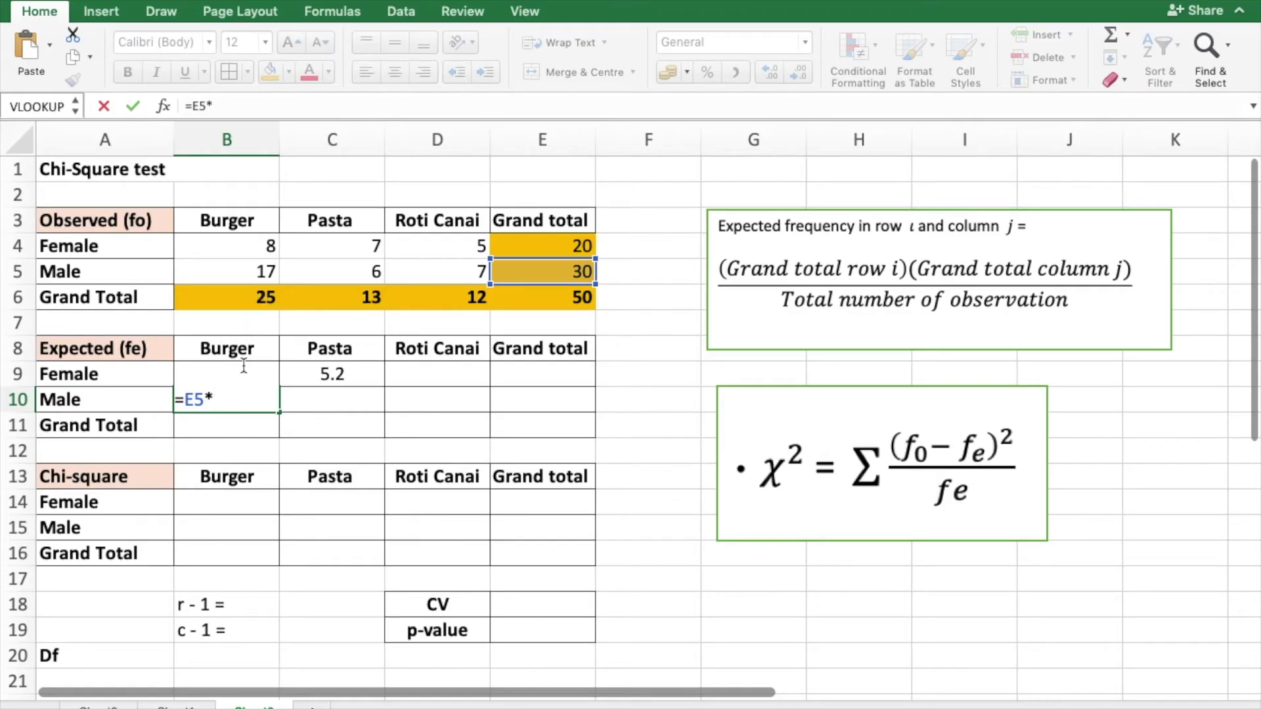
pyautogui.click(266, 293)
pyautogui.write('/')
pyautogui.click(581, 300)
pyautogui.press('Return')
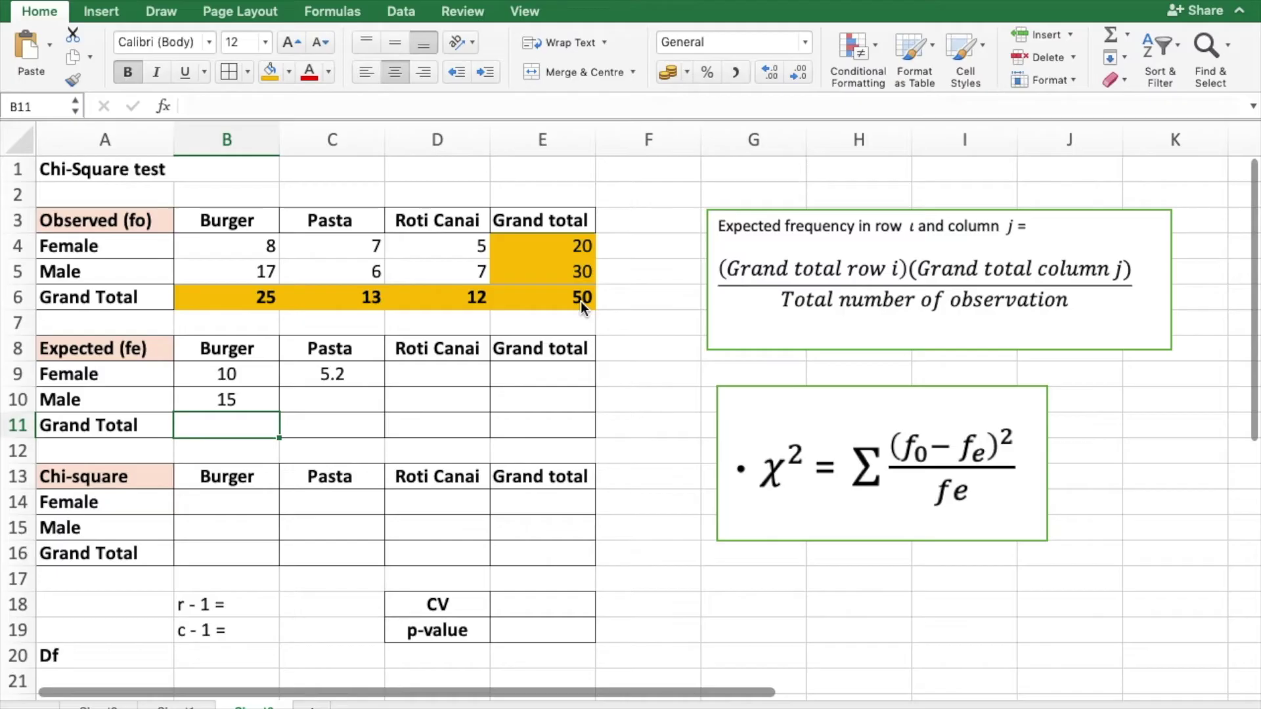
# Clear the formulas in B9, C9 and B10 of the Expected (fe) table
pyautogui.click(226, 375)
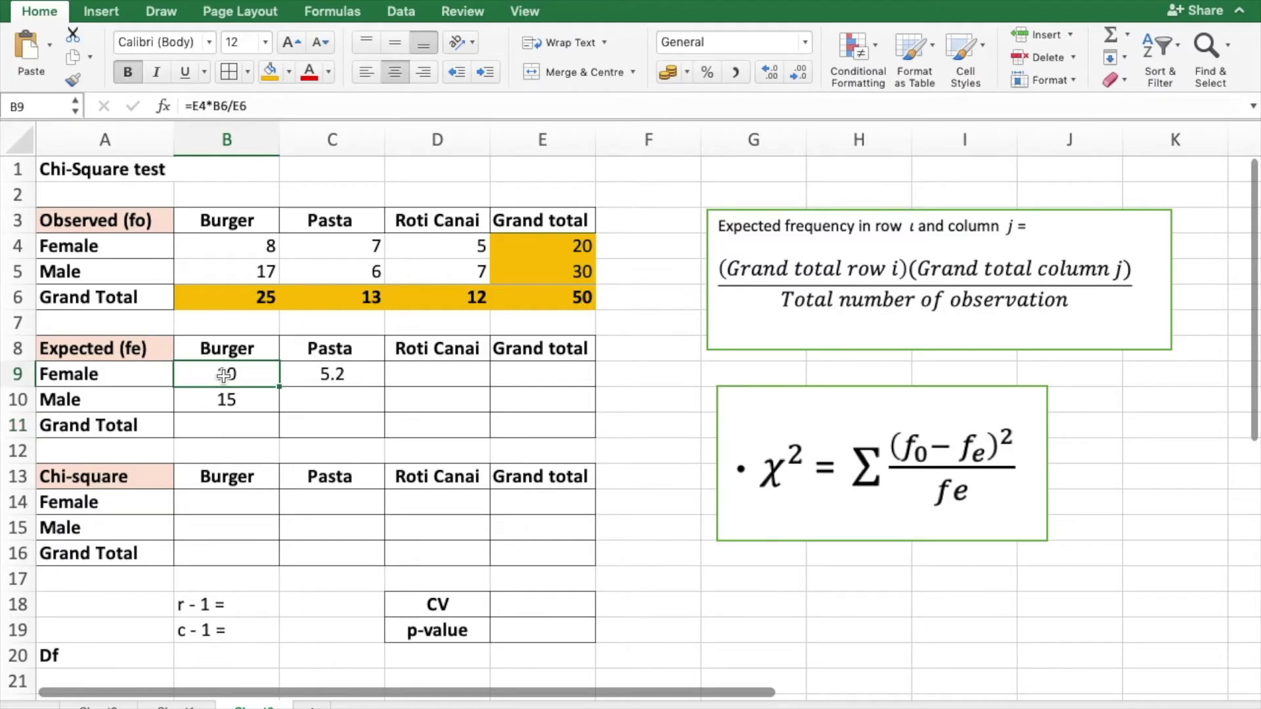
pyautogui.press('Delete')
pyautogui.click(343, 372)
pyautogui.press('Delete')
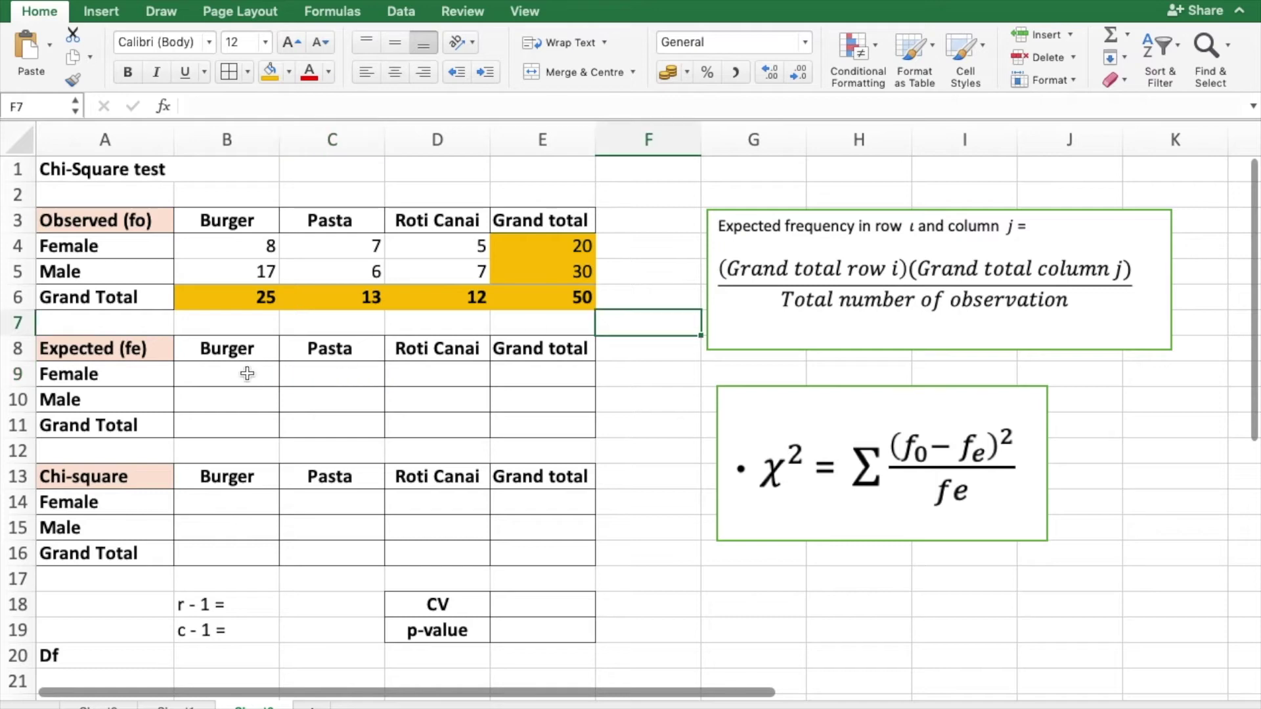
# Write the formula =E4*B6/E6 in B9 for the expected Female/Burger frequency, keeping it open for editing
pyautogui.click(239, 373)
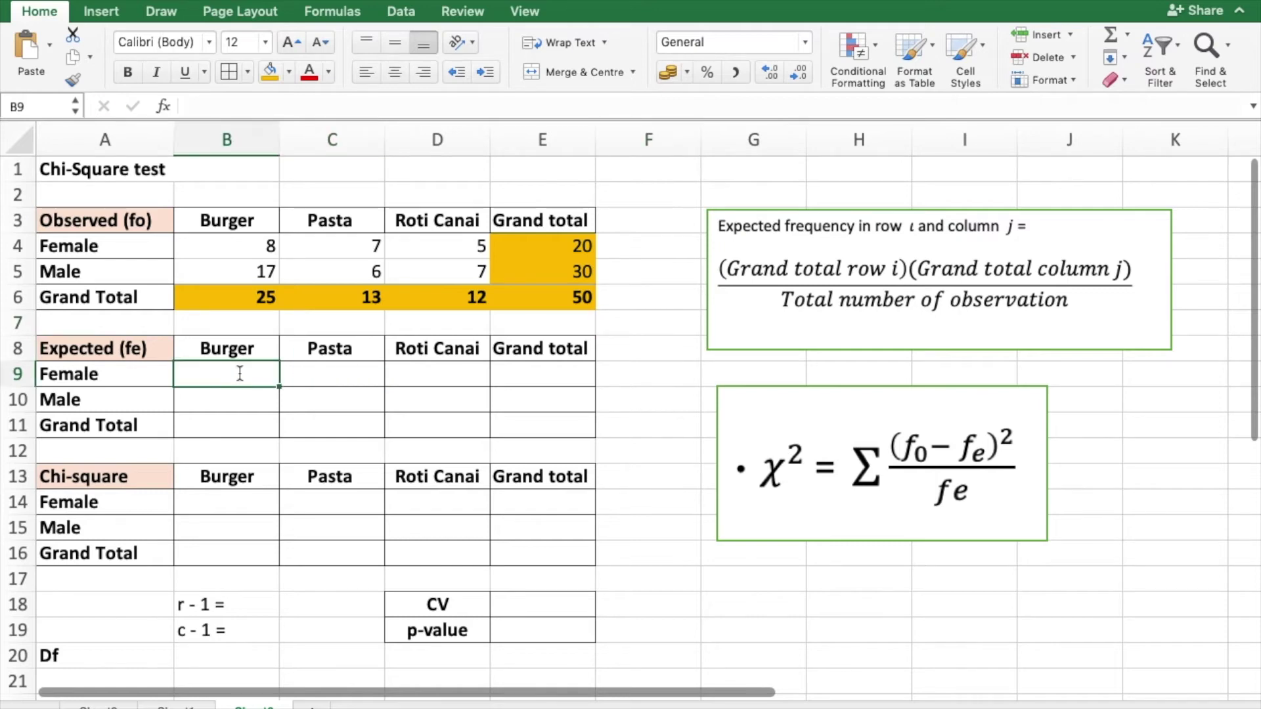
pyautogui.doubleClick(239, 373)
pyautogui.write('=')
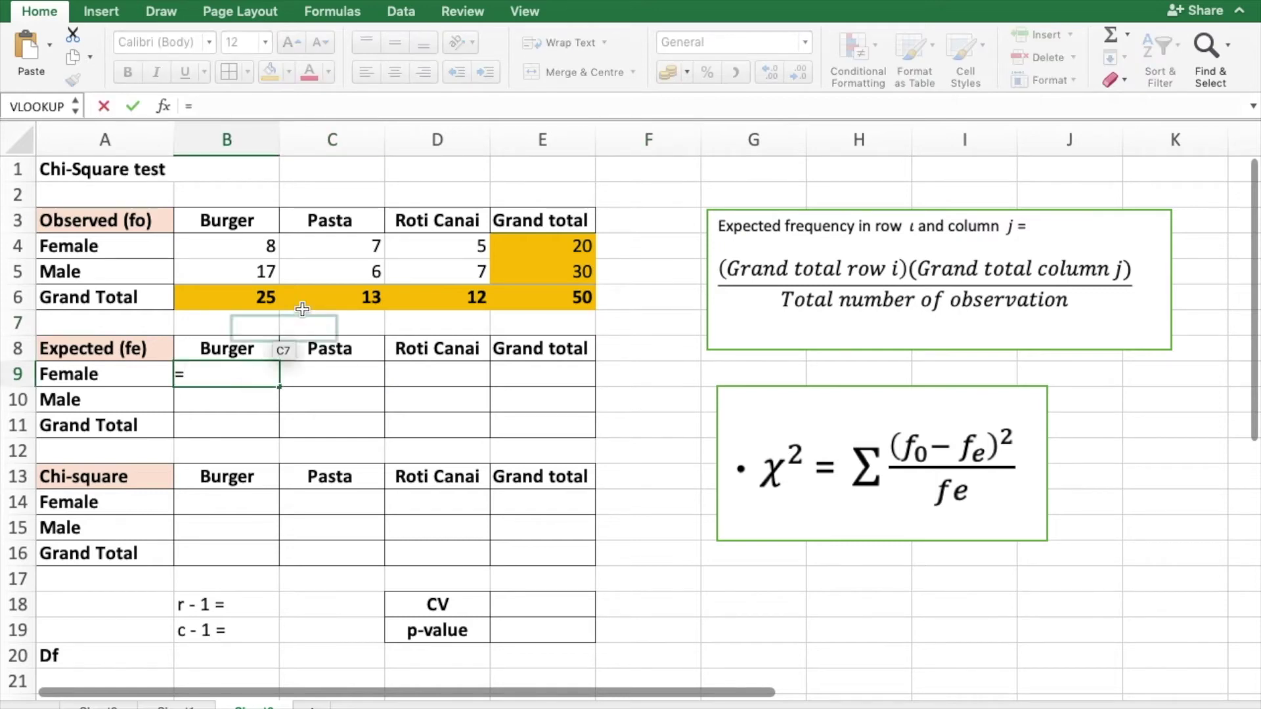
pyautogui.click(573, 247)
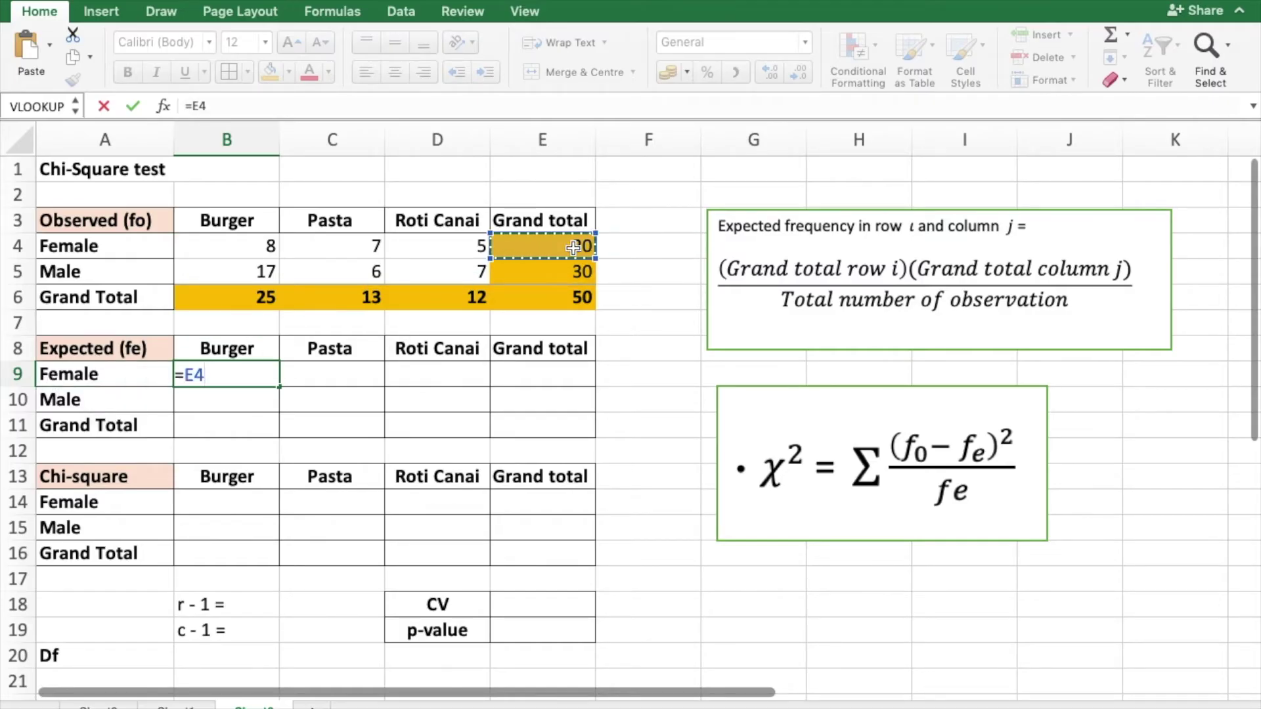
pyautogui.write('*')
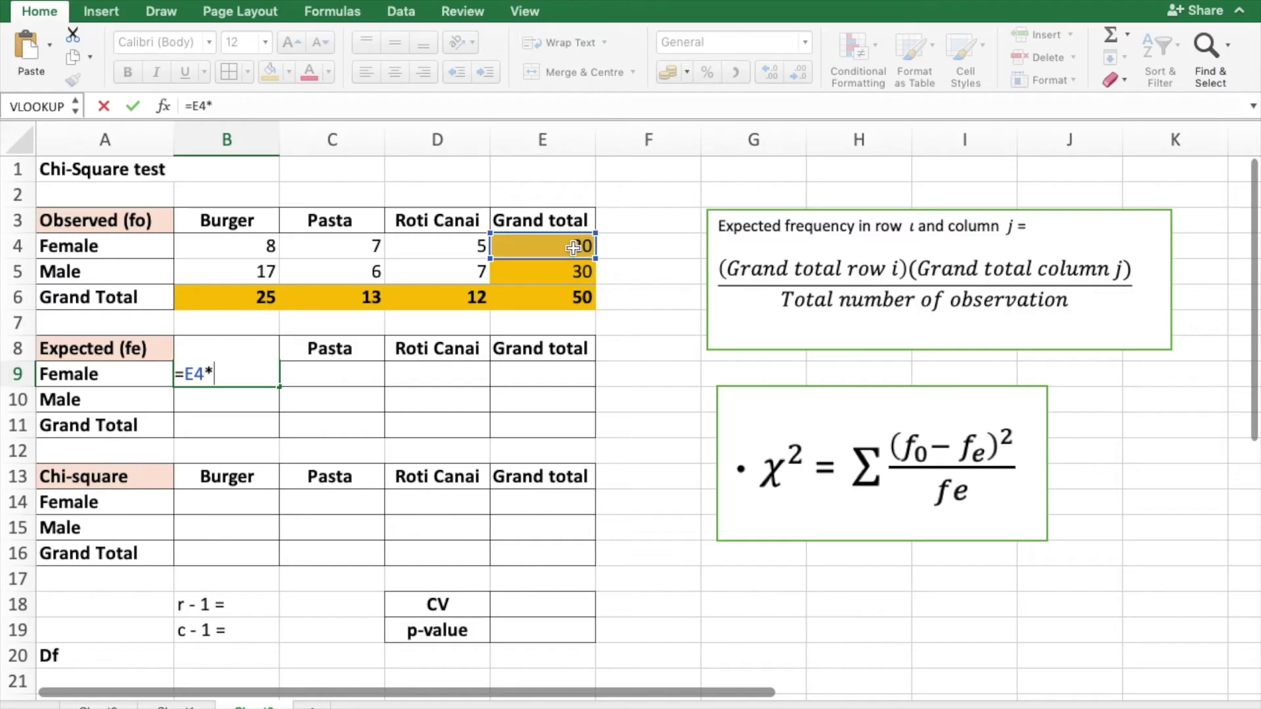
pyautogui.click(250, 304)
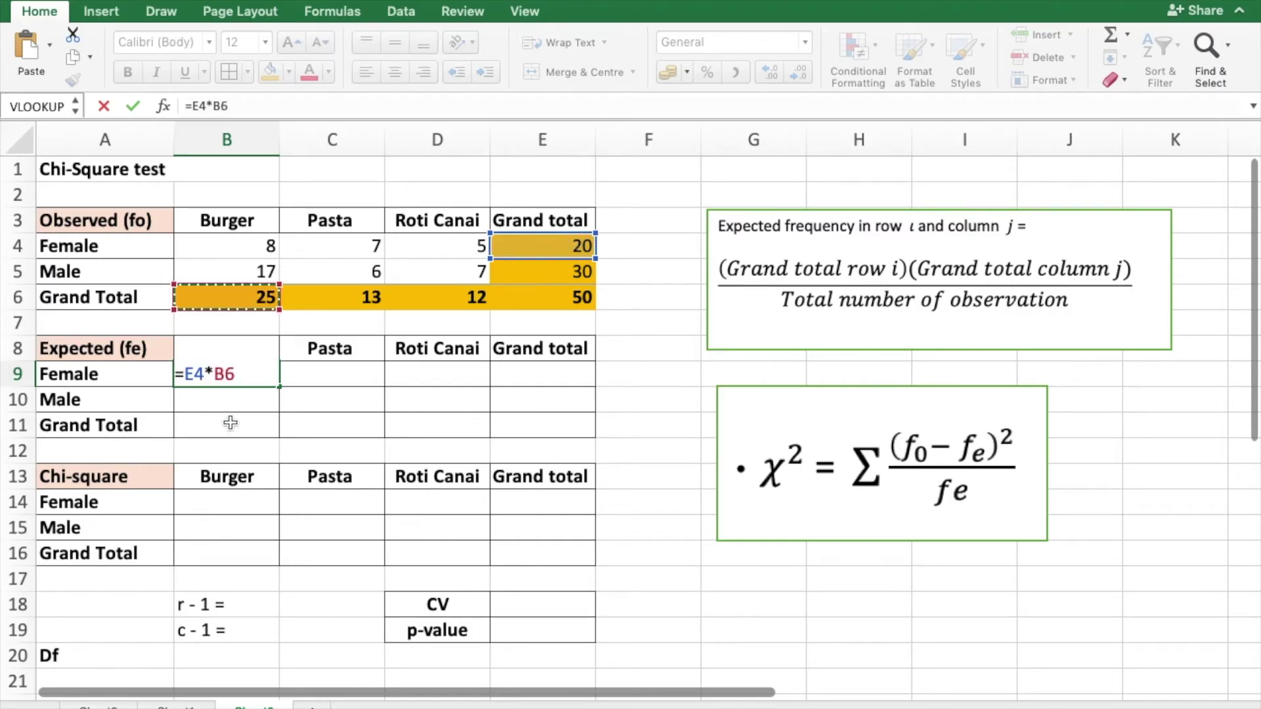
pyautogui.write('/')
pyautogui.click(560, 299)
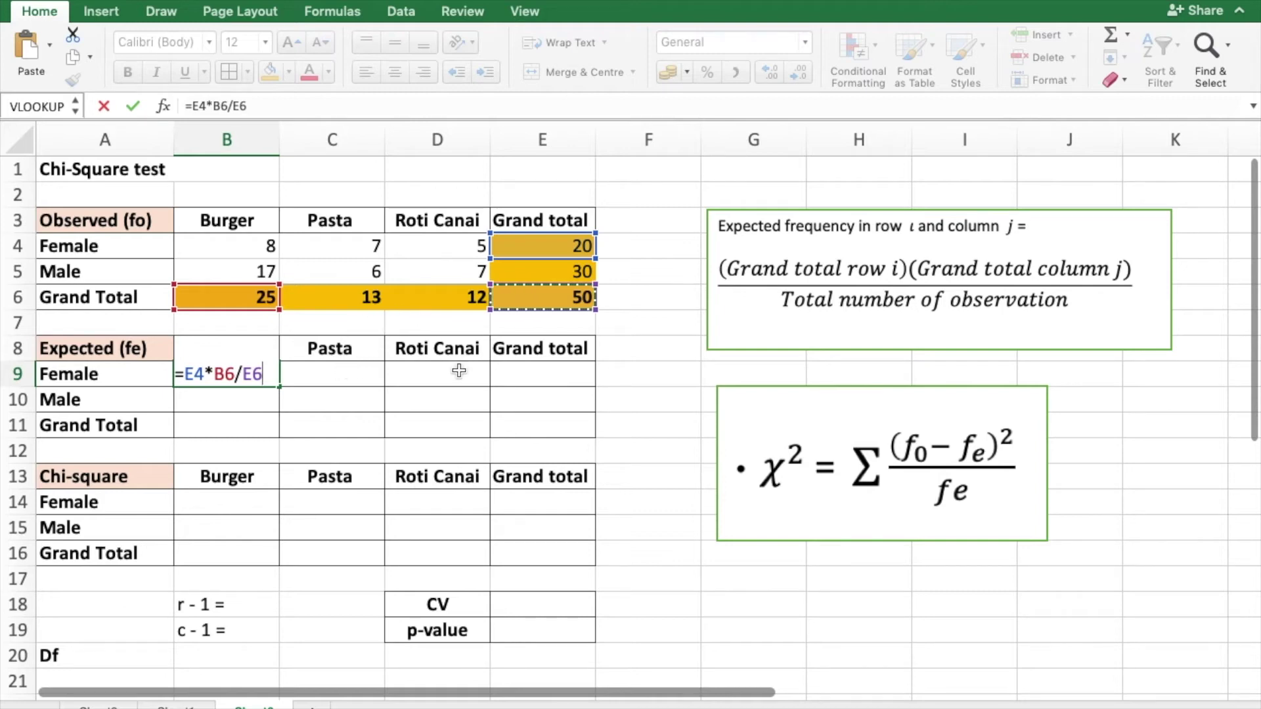
# Make the E4 and E6 references absolute in B9's expected-frequency formula so it reads =$E$4*B6/$E$6
pyautogui.click(185, 373)
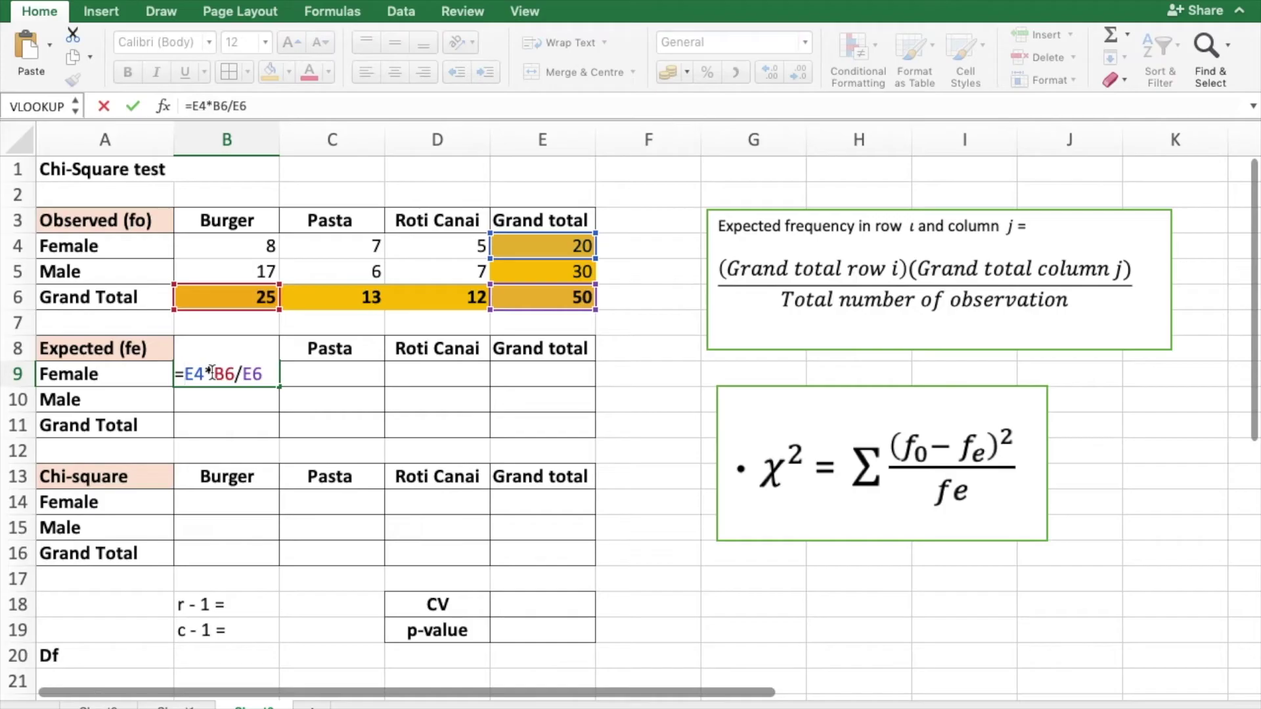
pyautogui.press('F4')
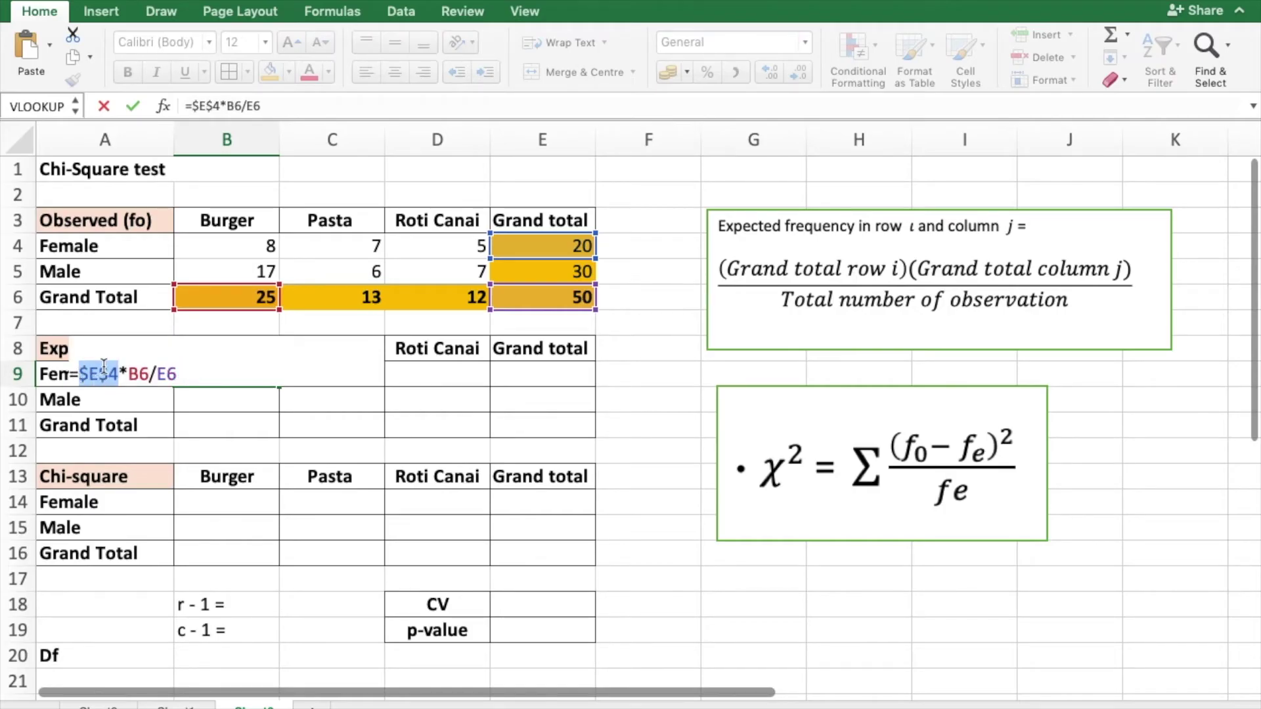
pyautogui.click(160, 374)
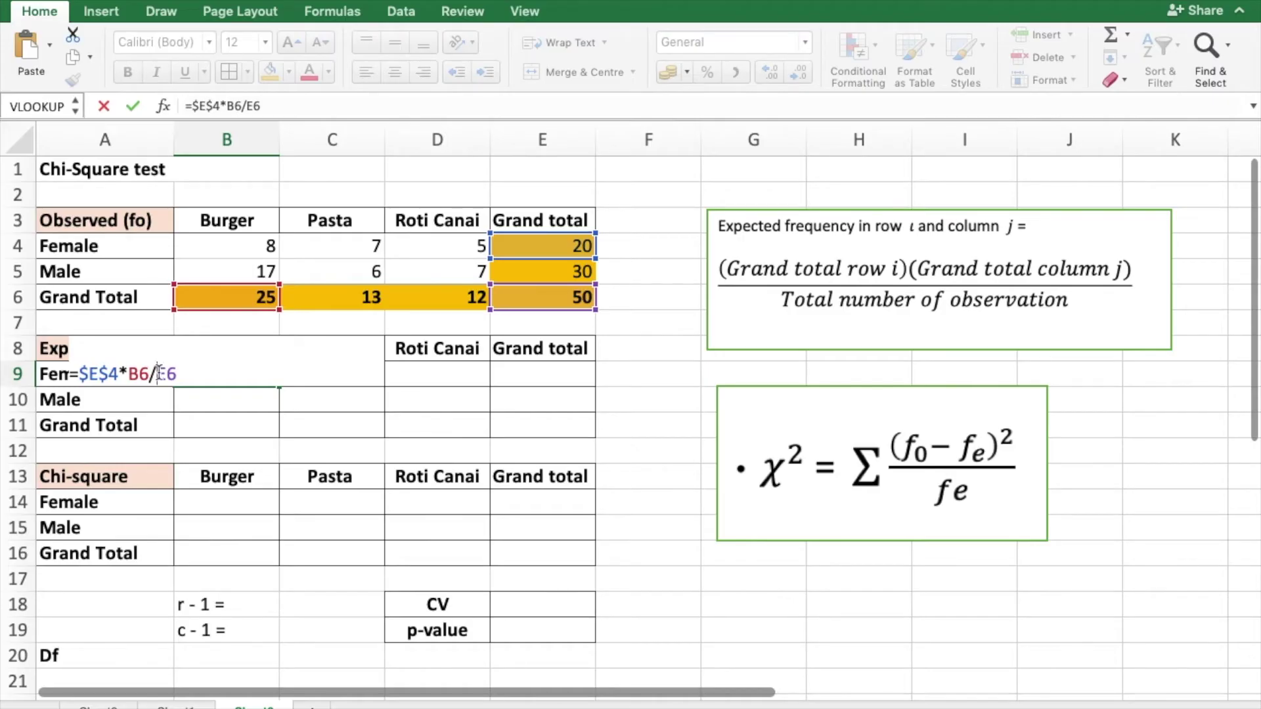
pyautogui.press('F4')
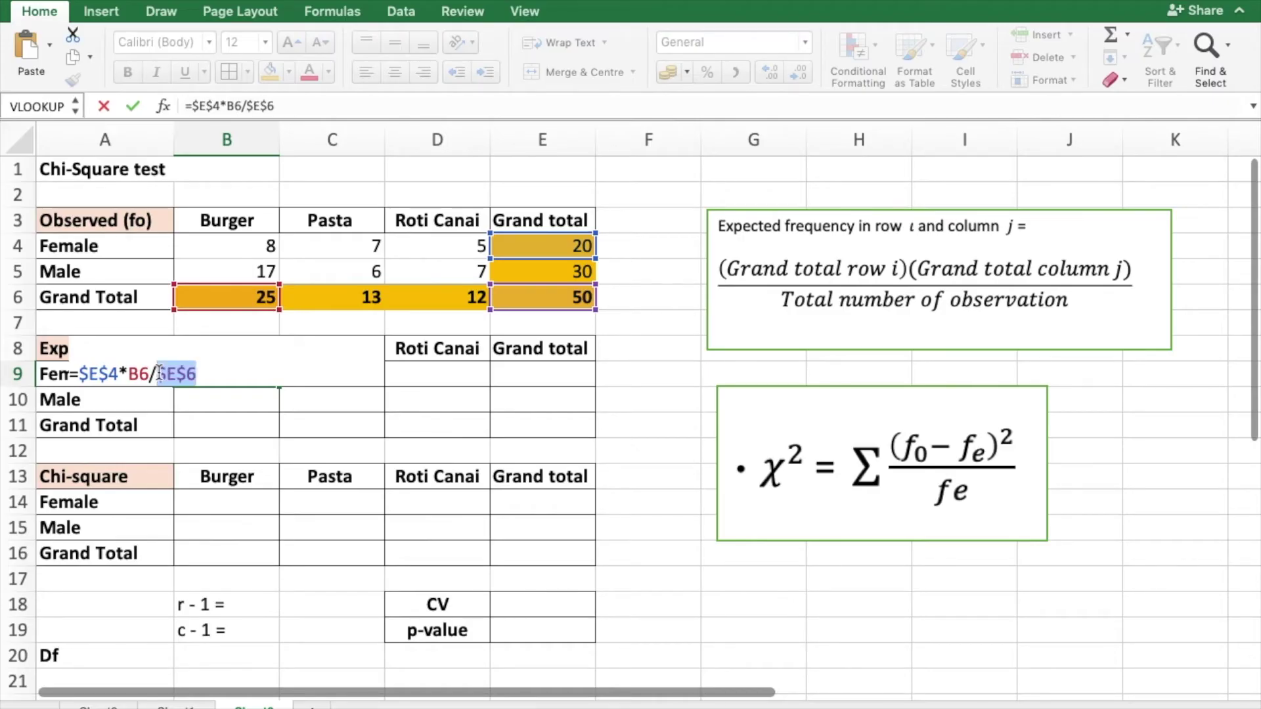
pyautogui.press('Return')
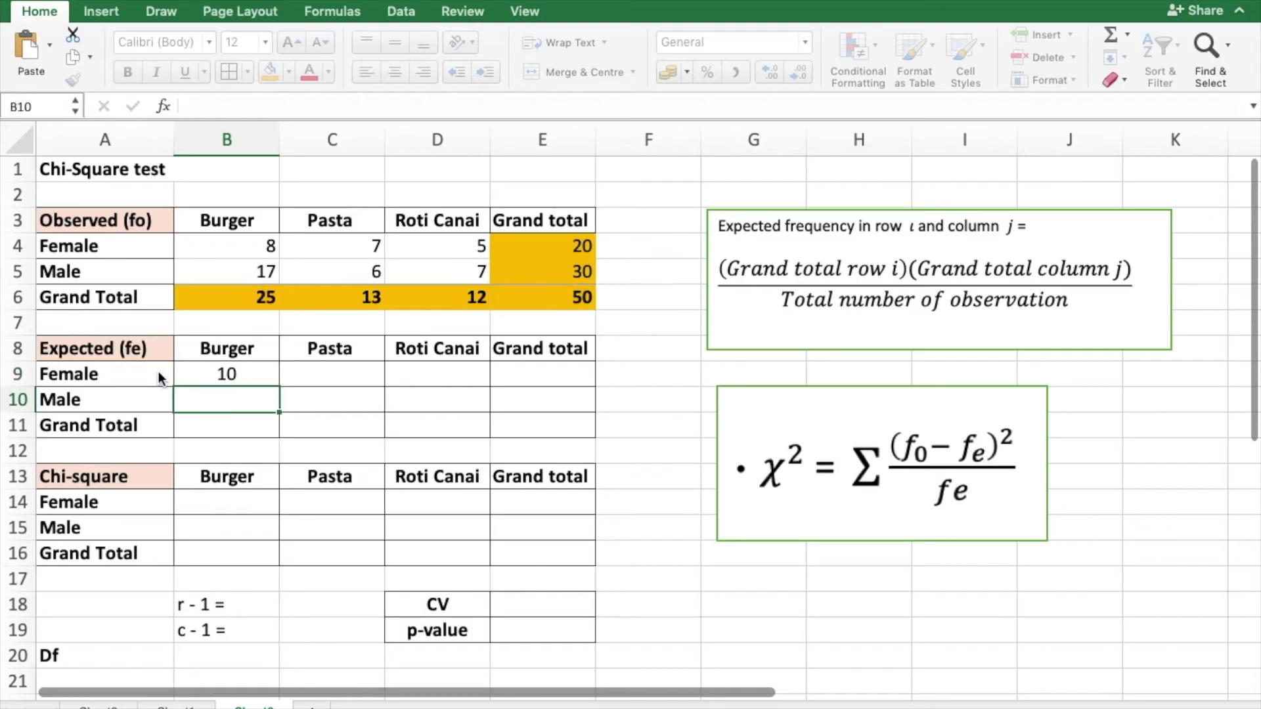
# Copy the formula in B9 across to C9:D9 and sum the expected Female row into E9
pyautogui.click(217, 374)
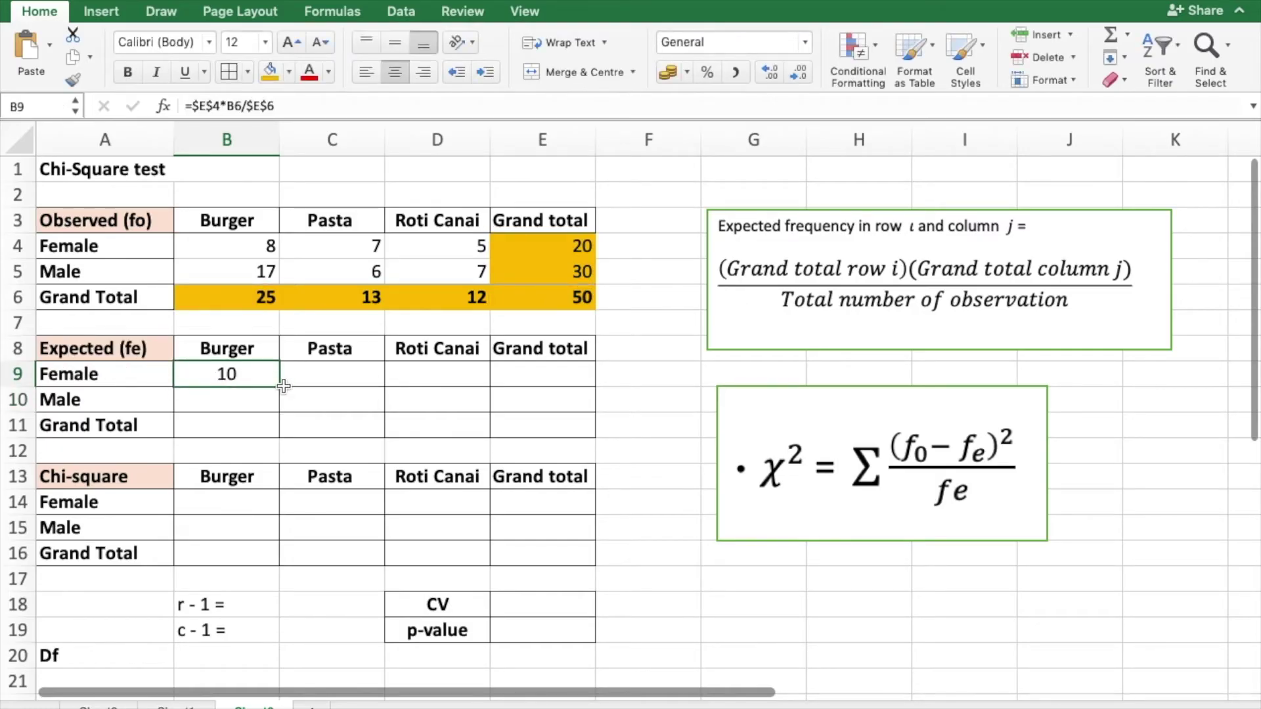
pyautogui.moveTo(280, 387); pyautogui.dragTo(446, 384)
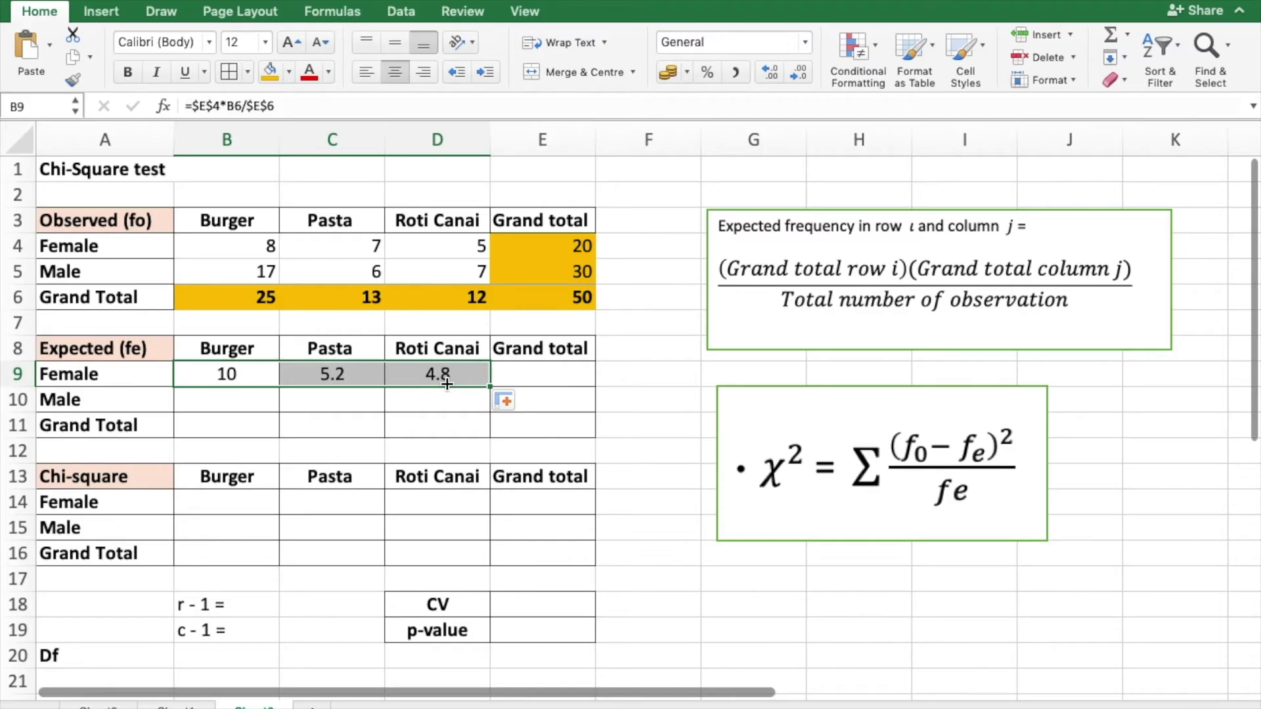
pyautogui.click(220, 373)
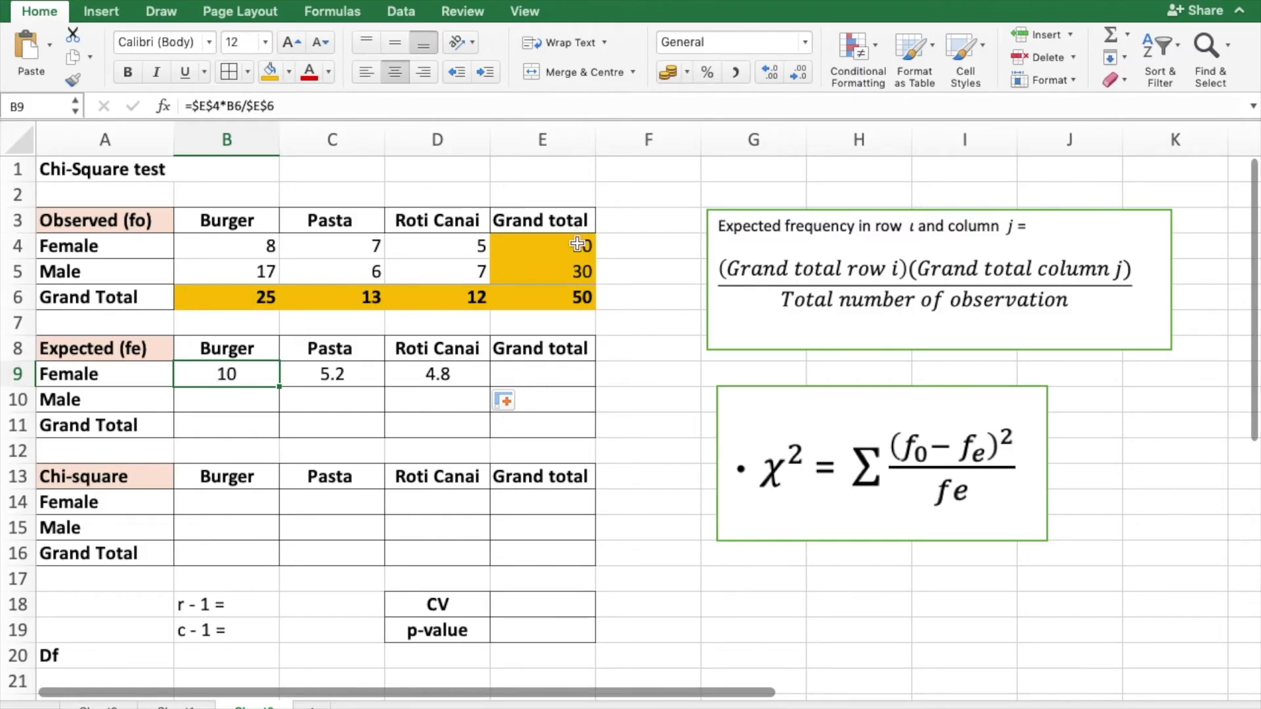
pyautogui.moveTo(190, 373); pyautogui.dragTo(534, 377)
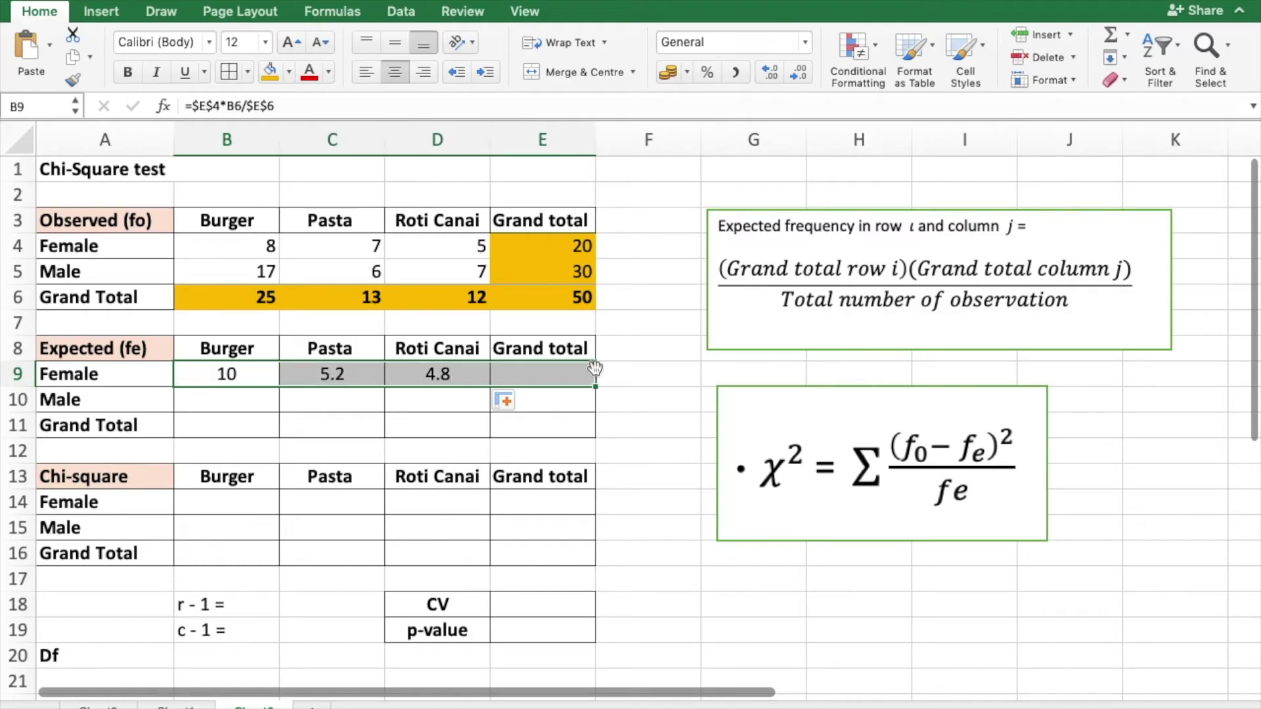
pyautogui.click(1111, 41)
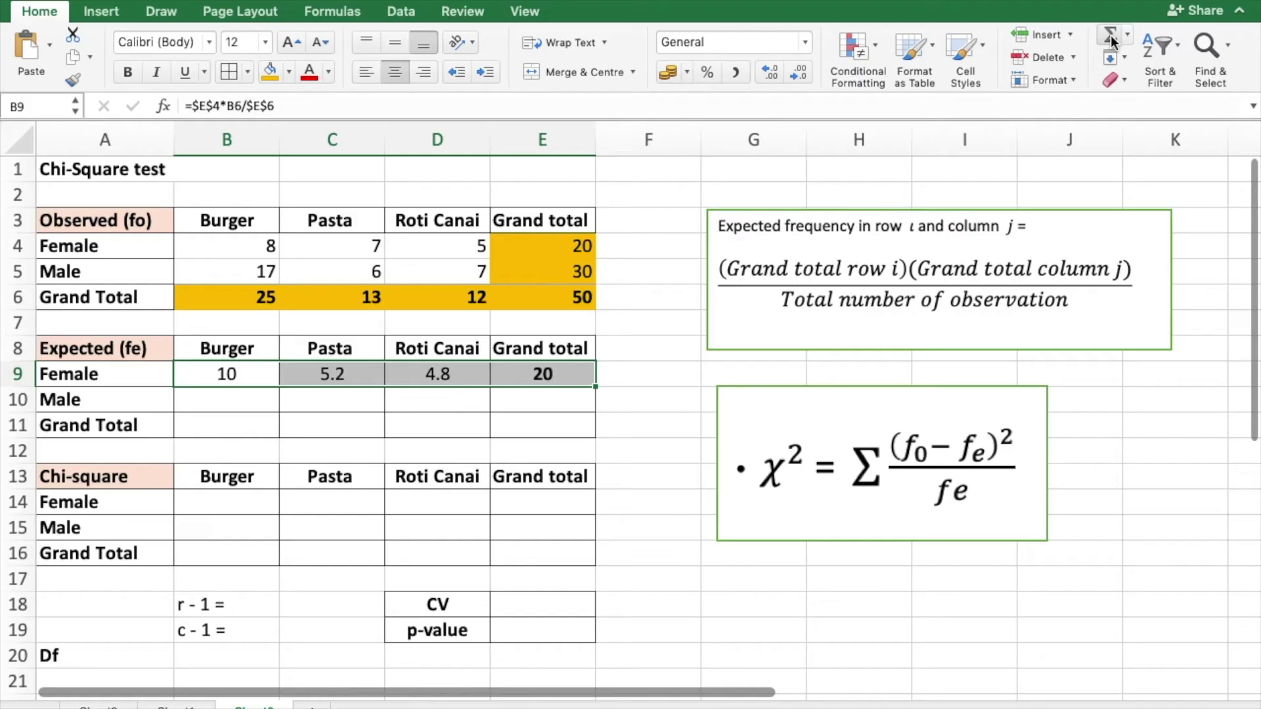
# Enter =$E$5*B6/$E$6 in B10 for the expected Male/Burger frequency, with absolute references to E5 and E6
pyautogui.doubleClick(227, 402)
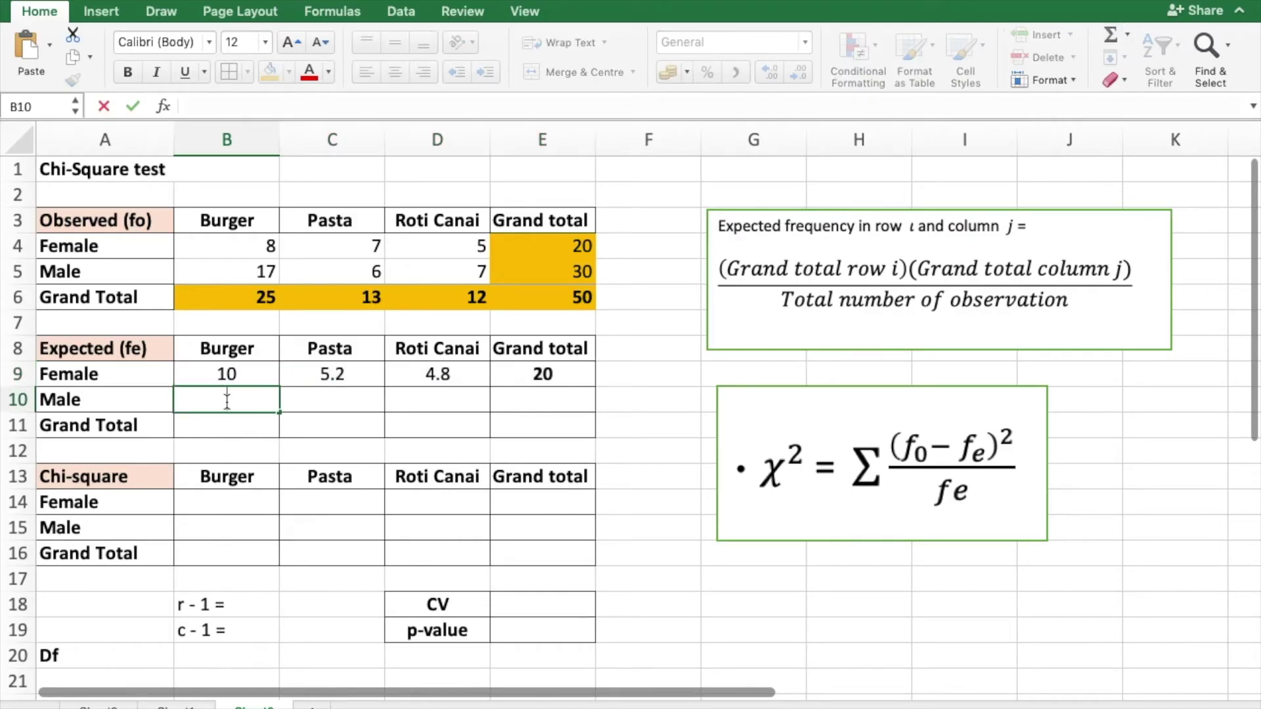
pyautogui.write('=')
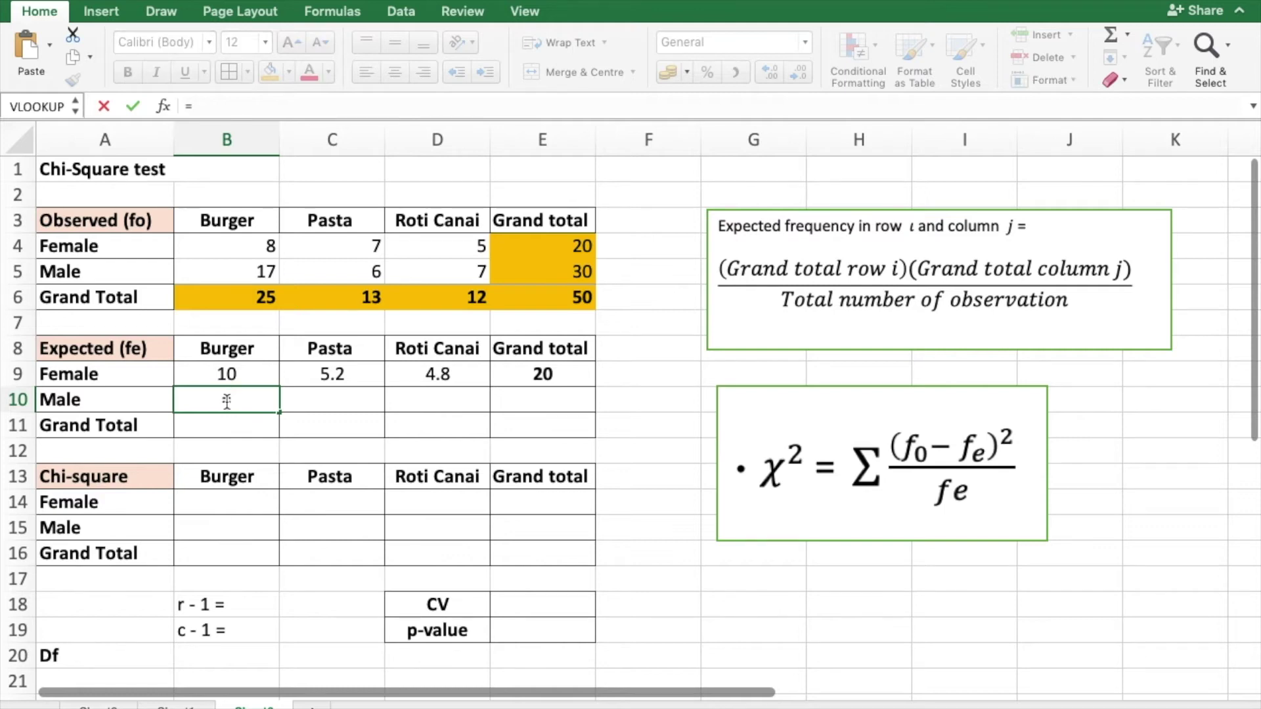
pyautogui.click(557, 275)
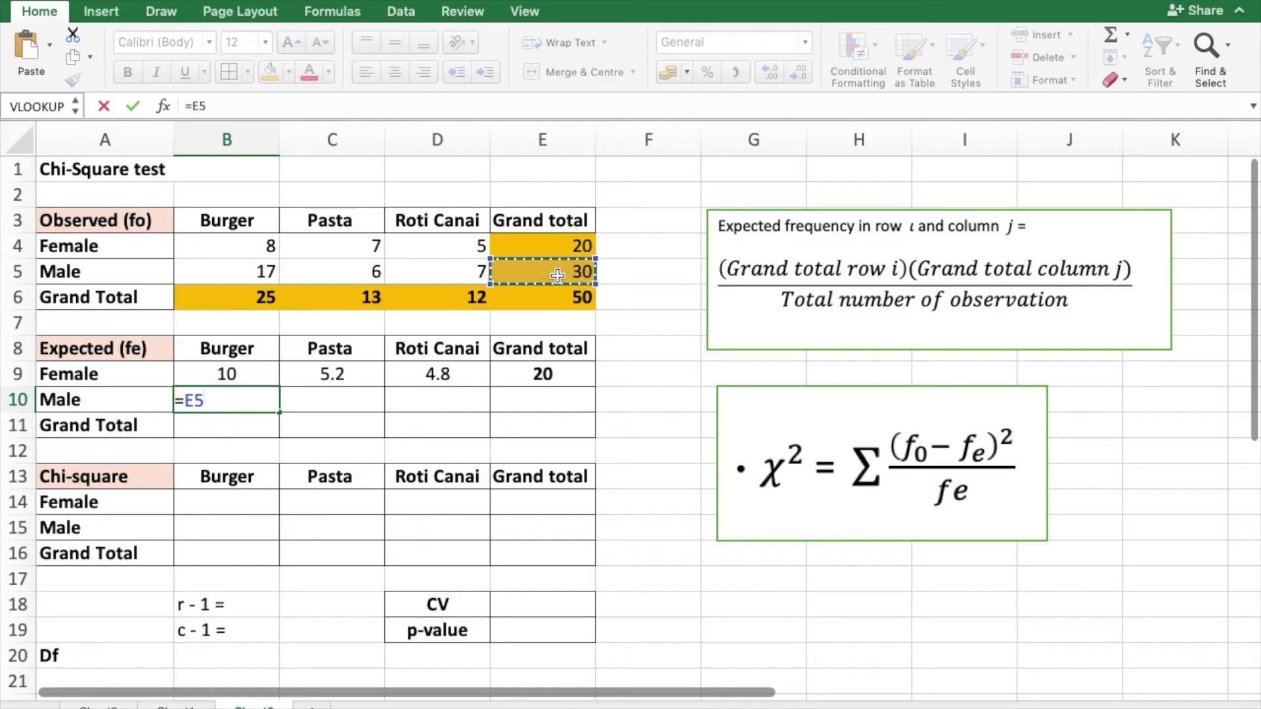
pyautogui.write('*')
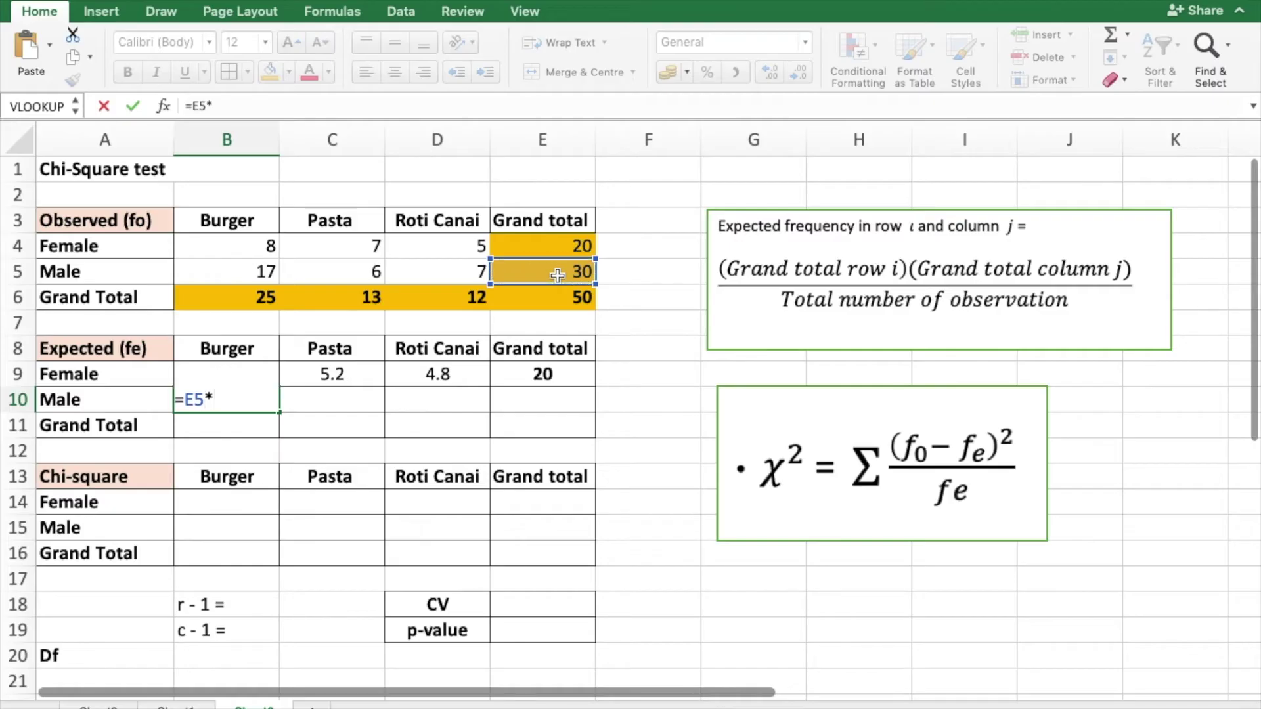
pyautogui.click(254, 300)
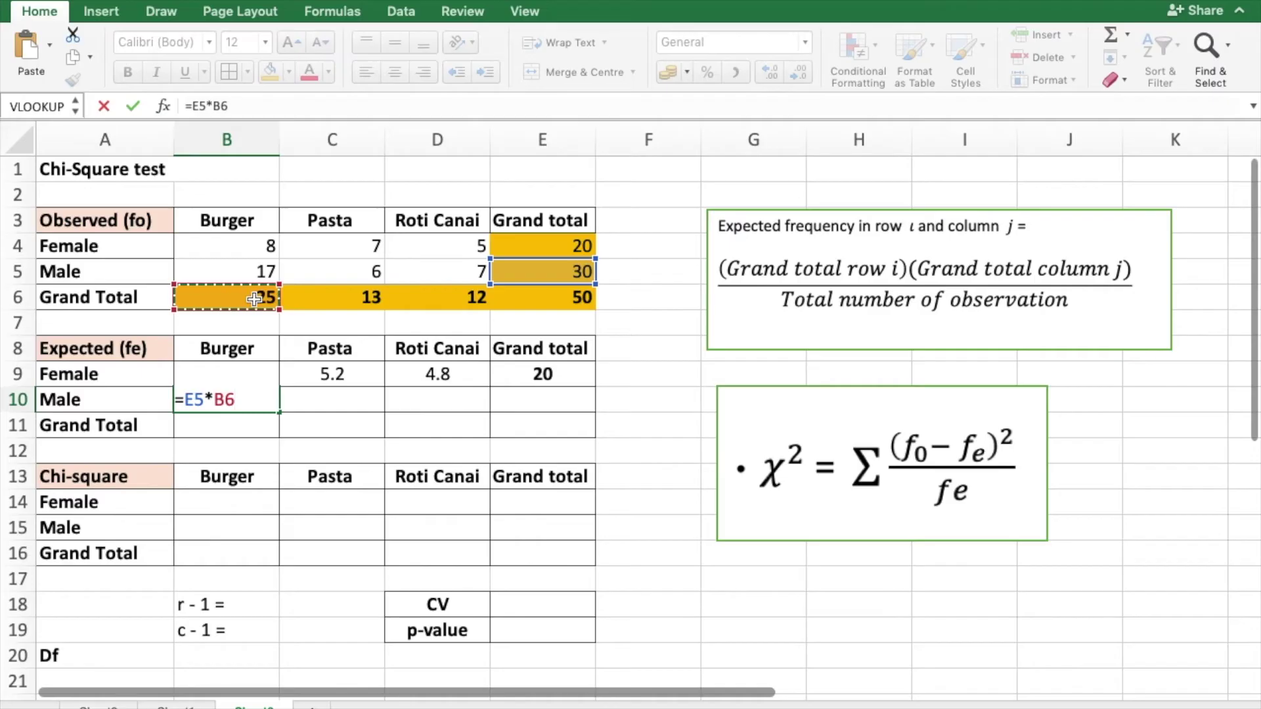
pyautogui.write('/')
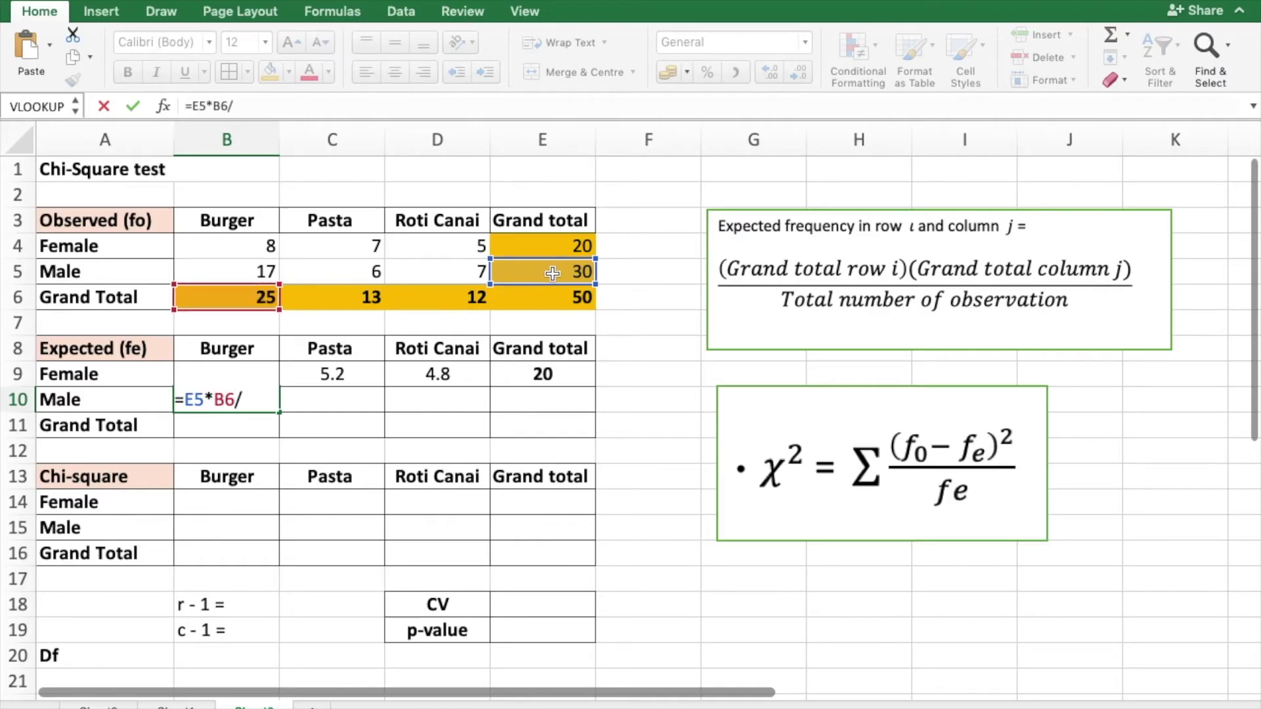
pyautogui.click(549, 303)
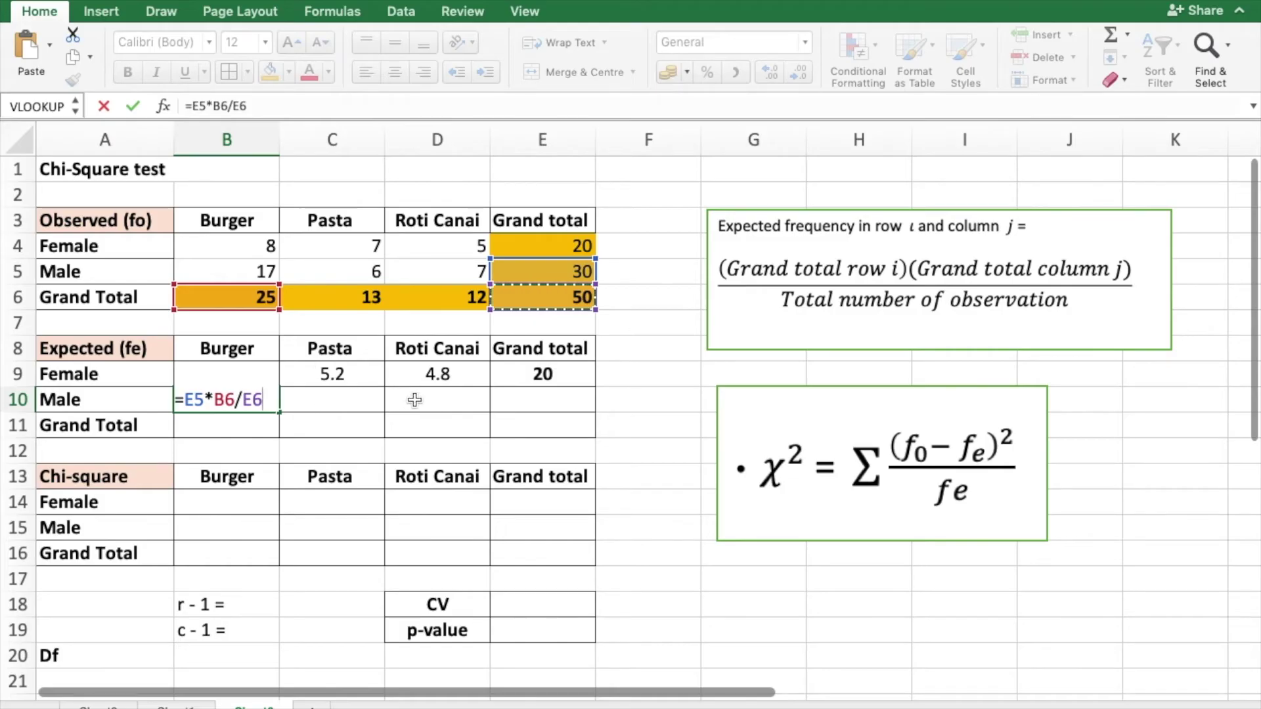
pyautogui.click(187, 397)
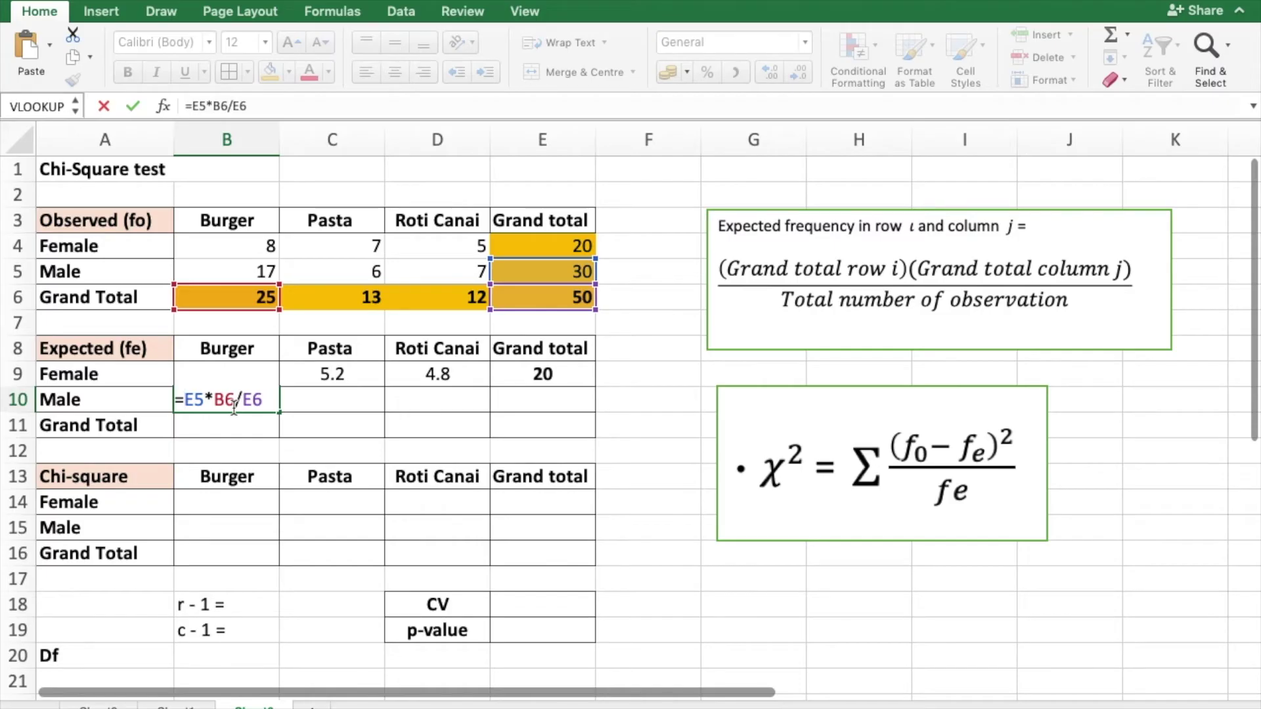
pyautogui.press('F4')
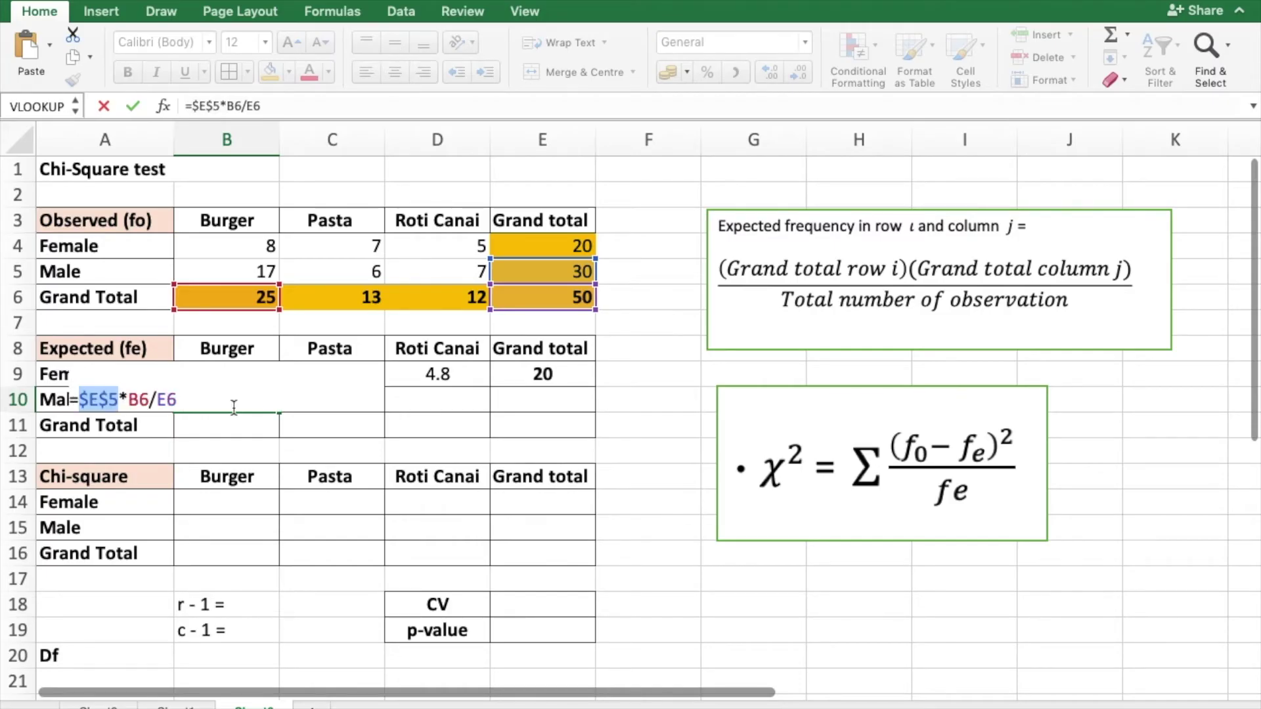
pyautogui.click(156, 398)
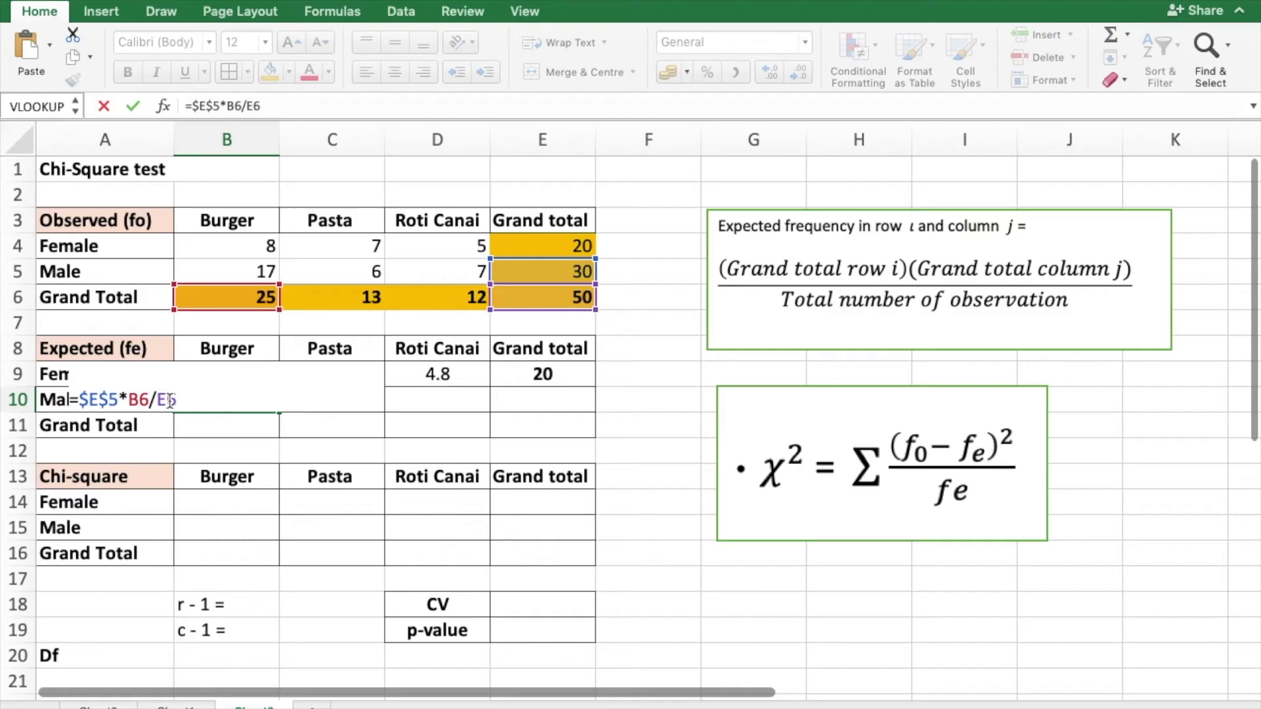
pyautogui.press('F4')
pyautogui.press('Return')
# Copy the formula in B10 across to C10:D10 and sum the expected Male row into E10
pyautogui.click(228, 391)
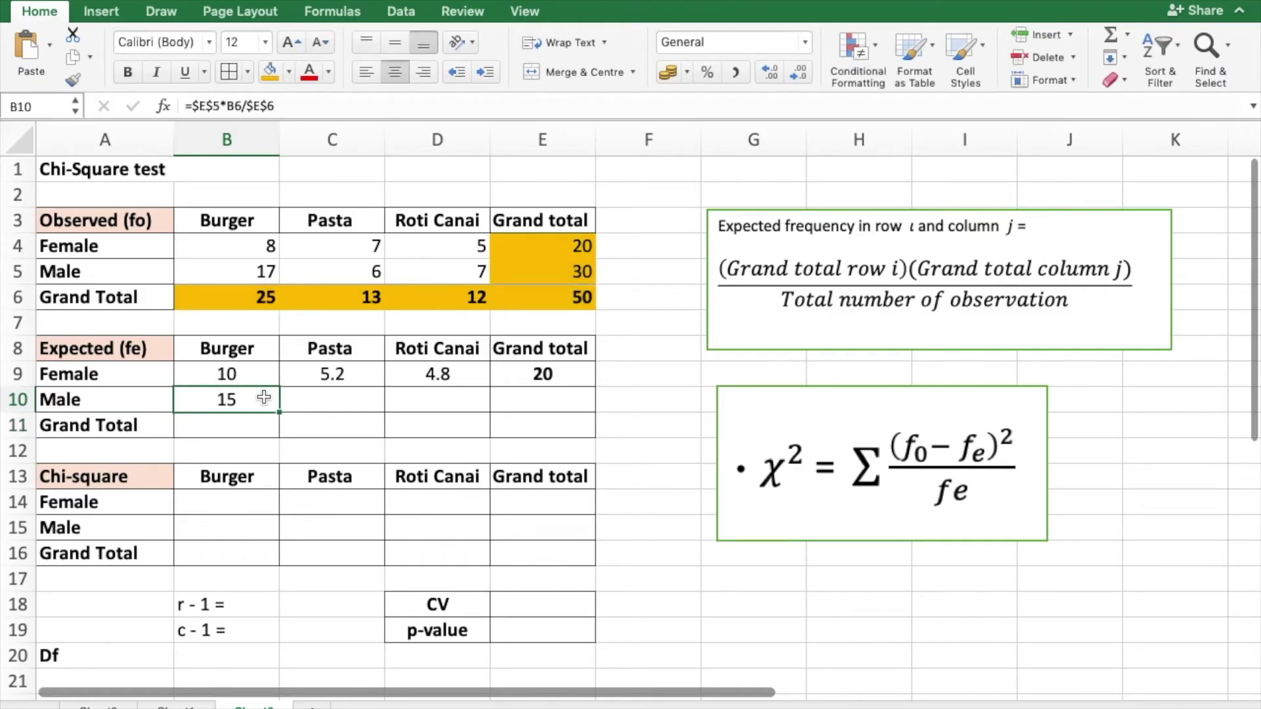
pyautogui.moveTo(279, 411); pyautogui.dragTo(453, 404)
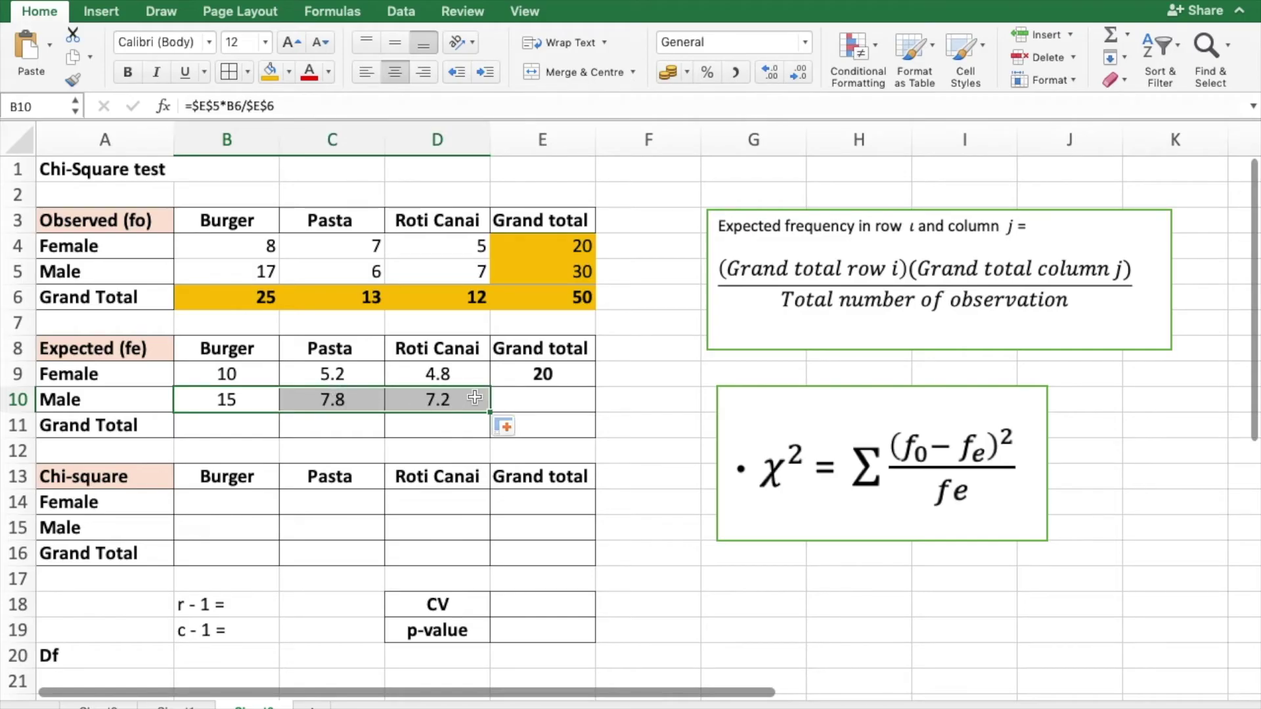
pyautogui.doubleClick(514, 398)
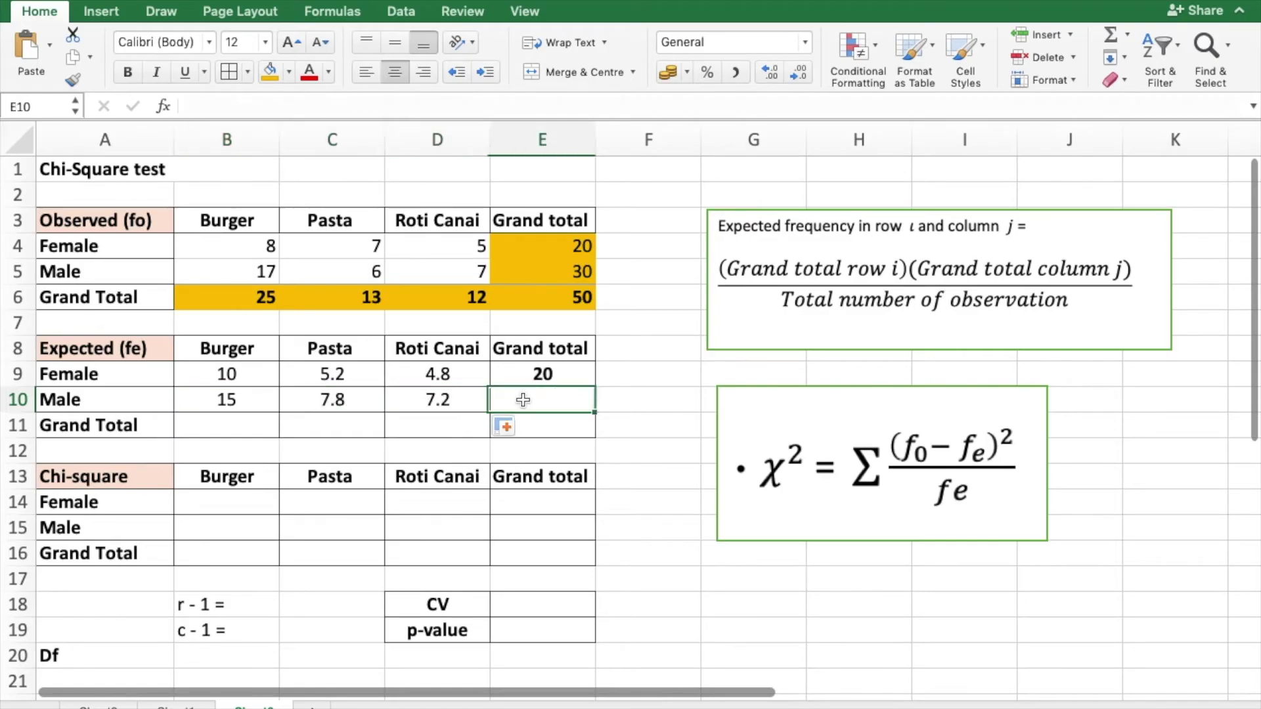
pyautogui.moveTo(221, 398); pyautogui.dragTo(544, 401)
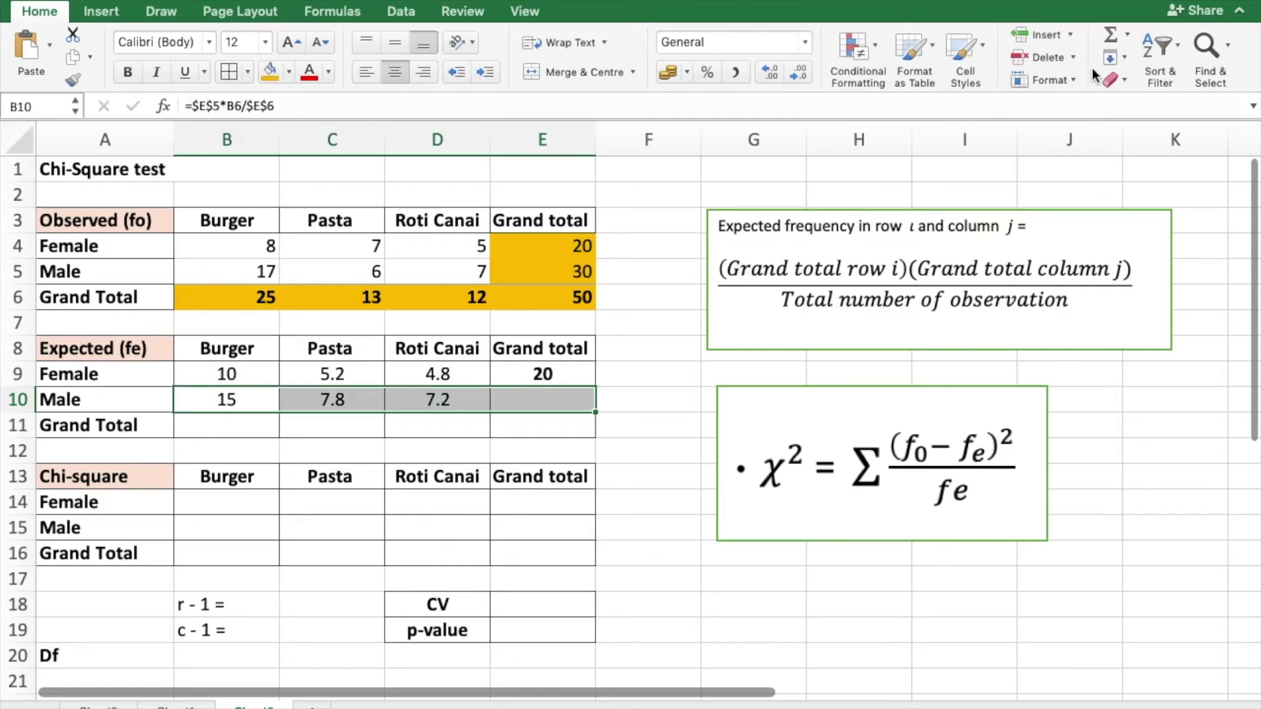
pyautogui.click(1109, 33)
# Sum B9:B10 into B11 and copy that total across to C11:E11 in the Expected (fe) table
pyautogui.moveTo(240, 379); pyautogui.dragTo(241, 427)
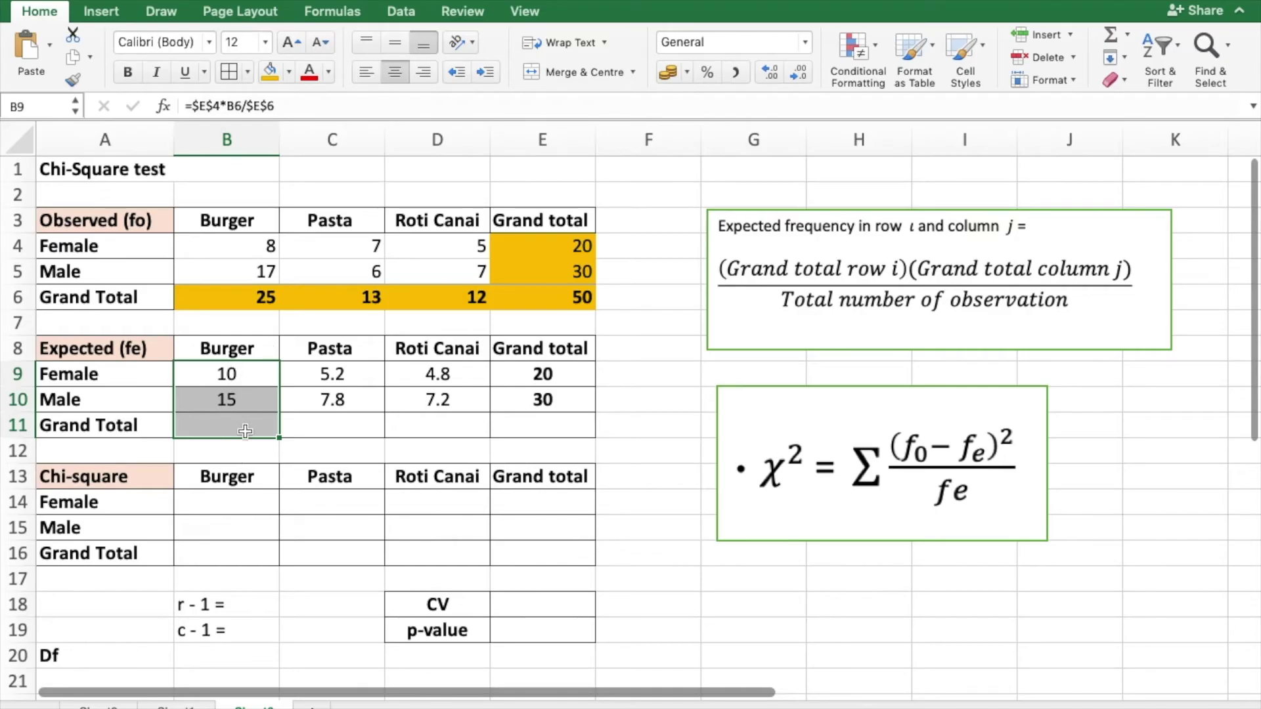
pyautogui.click(1115, 36)
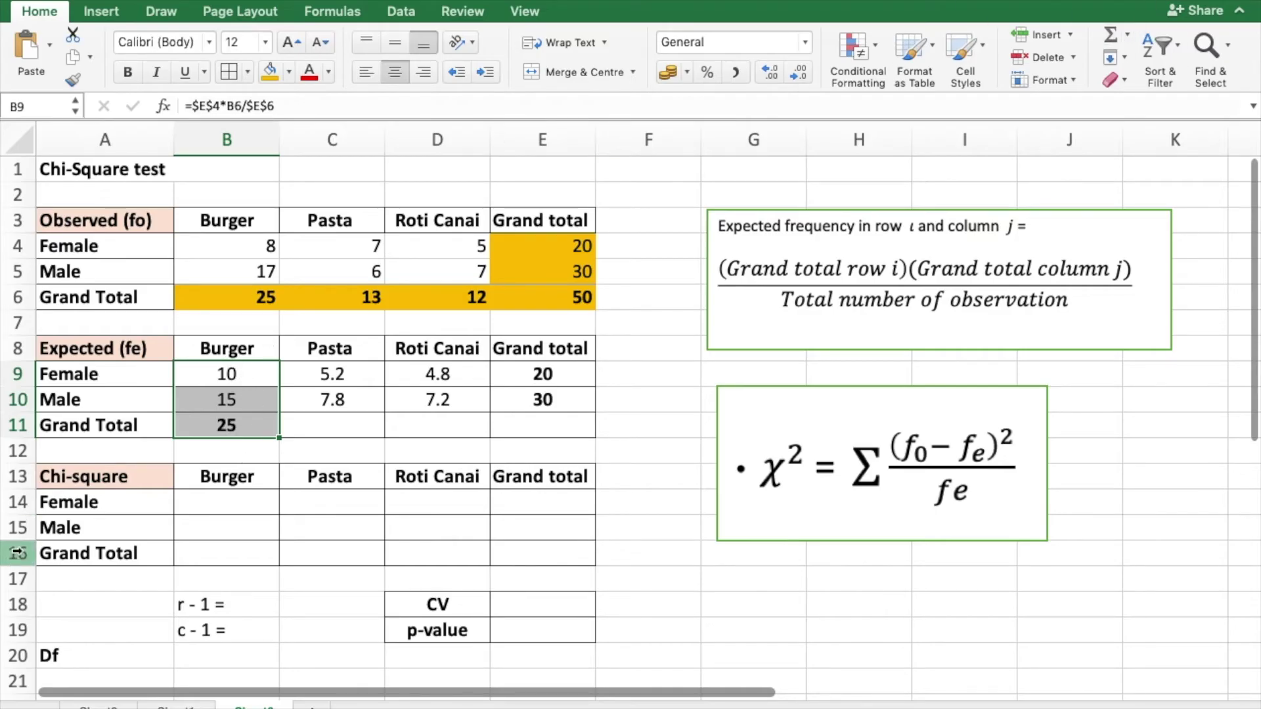
pyautogui.click(261, 423)
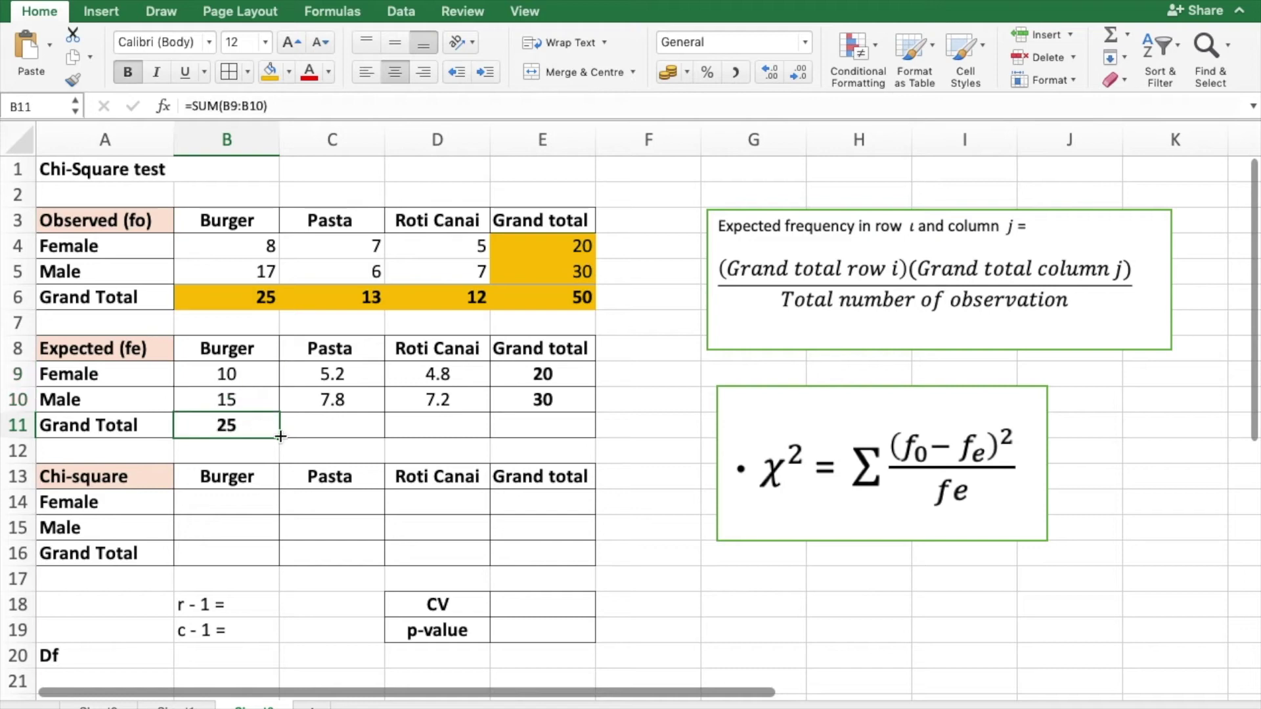
pyautogui.moveTo(276, 429); pyautogui.dragTo(564, 430)
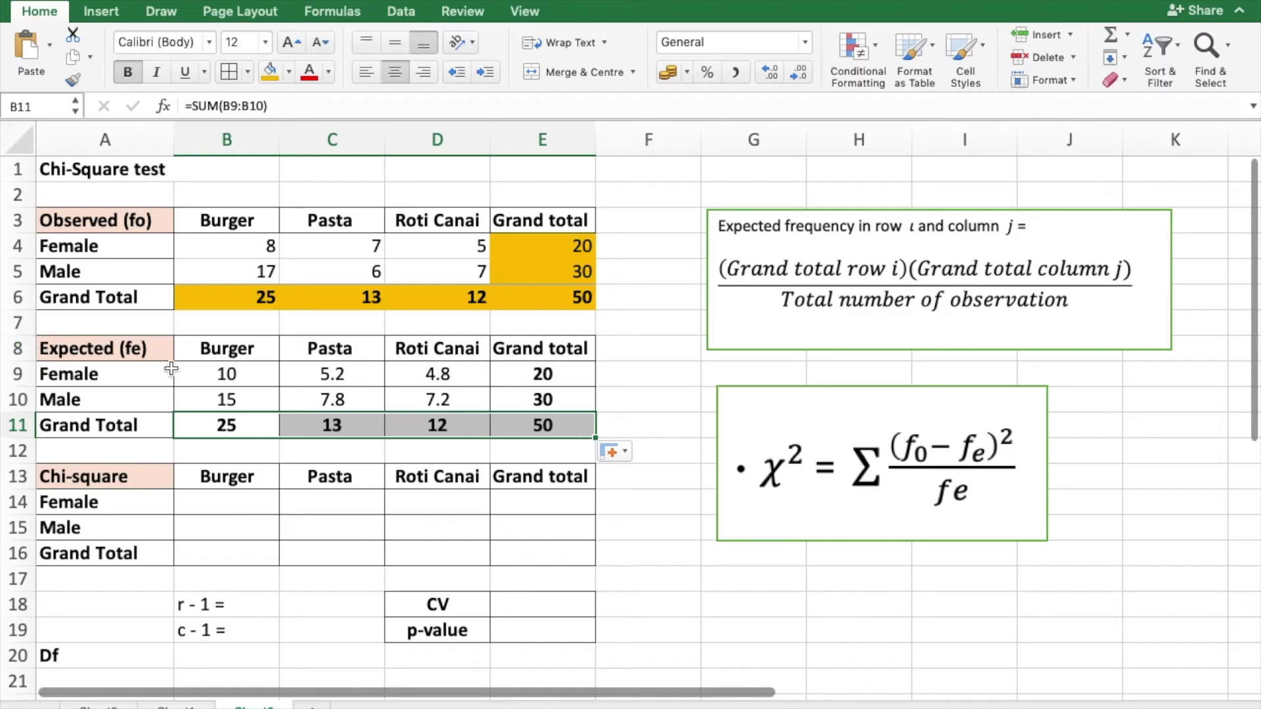
pyautogui.click(642, 372)
# Enter =POWER((B4-B9),2)/B9 in B14 as the Female/Burger chi-square value and clear the cell again
pyautogui.doubleClick(221, 503)
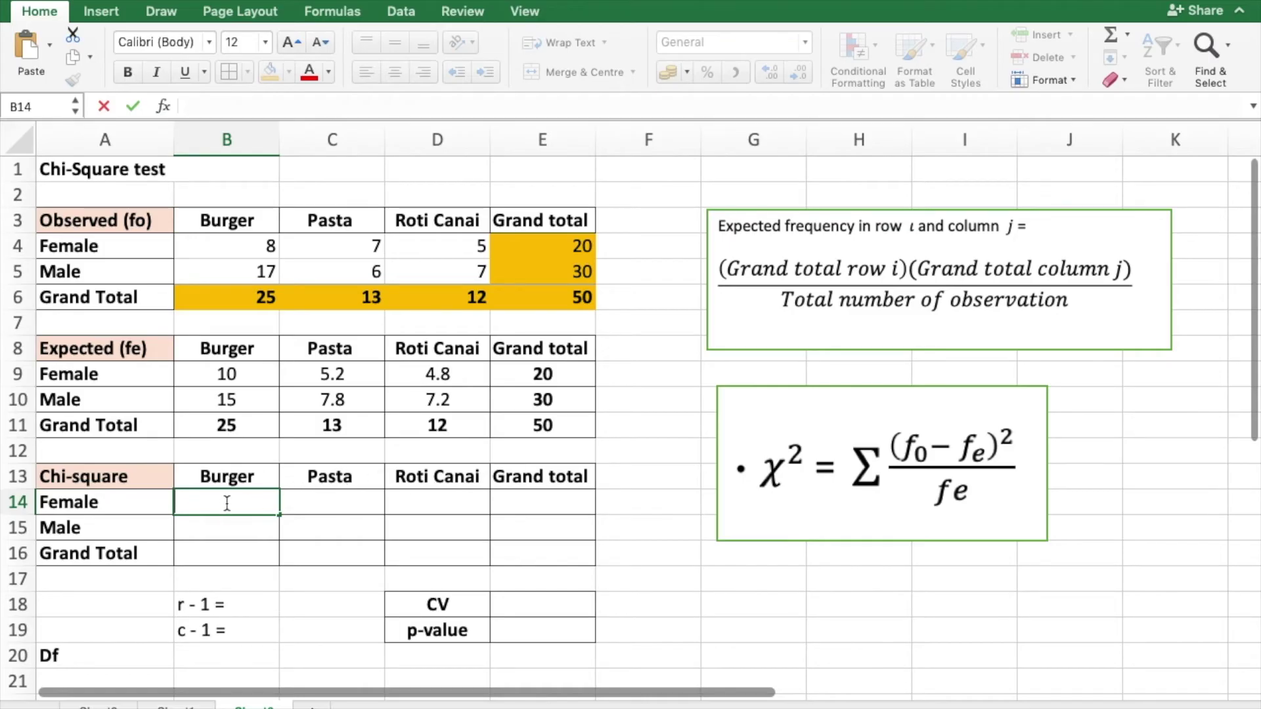
pyautogui.write('=')
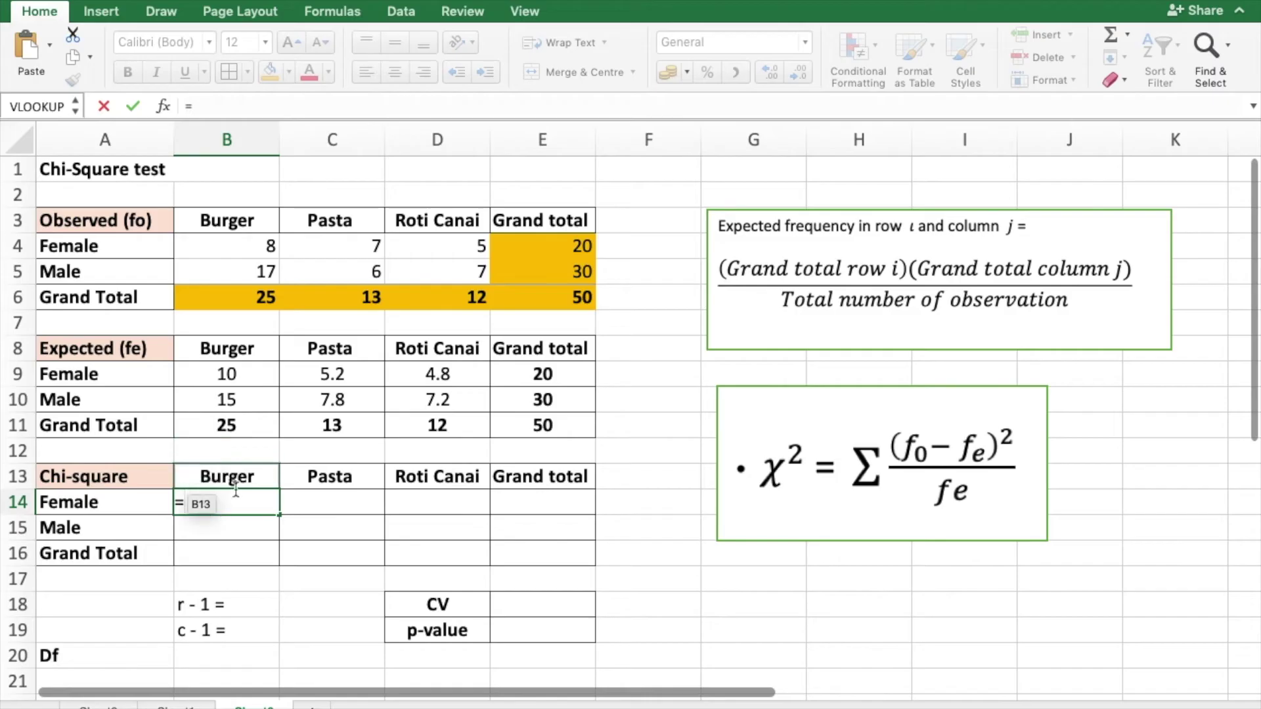
pyautogui.write('POW')
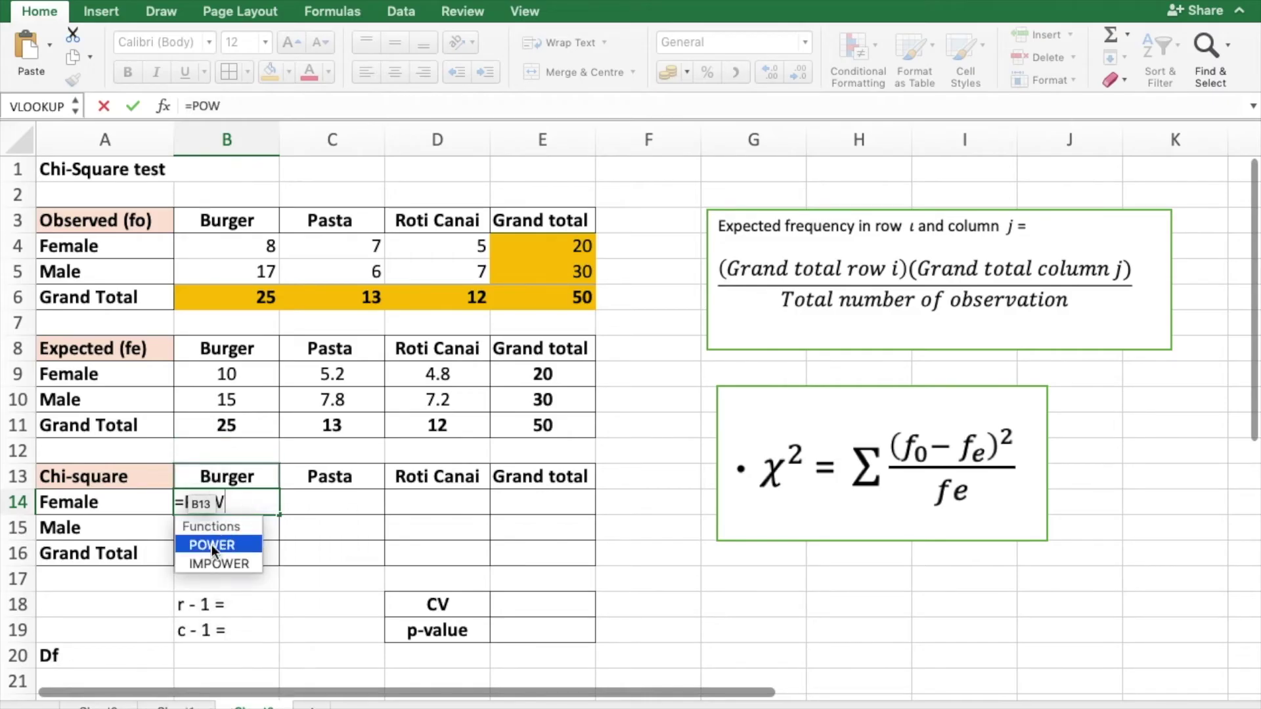
pyautogui.doubleClick(212, 545)
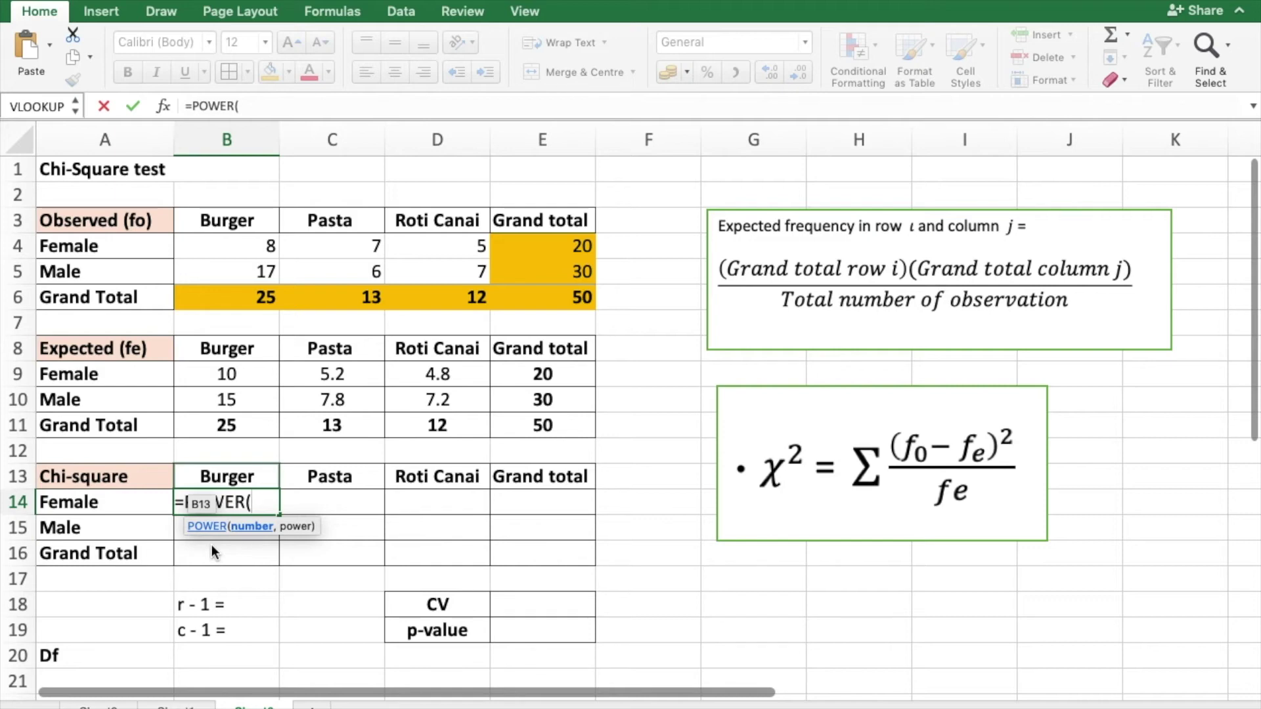
pyautogui.click(258, 246)
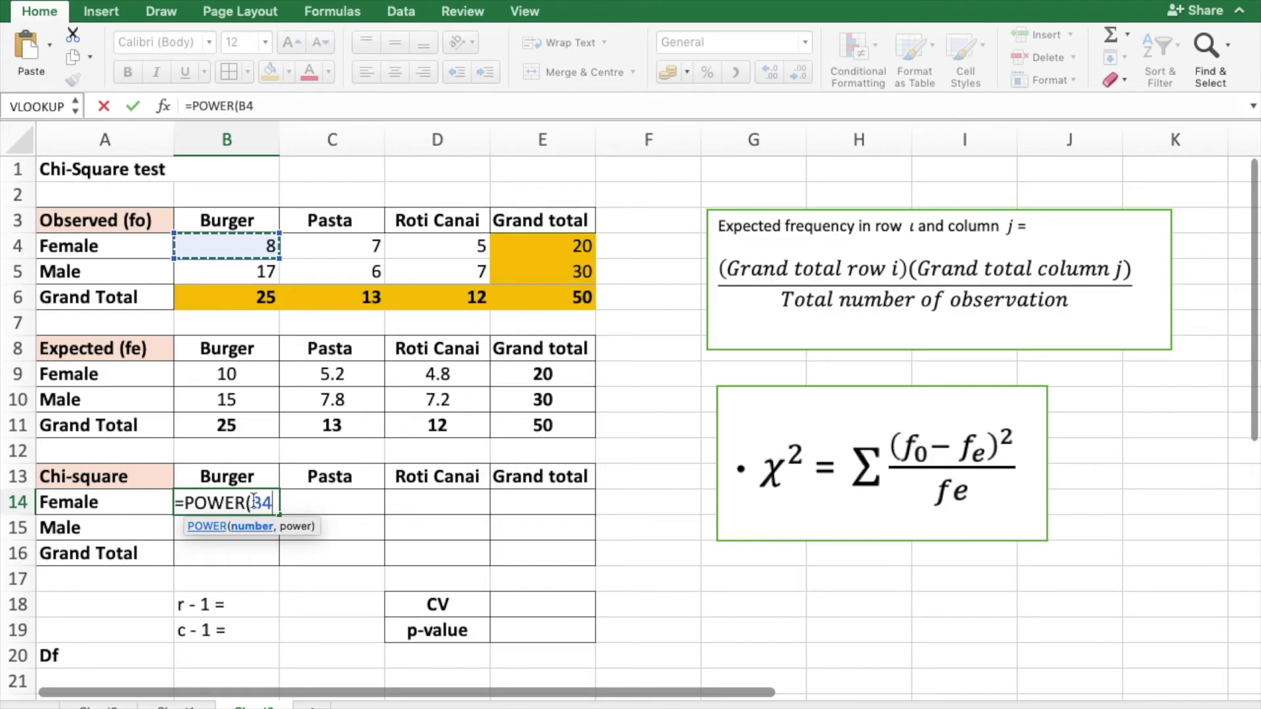
pyautogui.click(253, 501)
pyautogui.write('(')
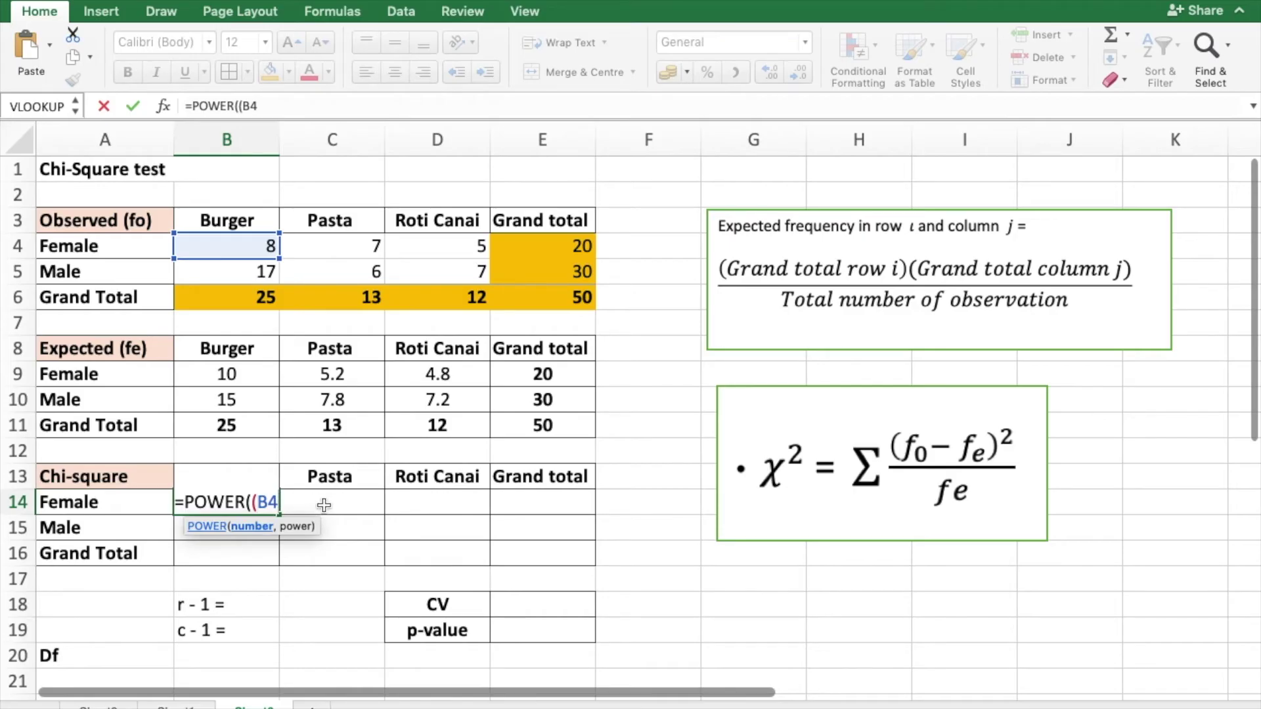
pyautogui.write('-')
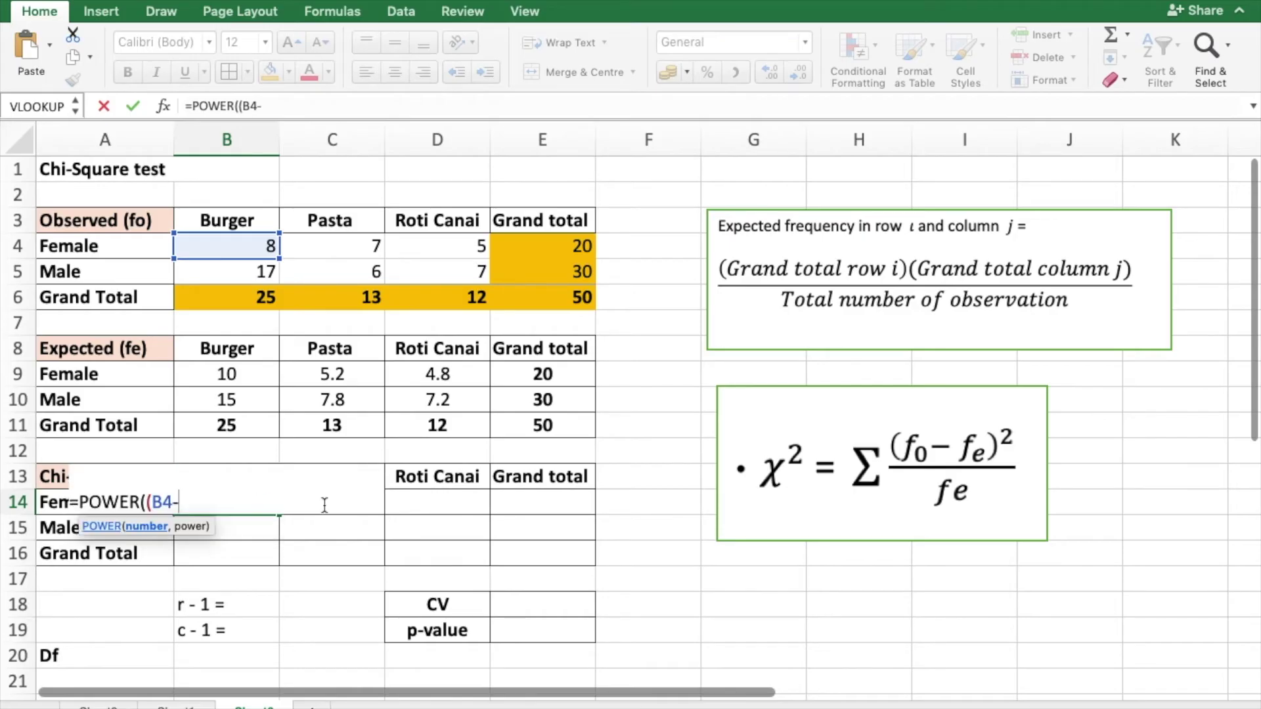
pyautogui.click(245, 375)
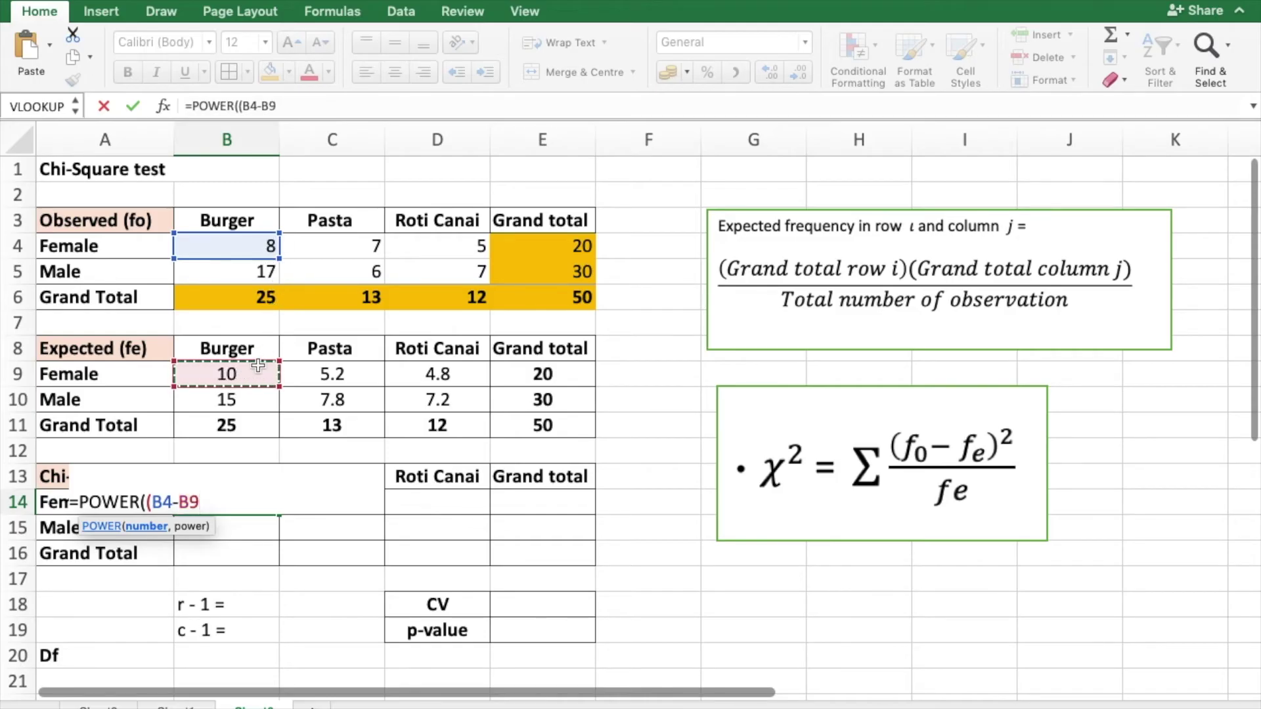
pyautogui.write(')')
pyautogui.write('.')
pyautogui.press('BackSpace')
pyautogui.write(',')
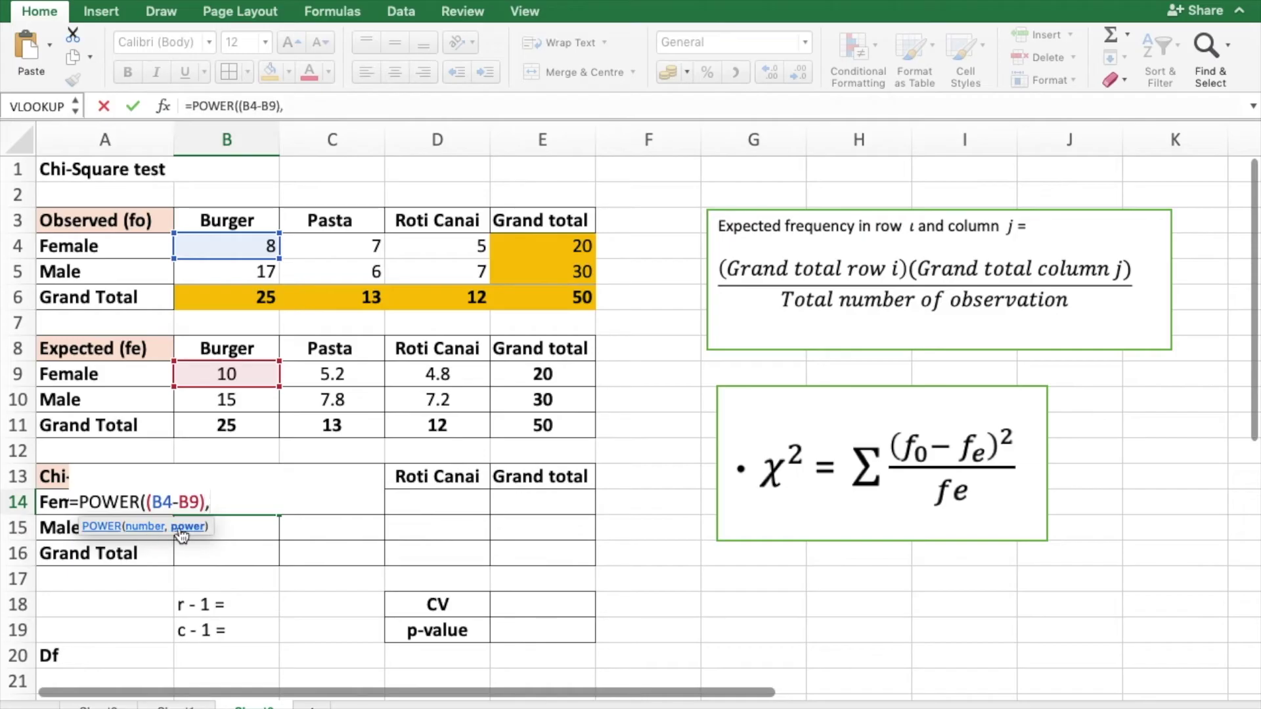
pyautogui.write('2)')
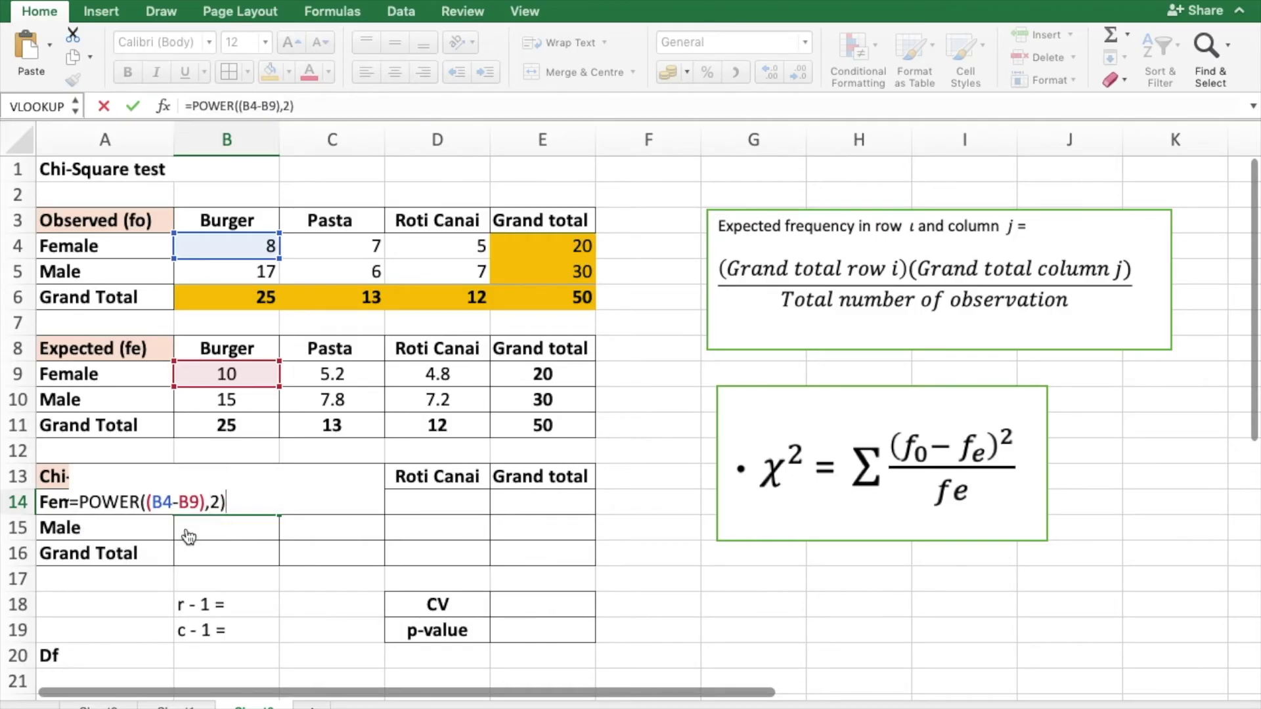
pyautogui.write('/')
pyautogui.click(252, 370)
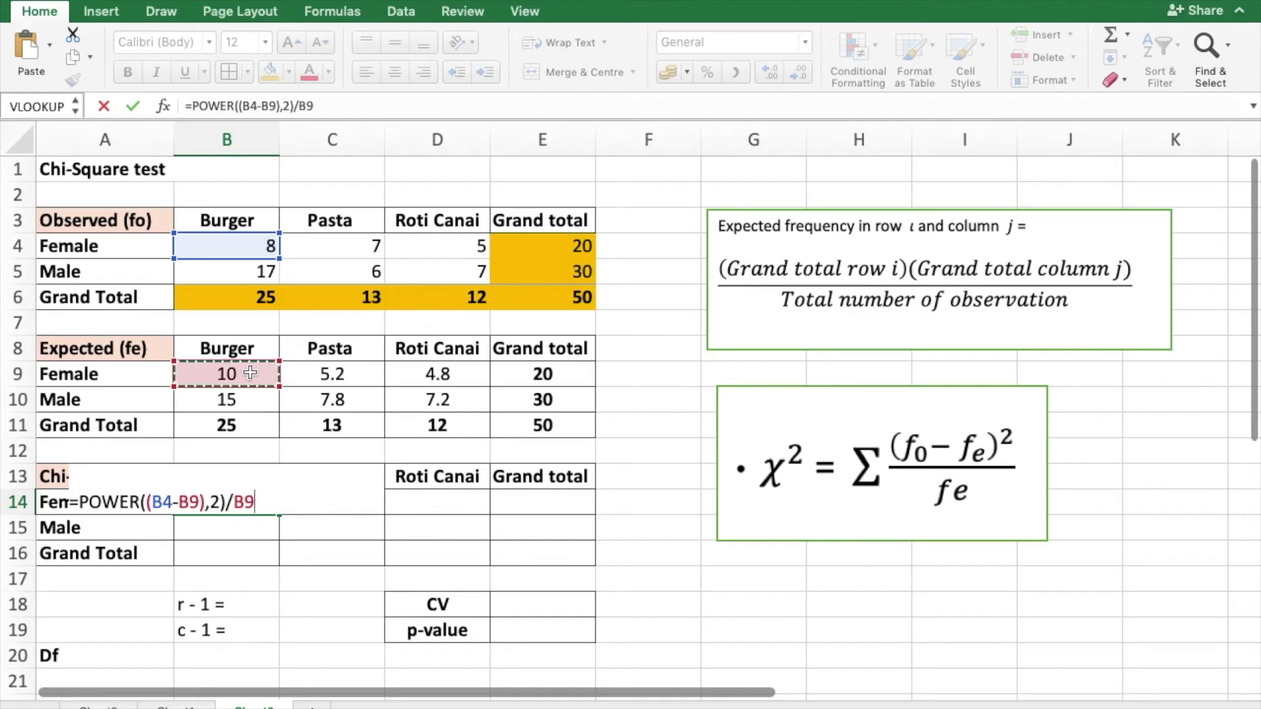
pyautogui.press('Return')
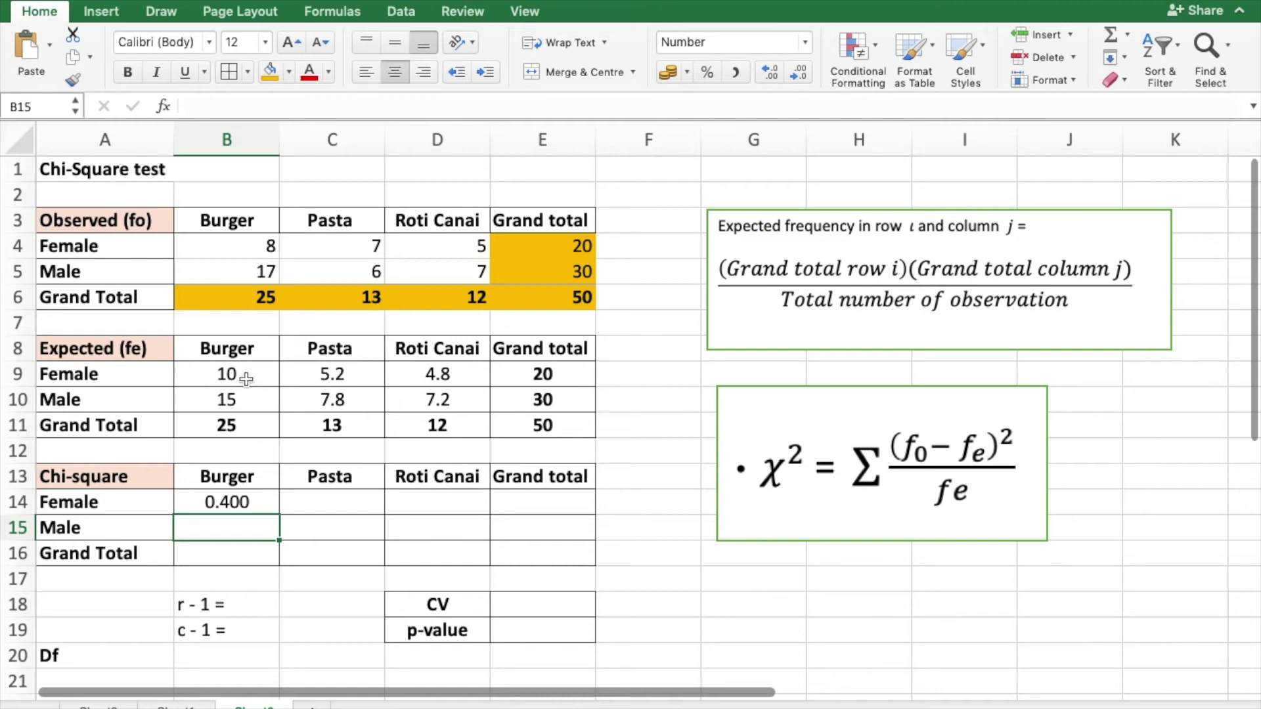
pyautogui.click(259, 503)
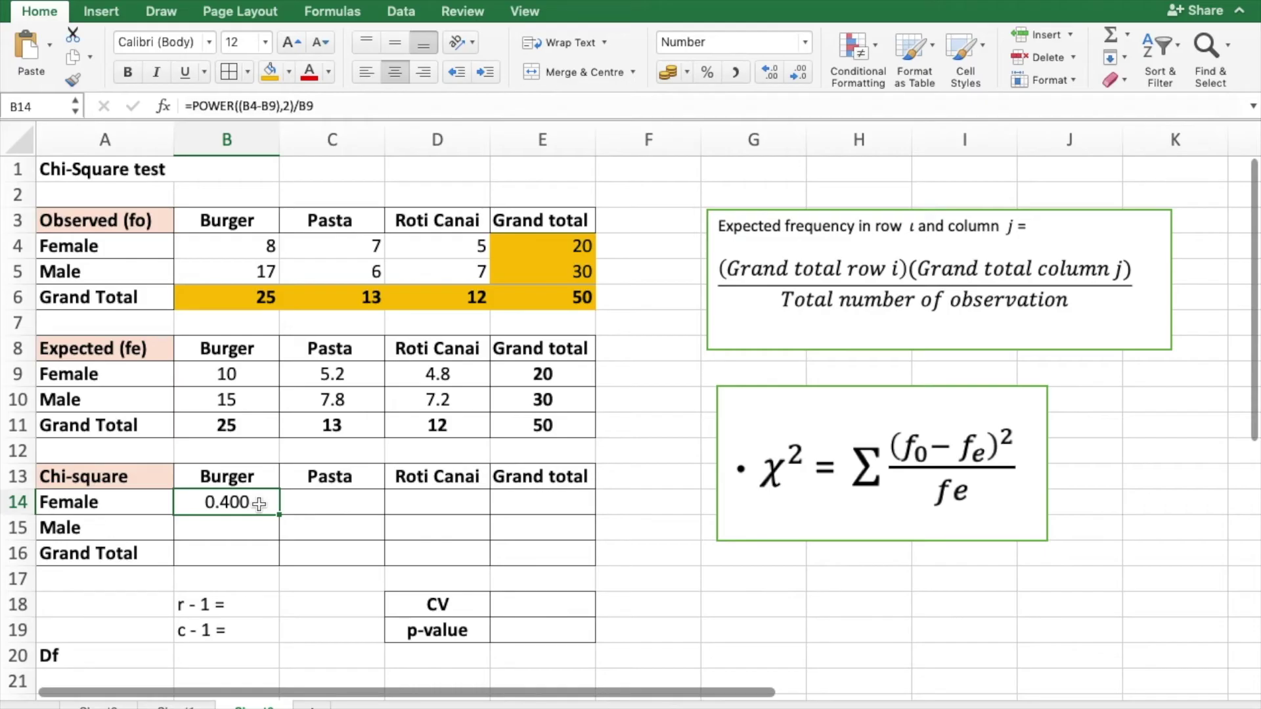
pyautogui.press('Delete')
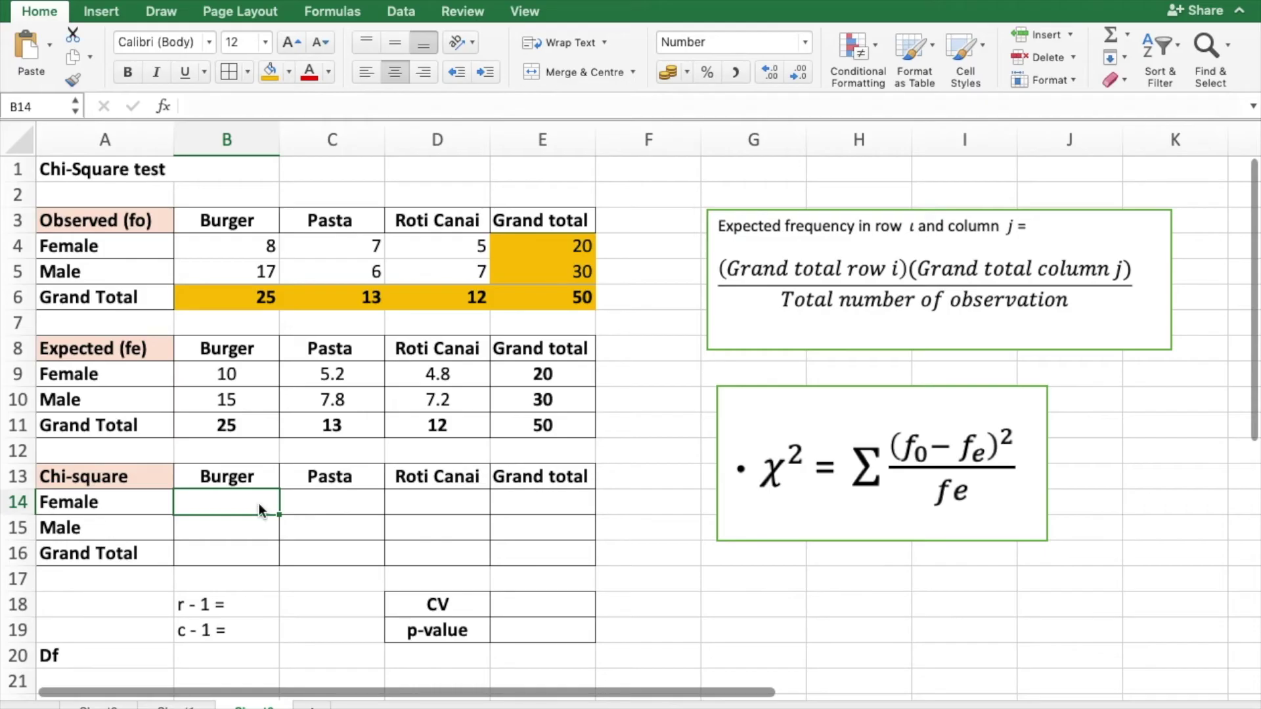
# Enter =POWER((B4-B9),2)/B9 in B14 for the Female/Burger cell of the Chi-square table
pyautogui.doubleClick(247, 497)
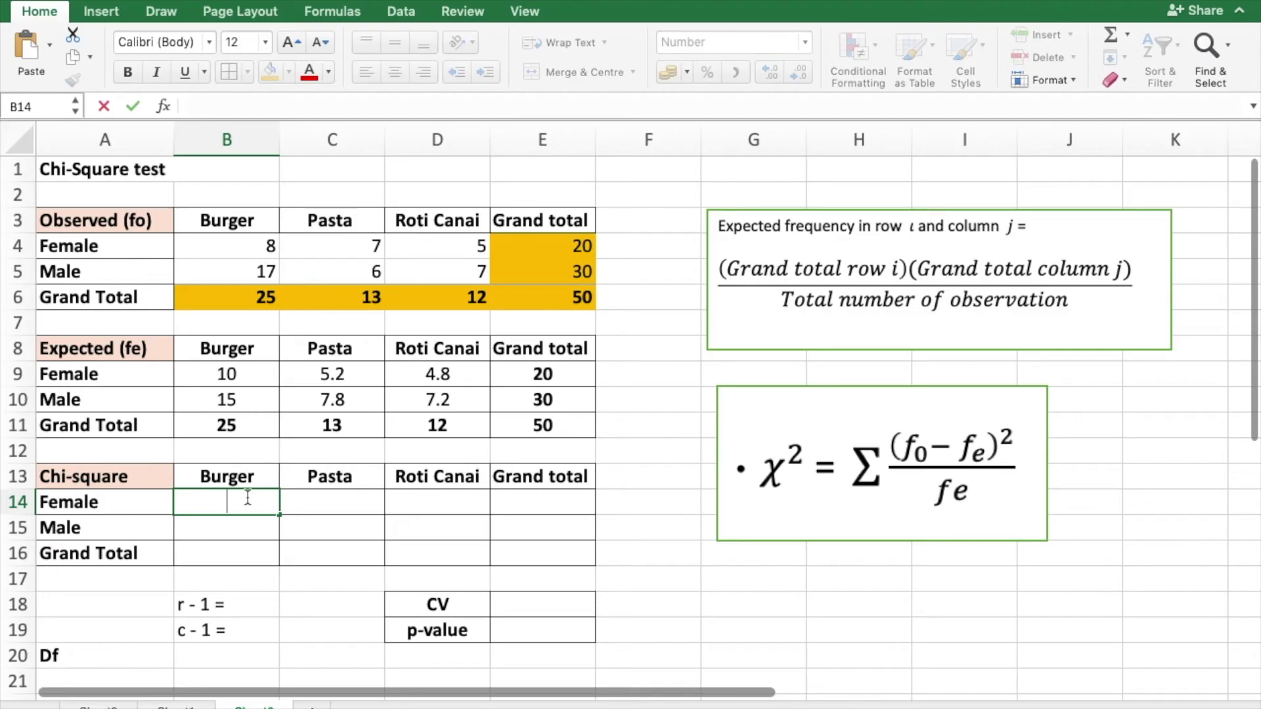
pyautogui.write('=')
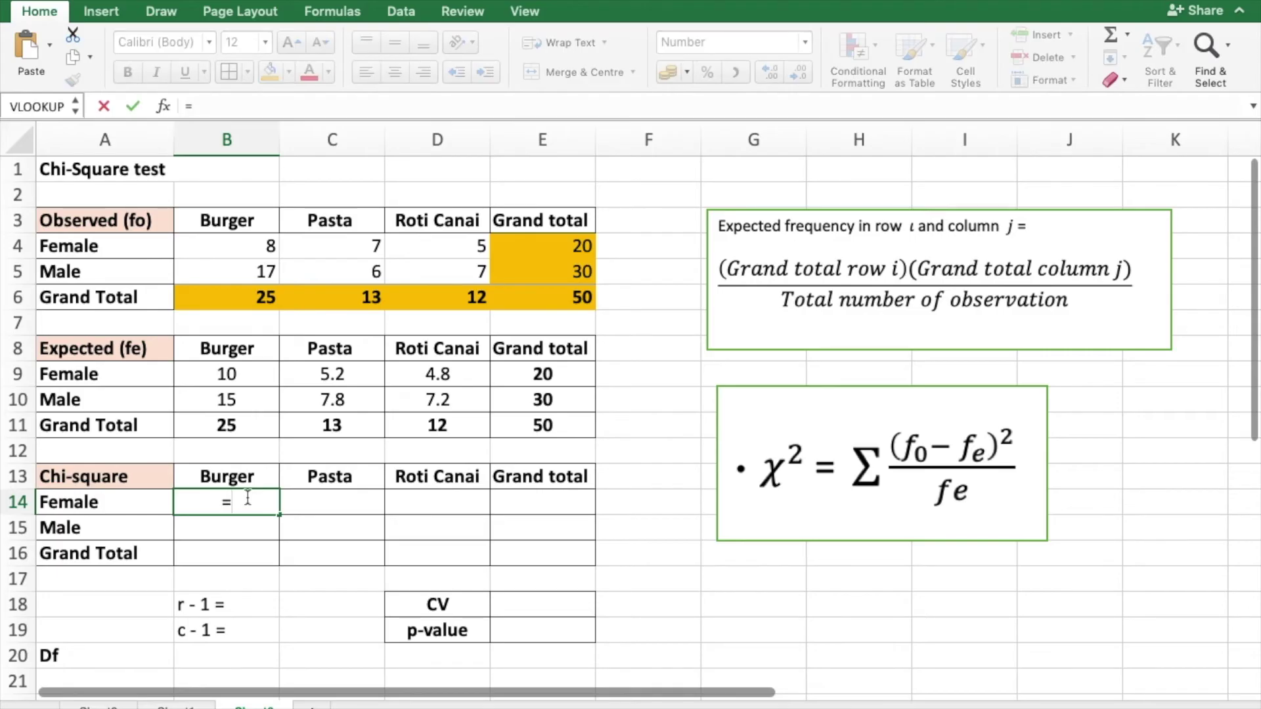
pyautogui.write('Power')
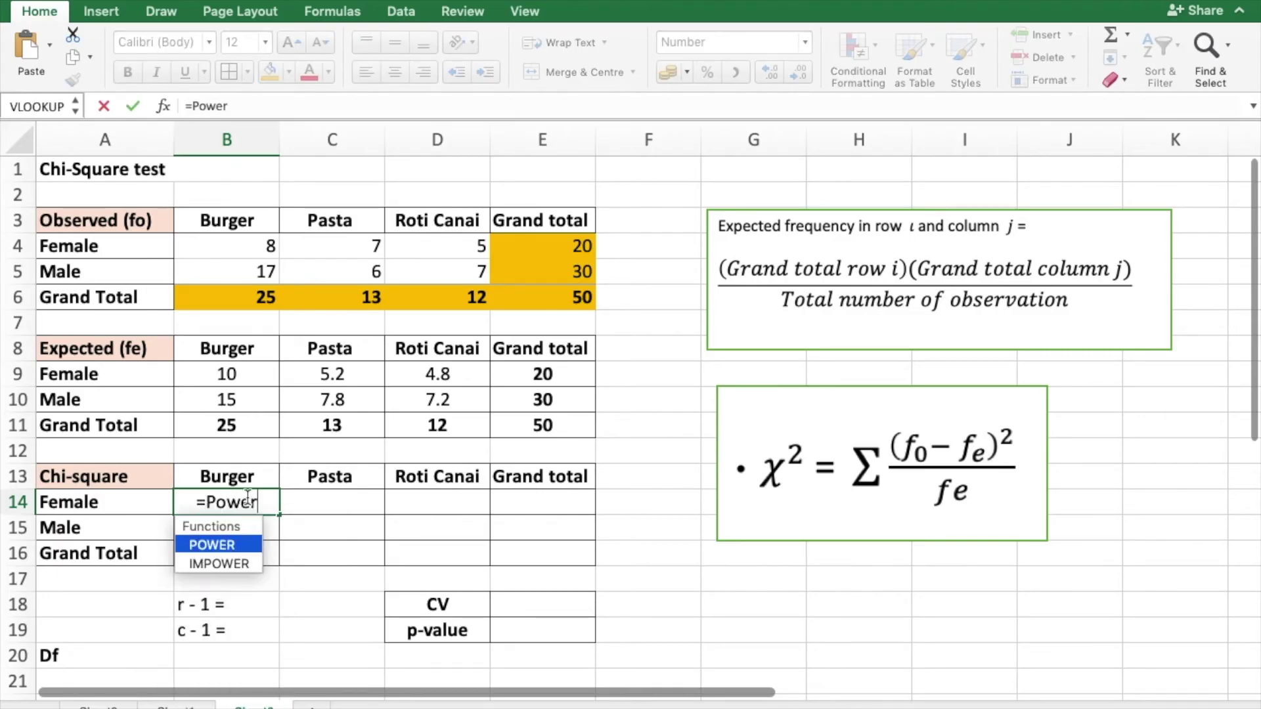
pyautogui.write('(')
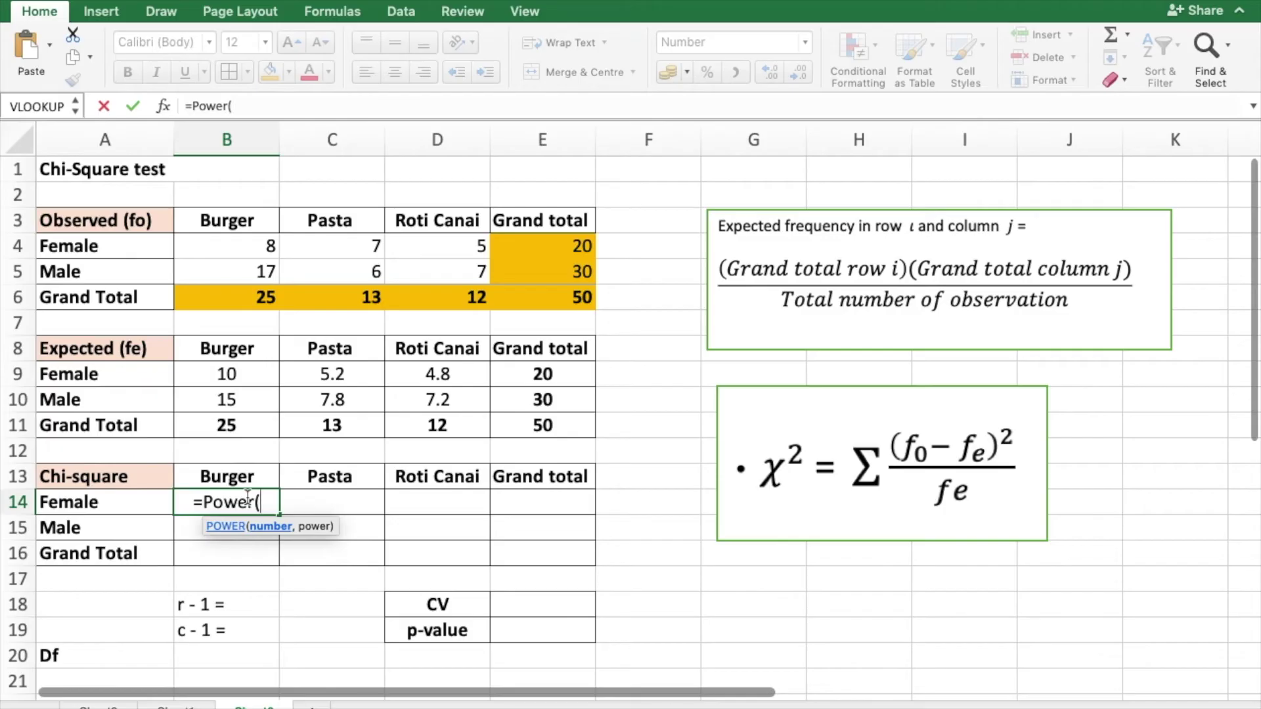
pyautogui.write('(')
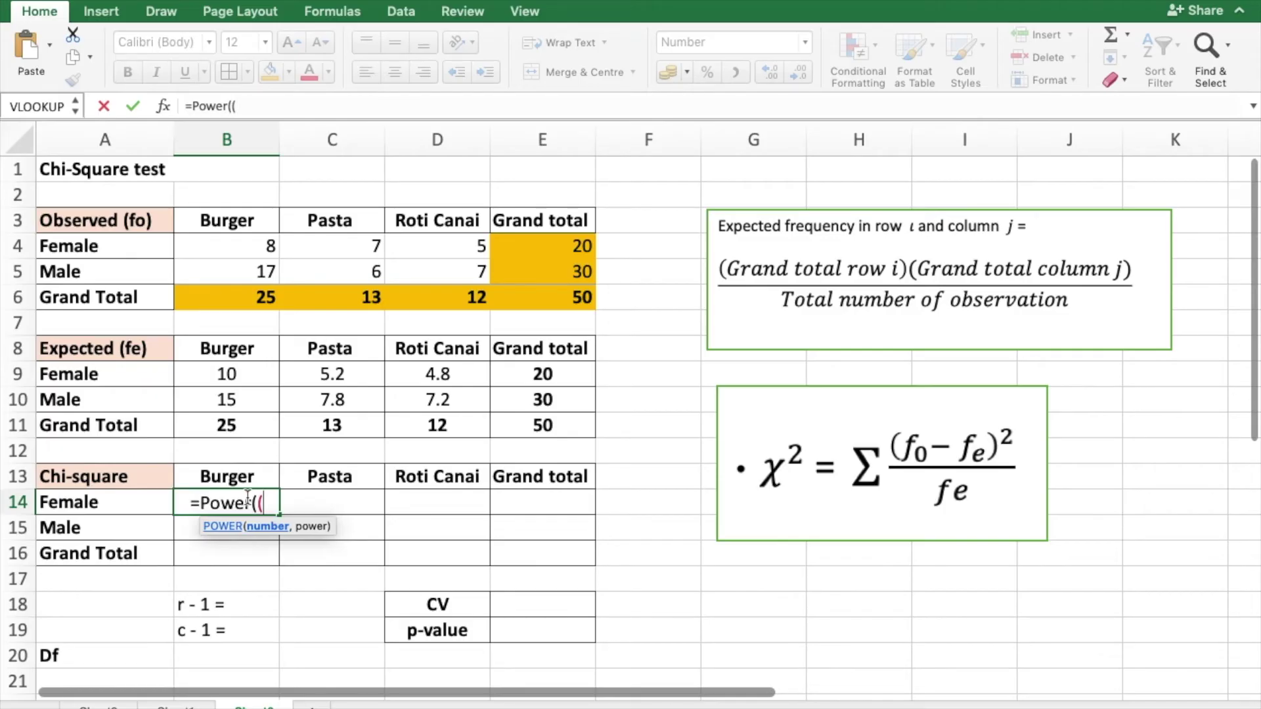
pyautogui.click(250, 246)
pyautogui.write('=')
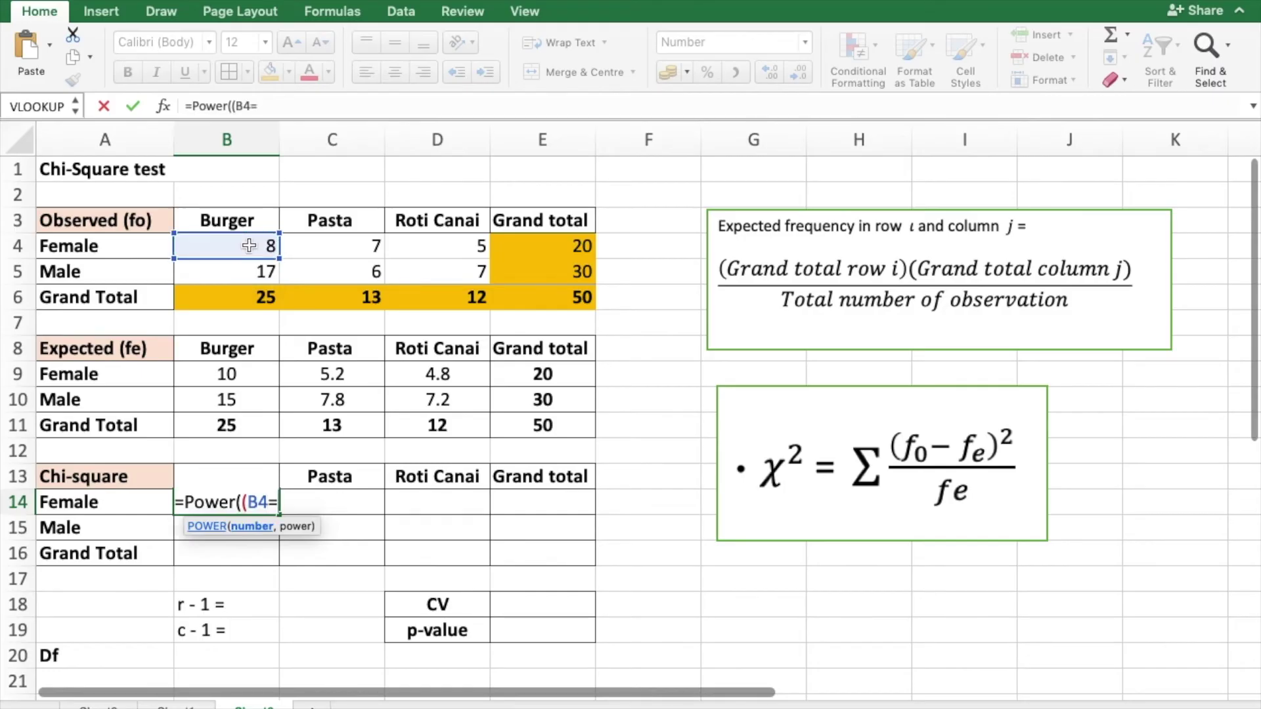
pyautogui.press('BackSpace')
pyautogui.write('-')
pyautogui.click(261, 374)
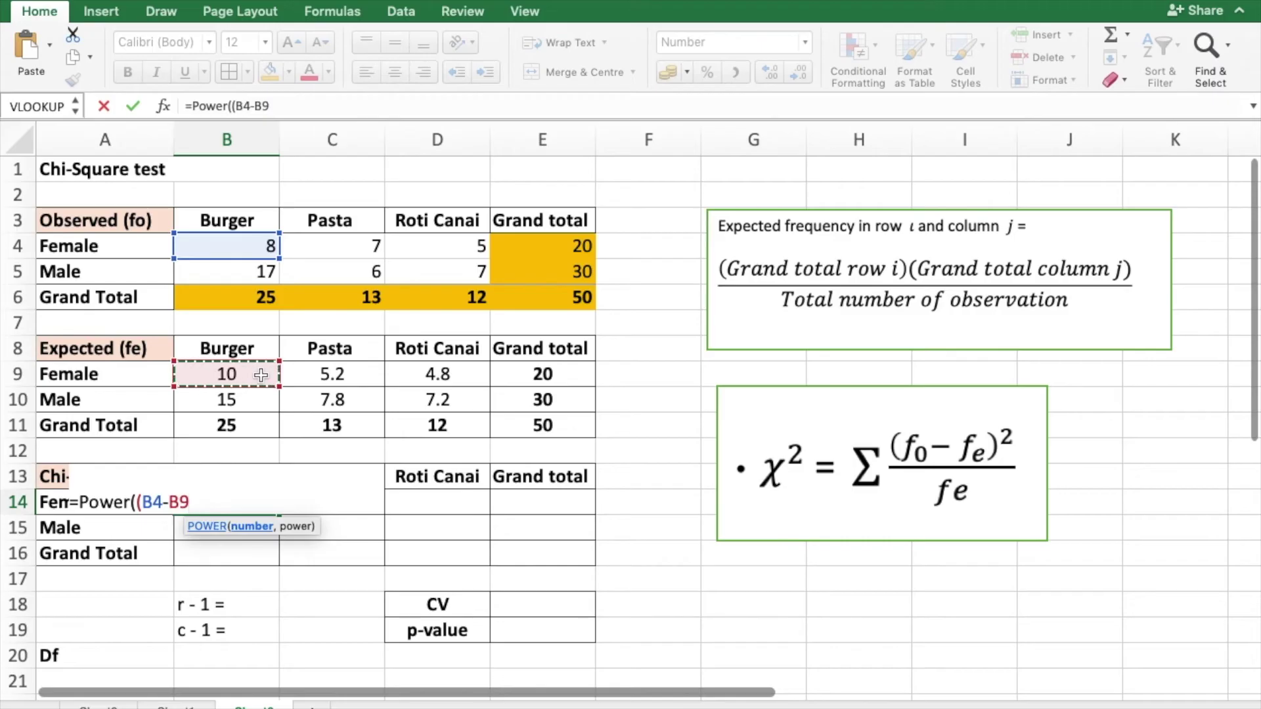
pyautogui.write(')')
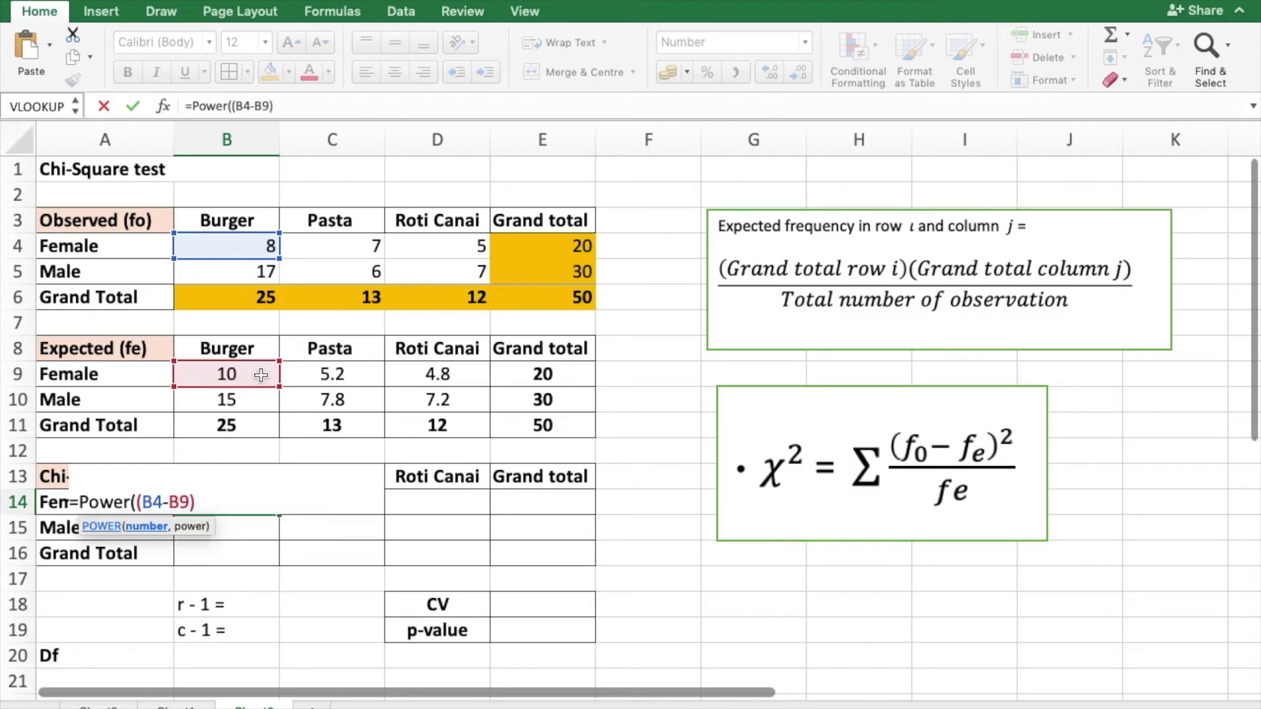
pyautogui.write(',2)')
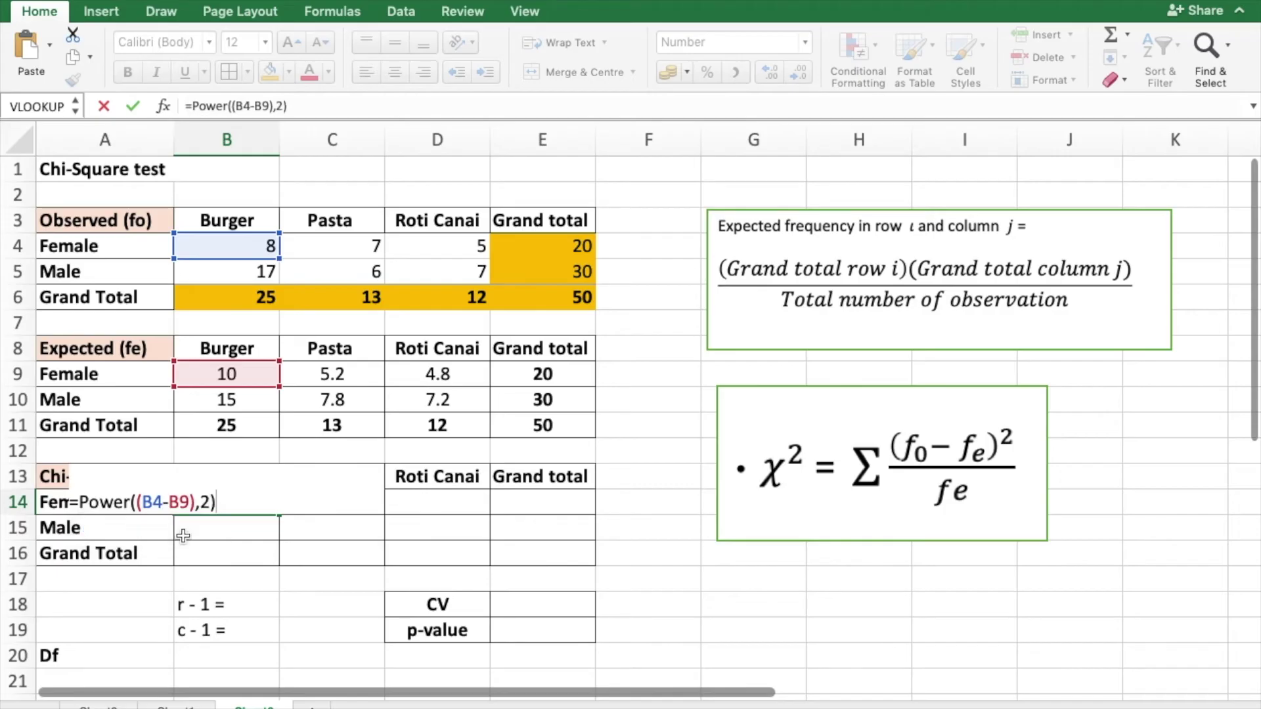
pyautogui.write('/')
pyautogui.click(234, 375)
pyautogui.press('Return')
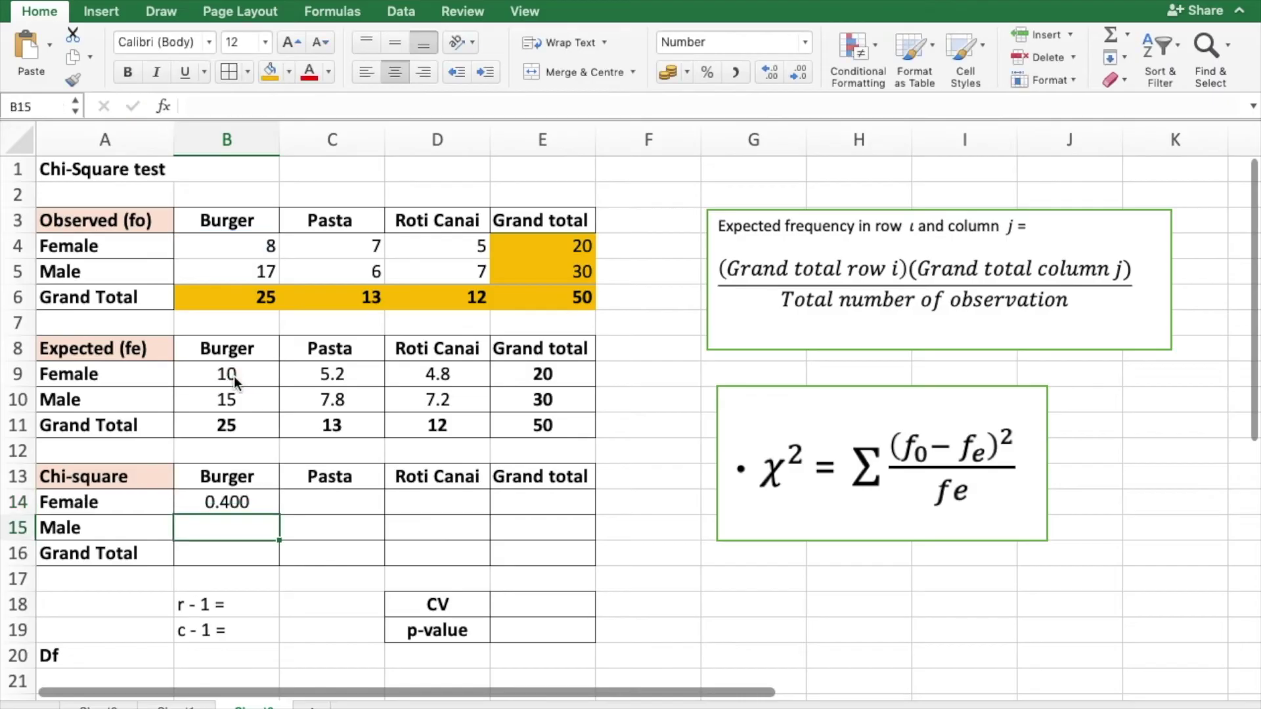
# Copy the formula in B14 to the rest of B14:D15 and sum the chi-square Female row into E14
pyautogui.click(203, 500)
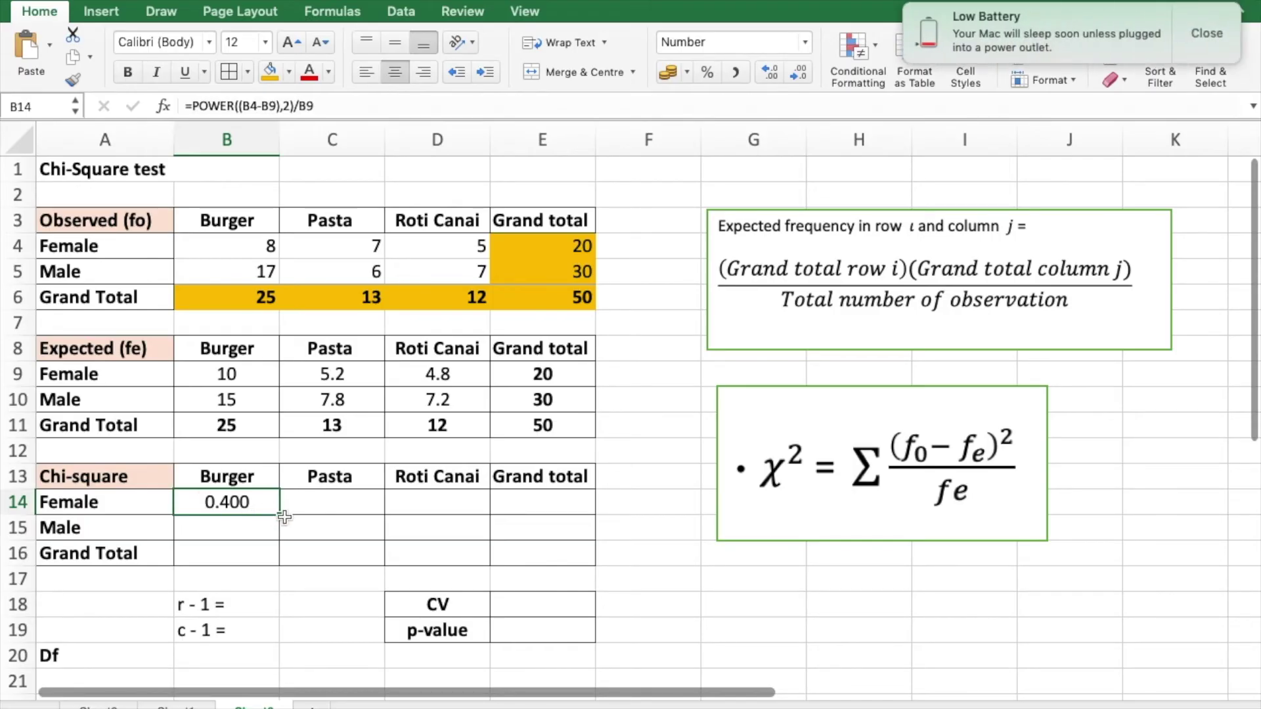
pyautogui.moveTo(280, 516); pyautogui.dragTo(488, 544)
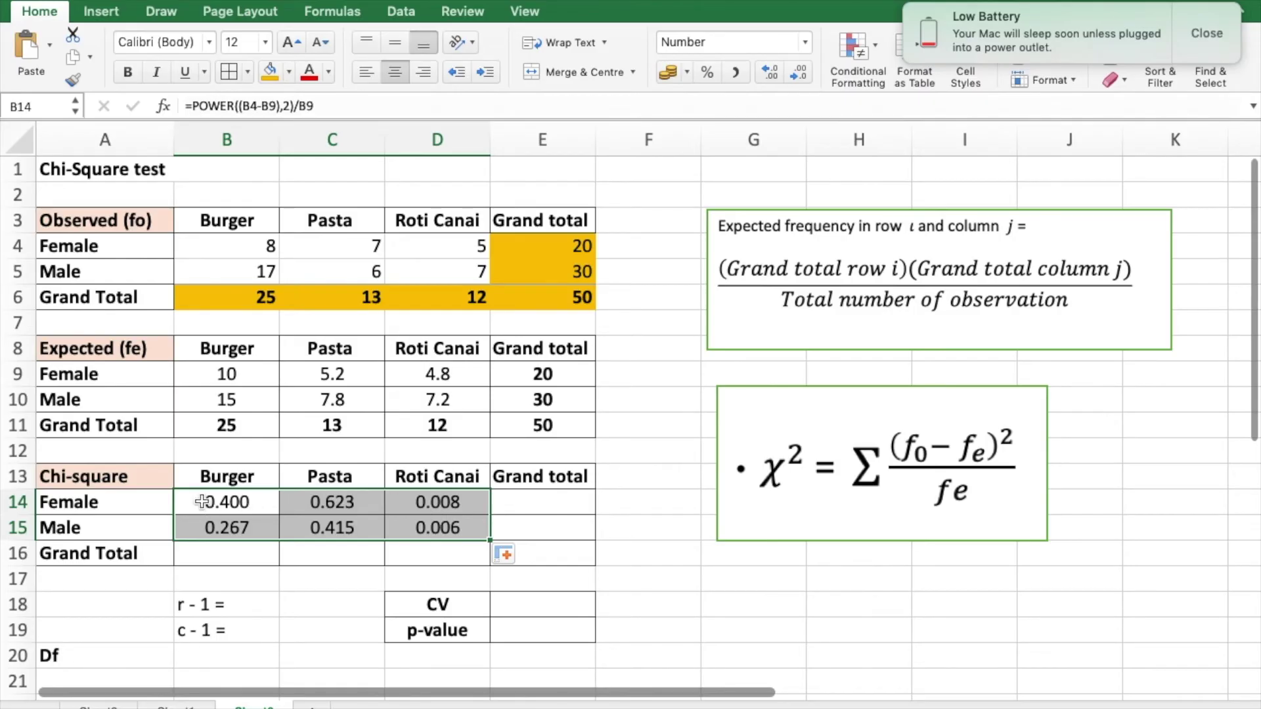
pyautogui.moveTo(204, 502); pyautogui.dragTo(520, 504)
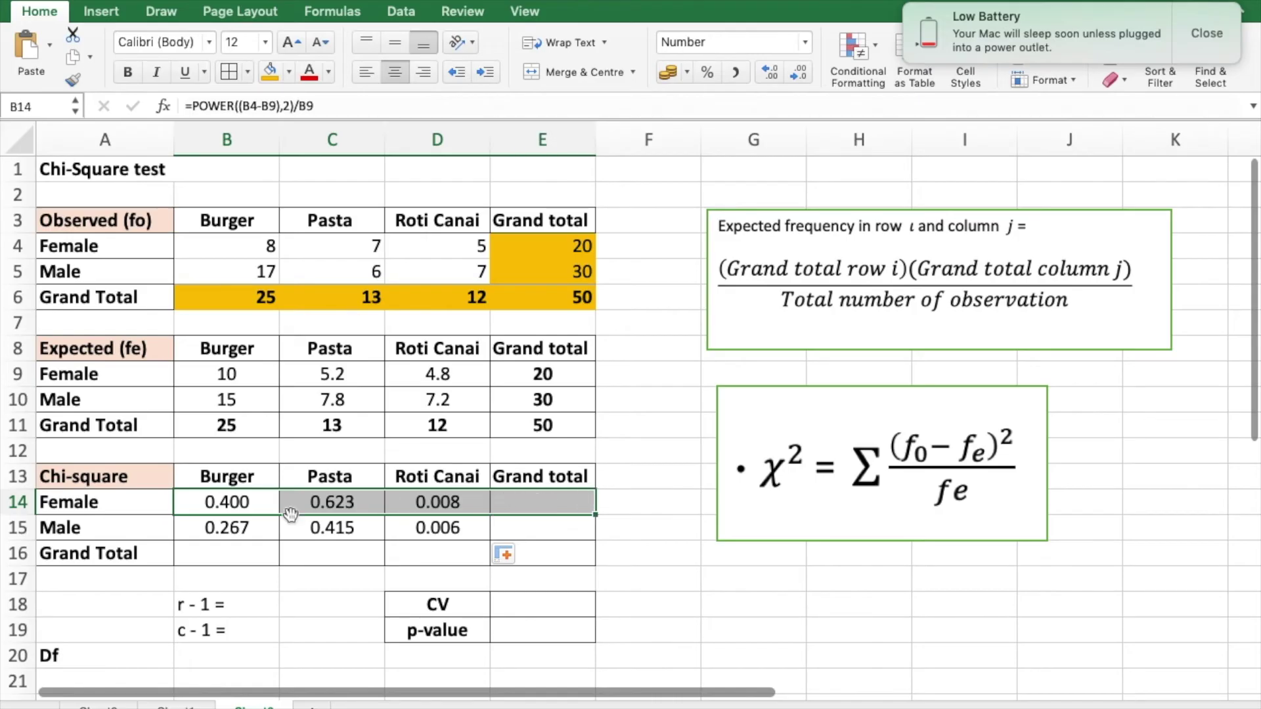
pyautogui.click(304, 592)
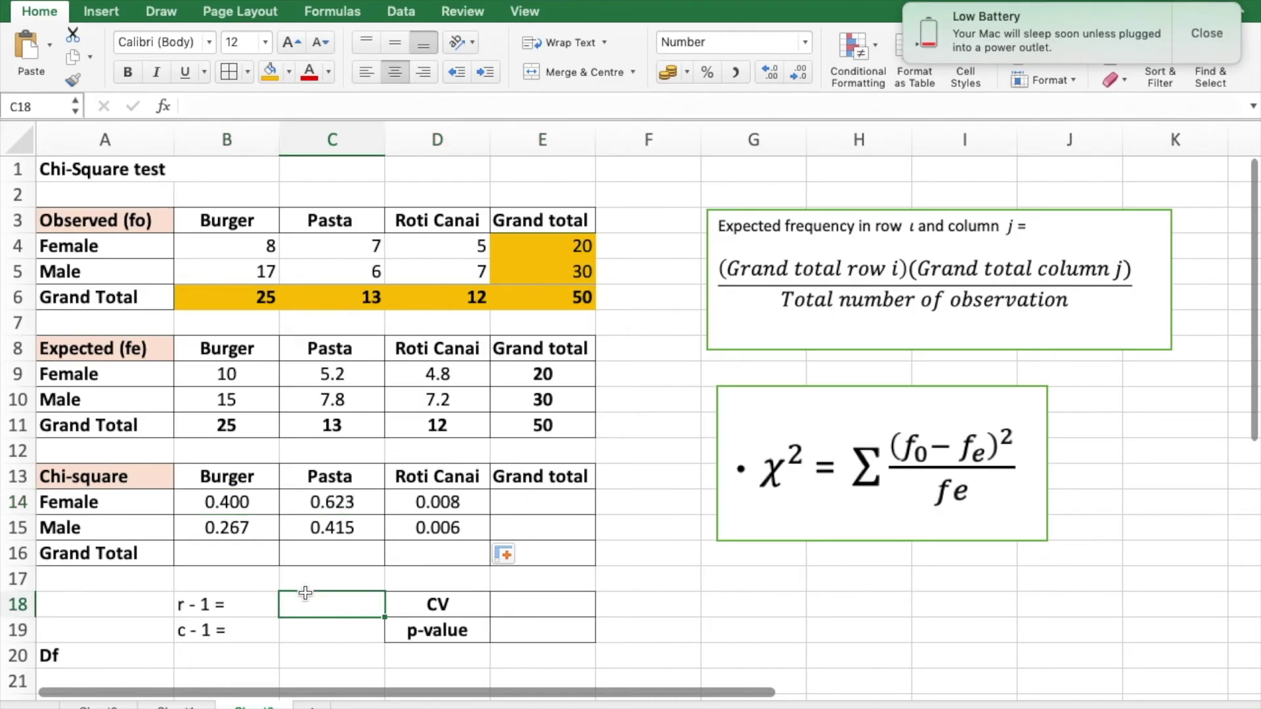
pyautogui.click(191, 501)
pyautogui.moveTo(191, 501); pyautogui.dragTo(525, 497)
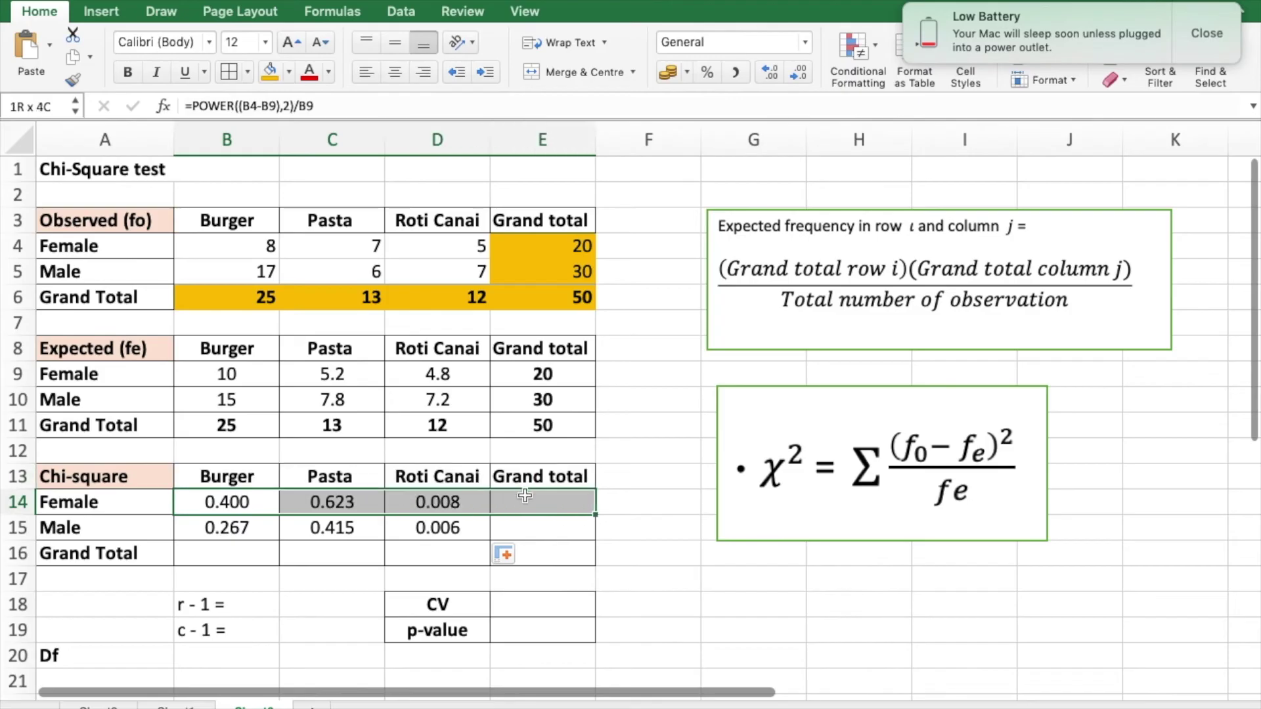
pyautogui.click(1204, 34)
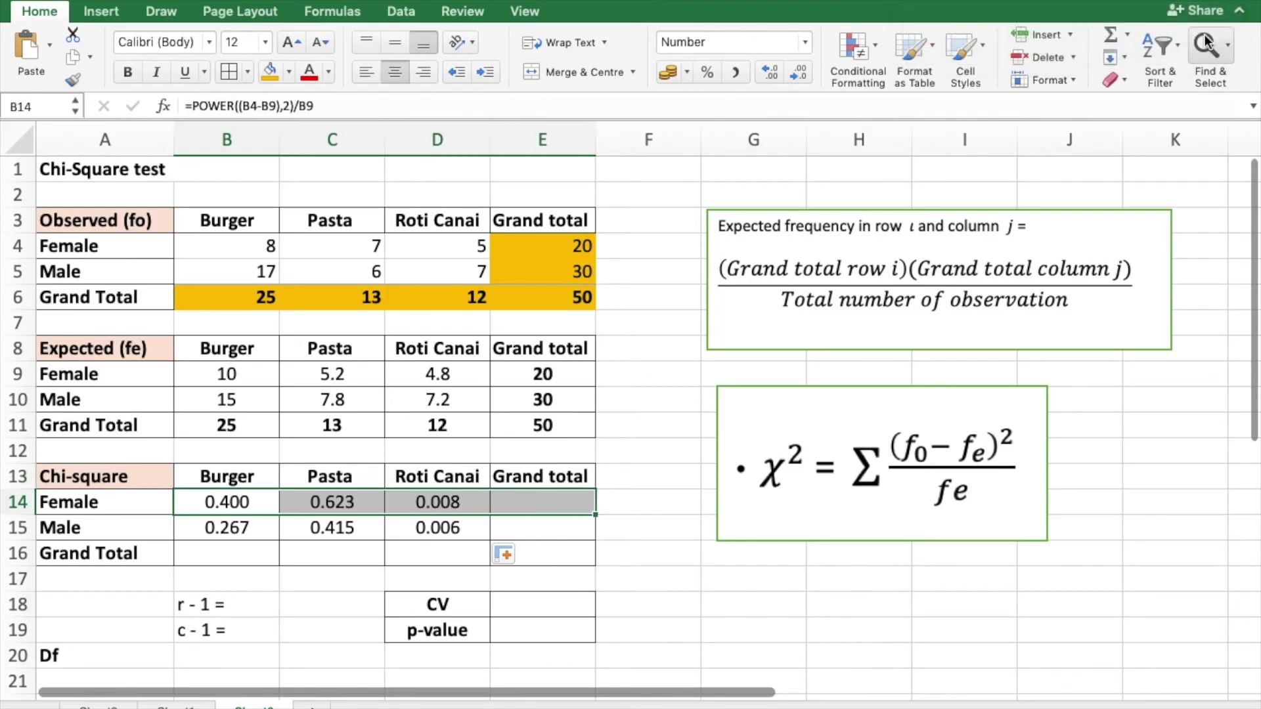
pyautogui.click(1109, 39)
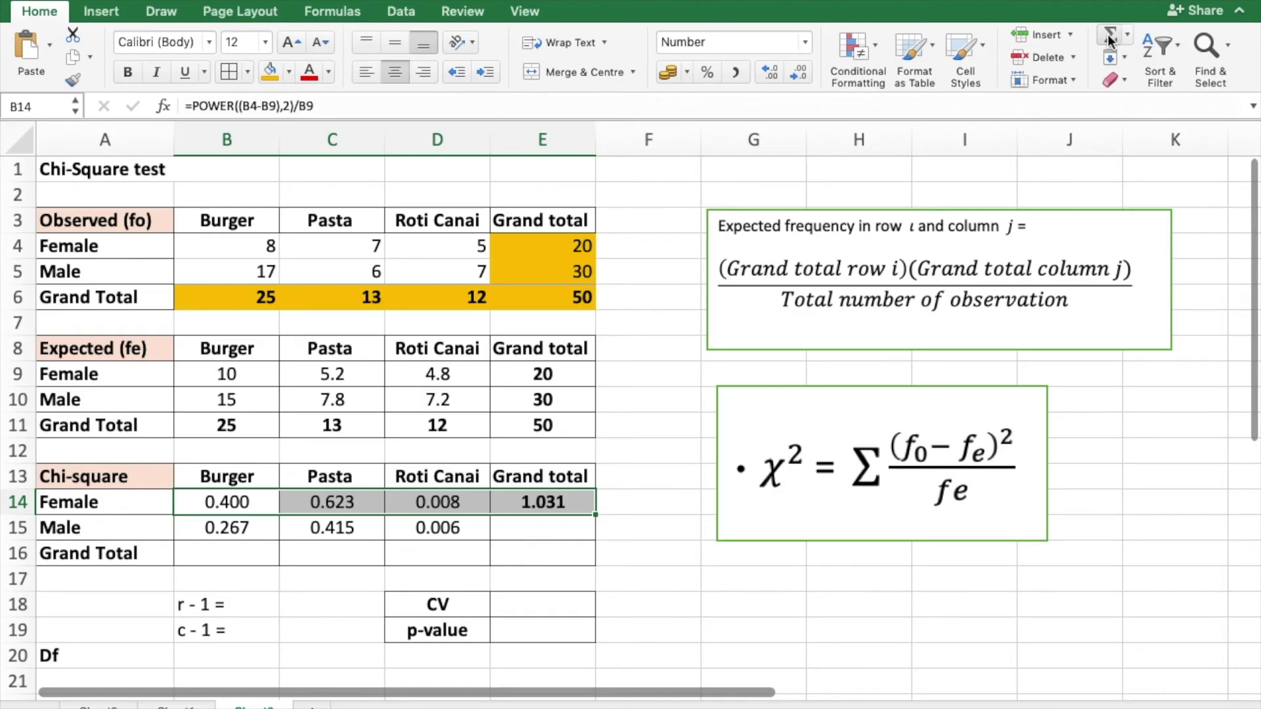
# Sum the chi-square Male row into E15 and add up E14:E15 in the Grand Total cell E16
pyautogui.moveTo(197, 529); pyautogui.dragTo(519, 527)
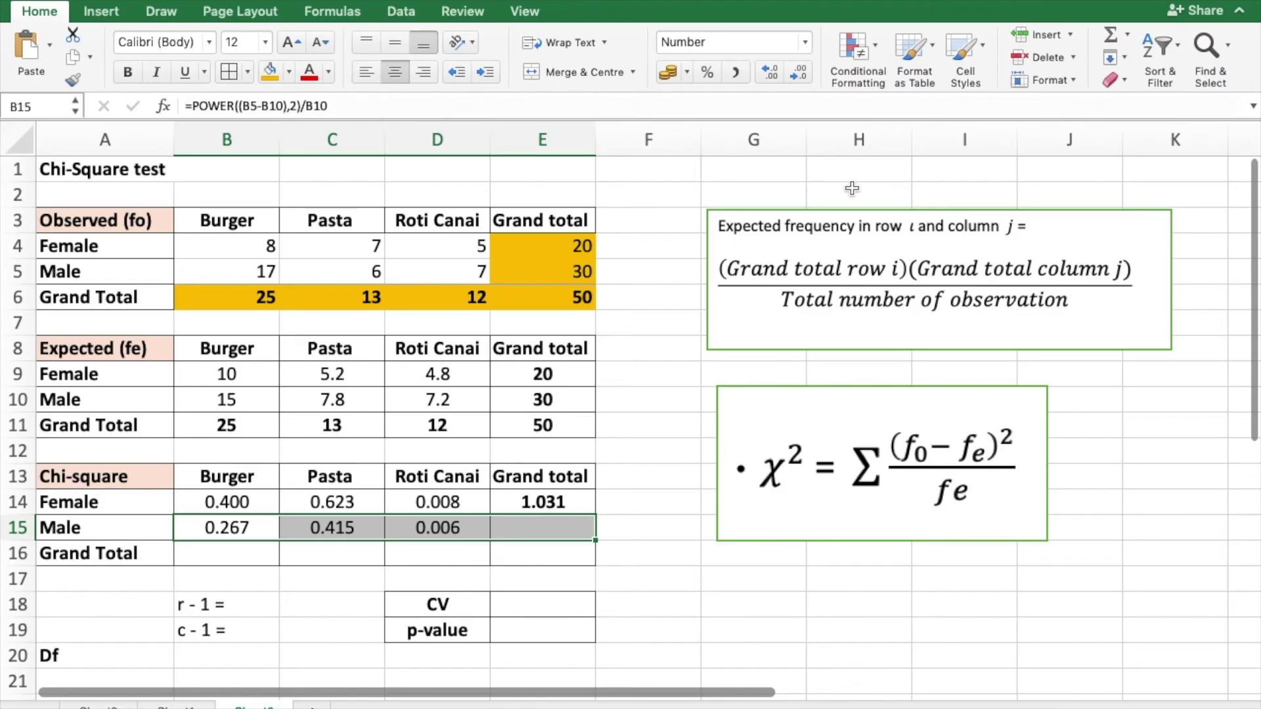
pyautogui.click(1111, 37)
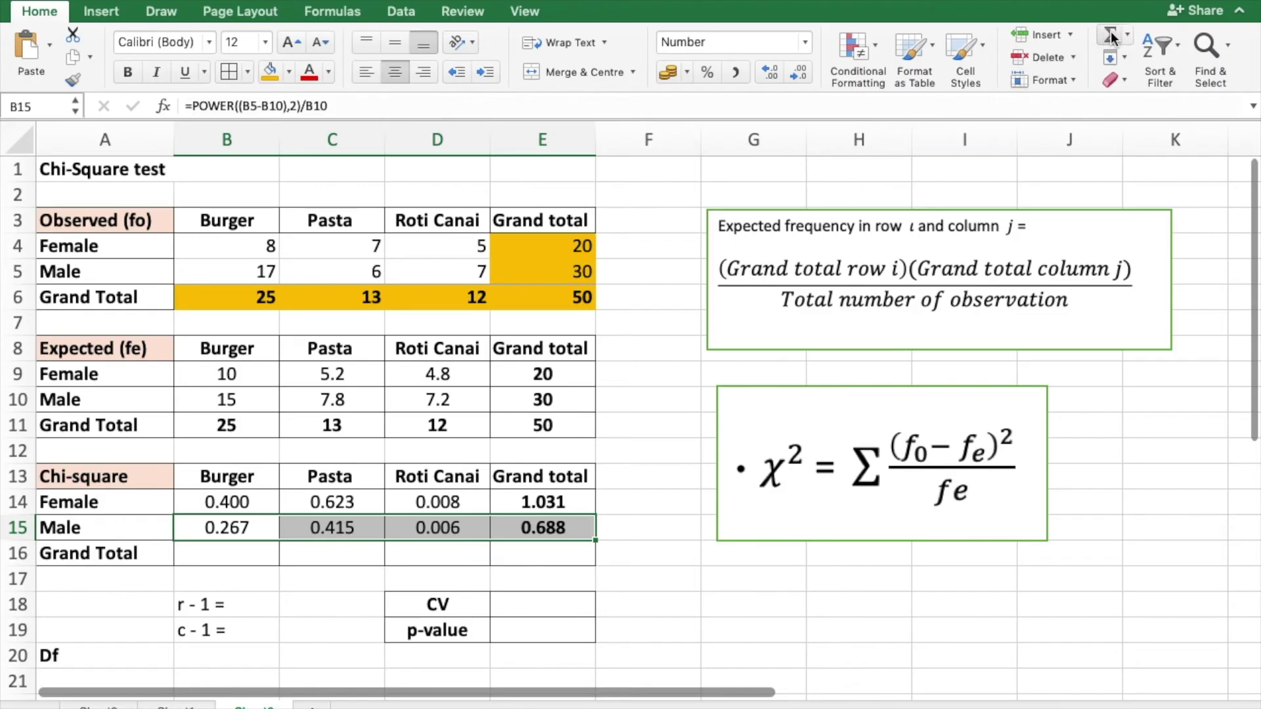
pyautogui.click(586, 497)
pyautogui.moveTo(574, 506); pyautogui.dragTo(575, 558)
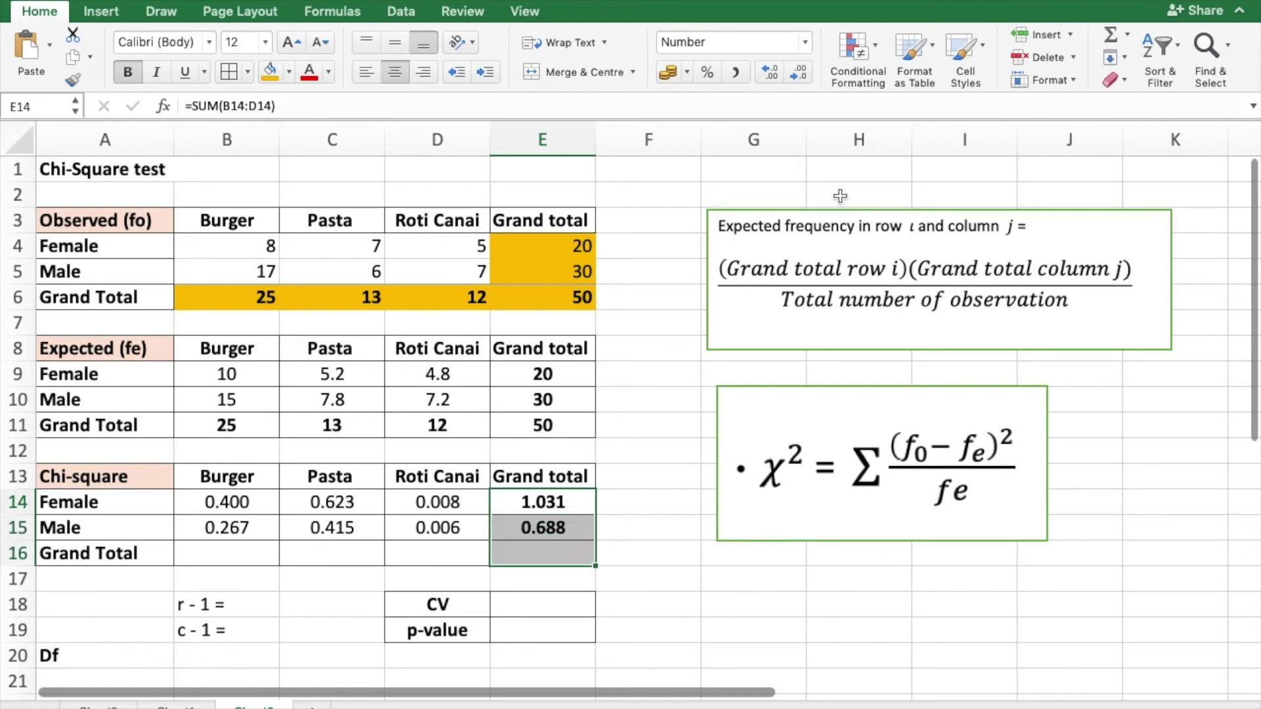
pyautogui.click(614, 538)
pyautogui.moveTo(564, 504); pyautogui.dragTo(565, 555)
pyautogui.click(1108, 36)
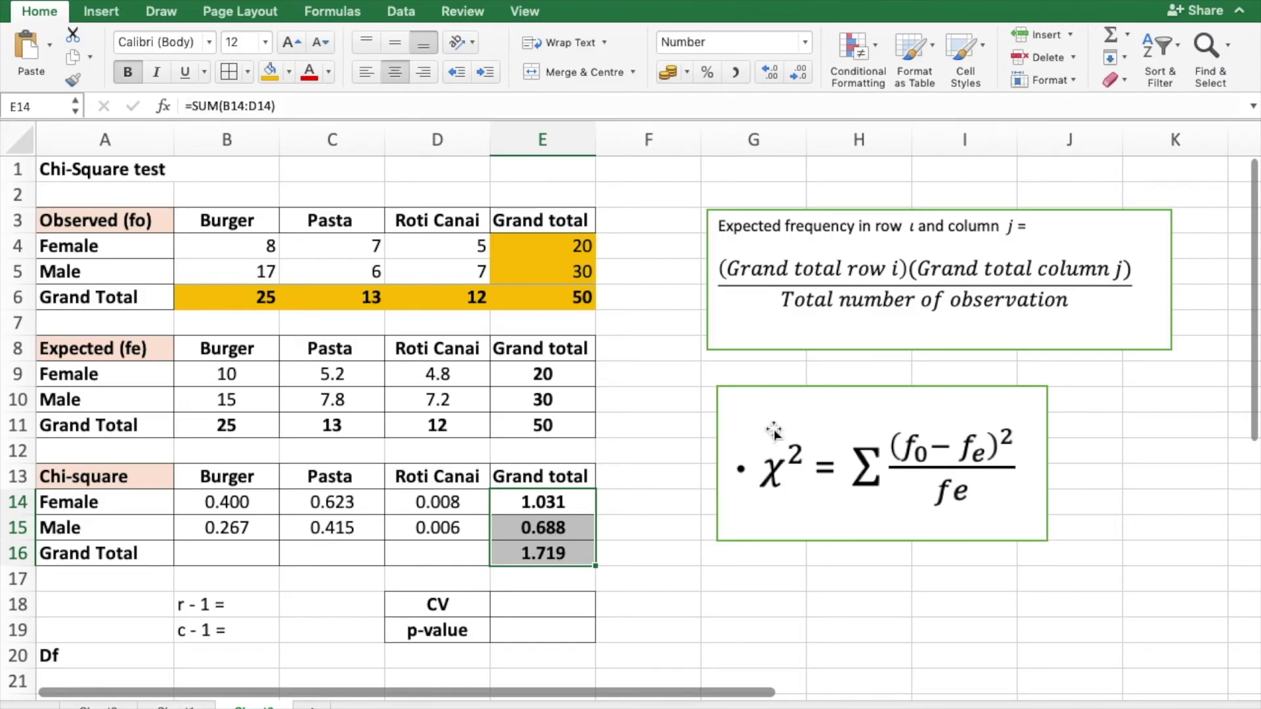
# Highlight the overall chi-square total in E16 with the standard yellow fill
pyautogui.click(568, 552)
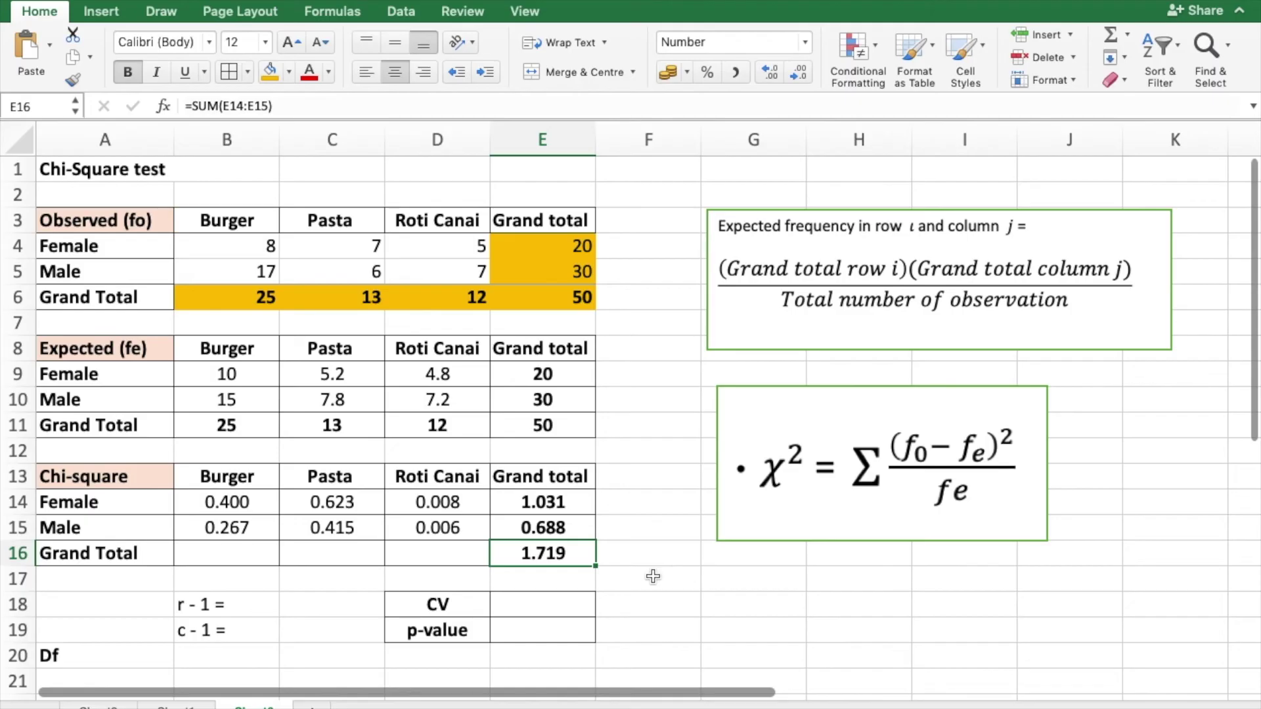
pyautogui.click(288, 72)
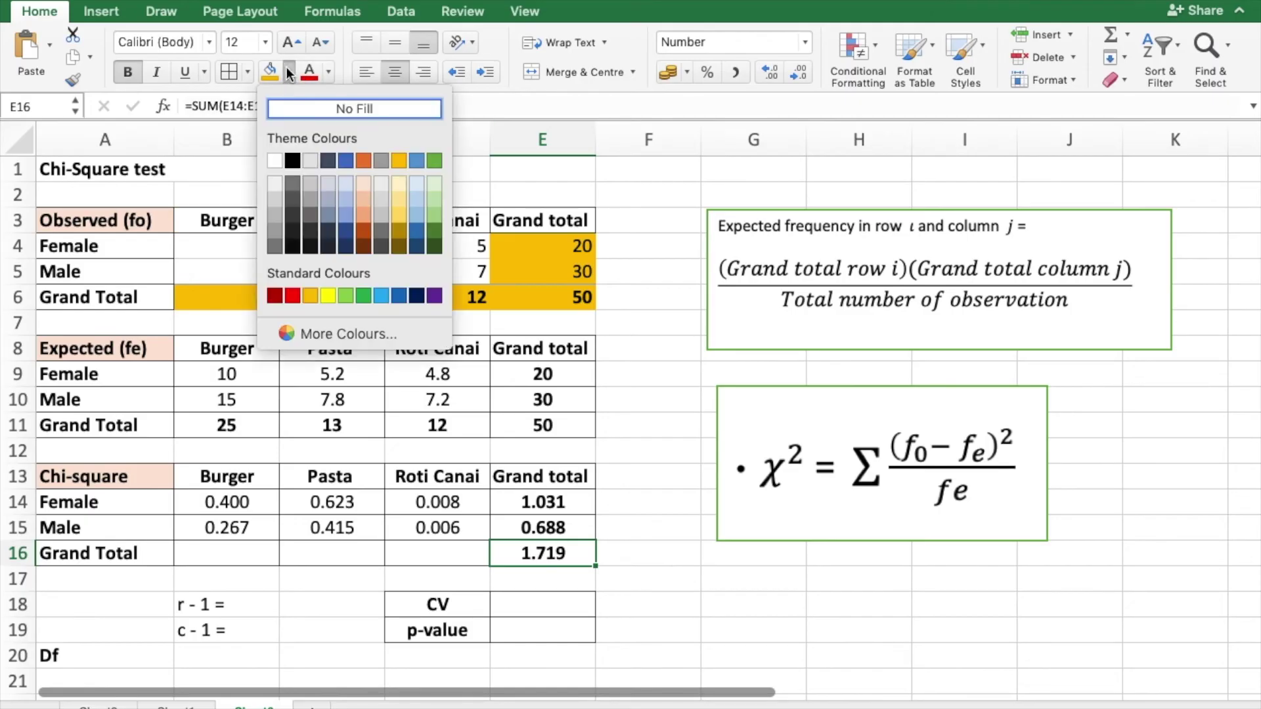
pyautogui.click(328, 297)
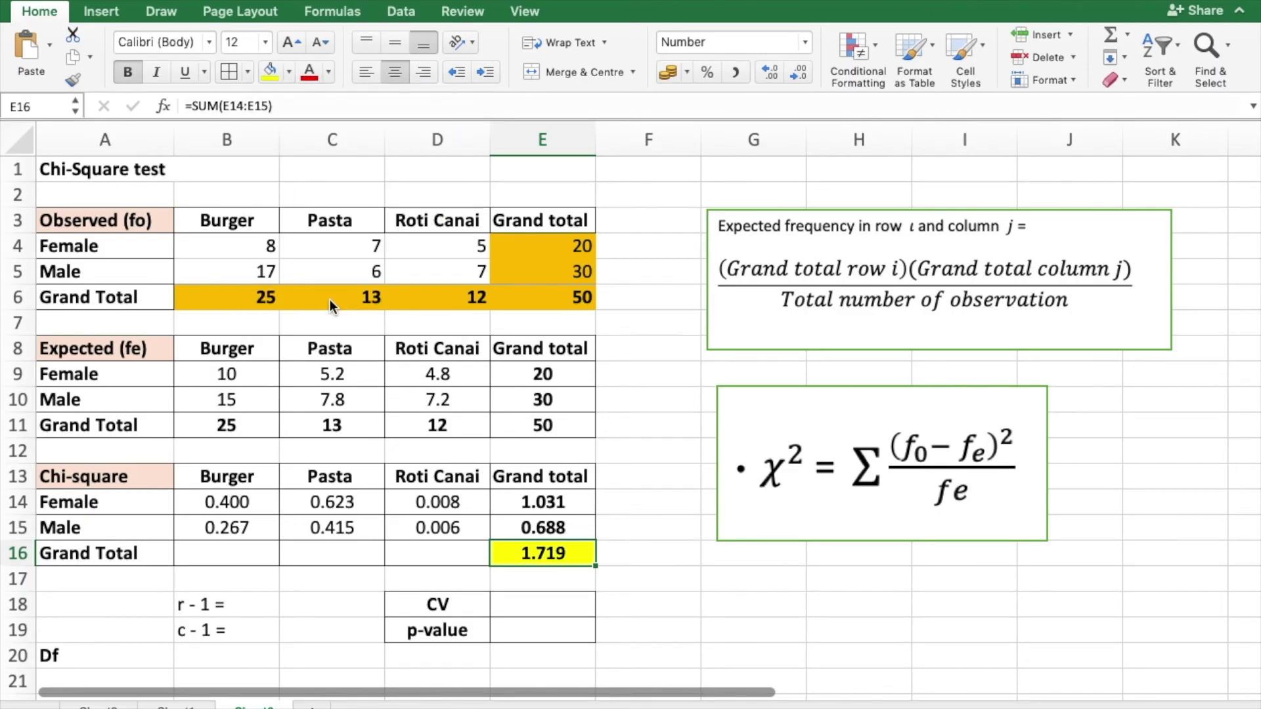
pyautogui.click(668, 544)
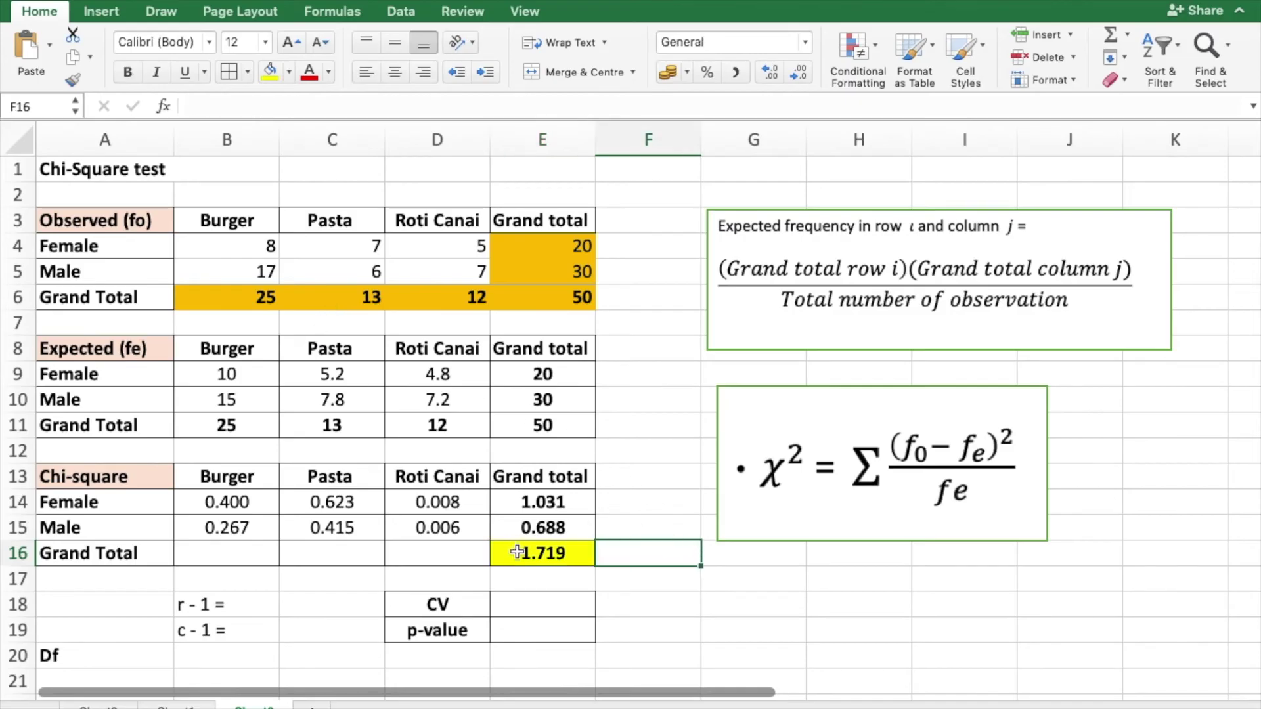